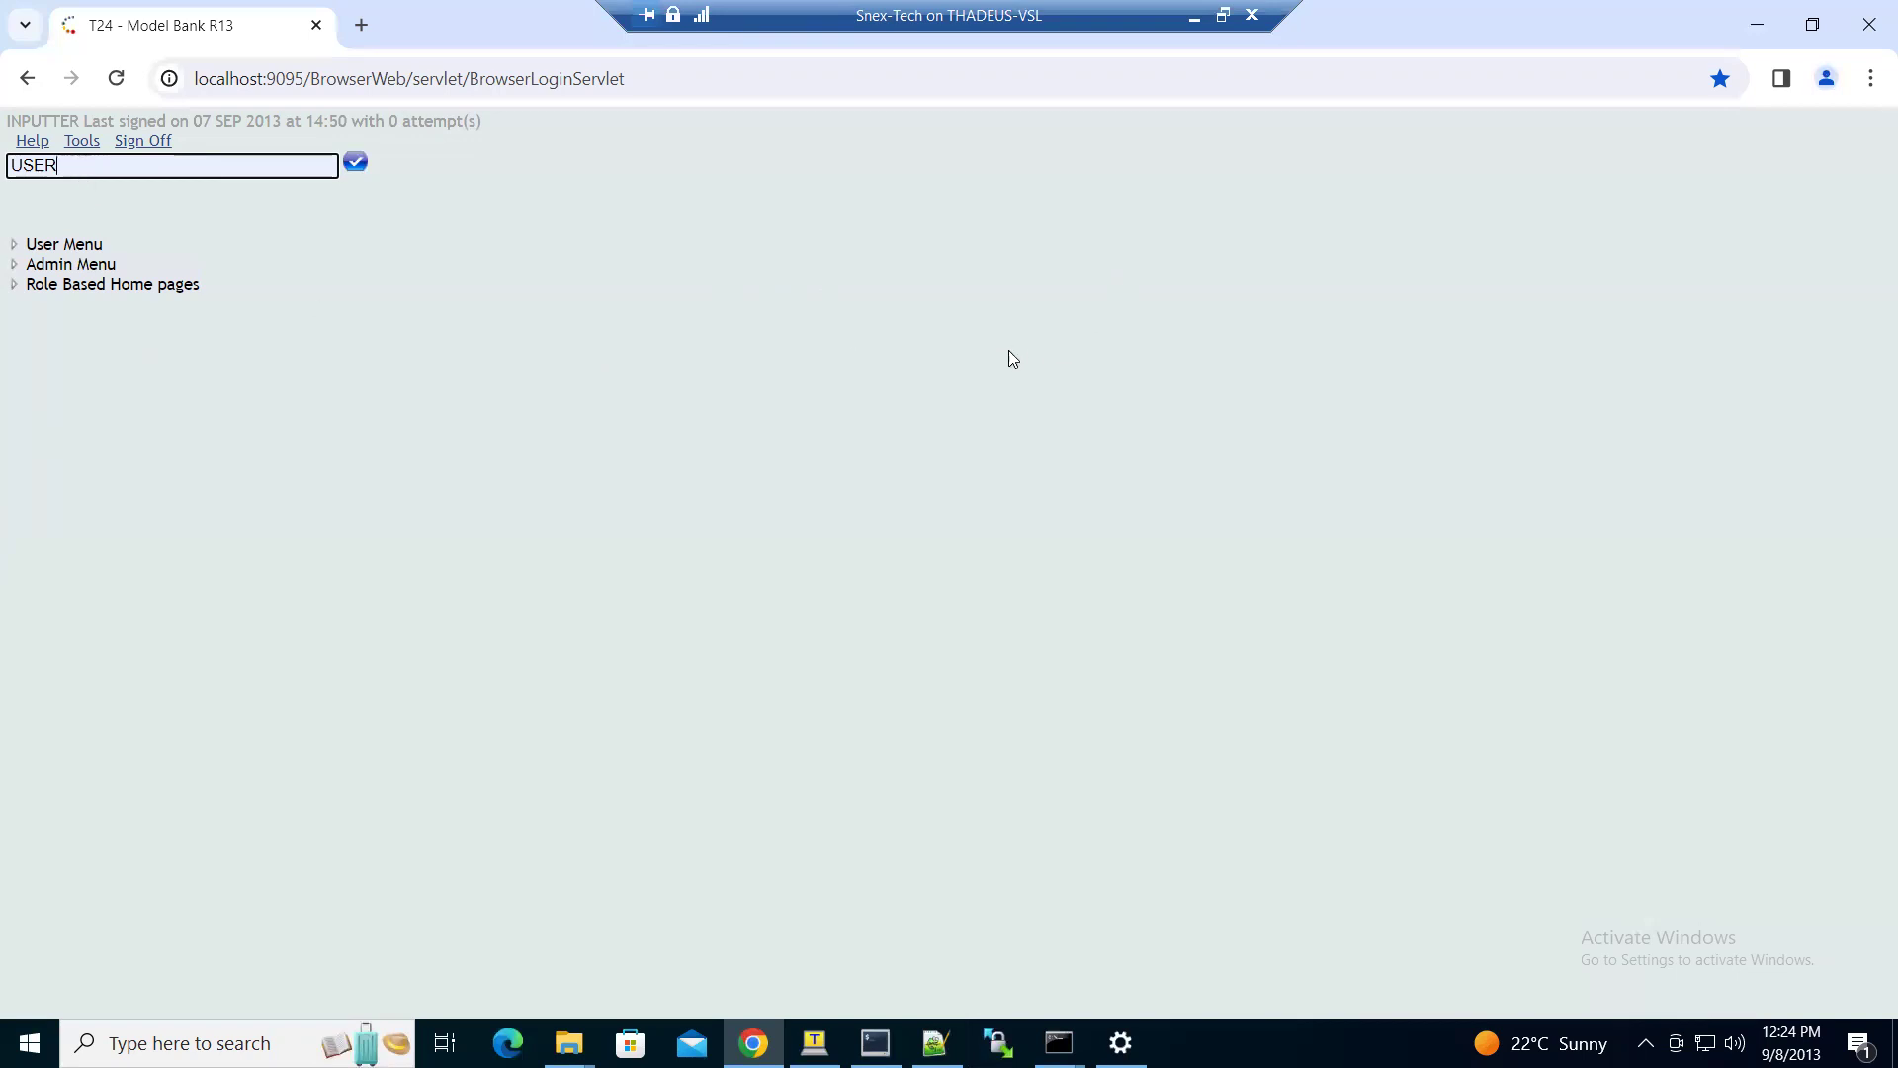
- Enter the USER command in the T24 command line, dismissing the browser's suggestion list
{"action": "left_click", "coordinate": [67, 168]}
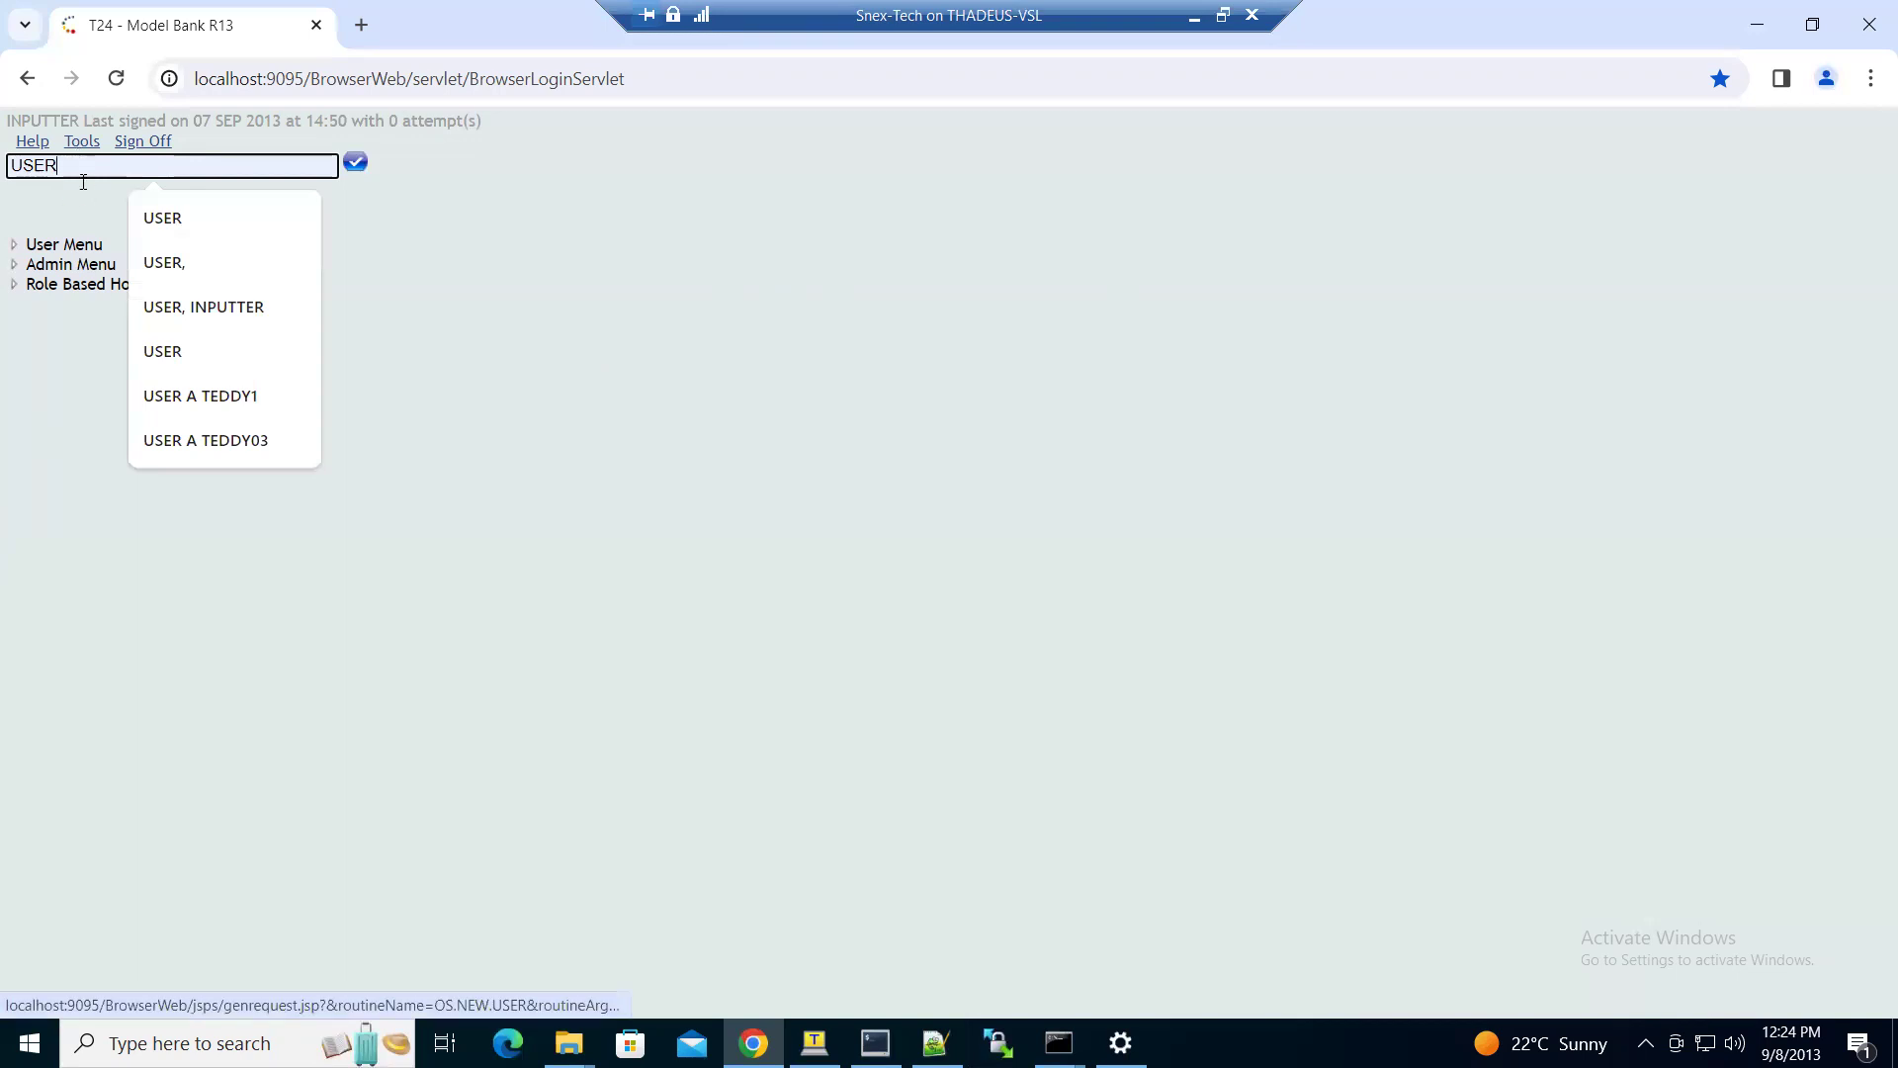
{"action": "left_click", "coordinate": [635, 334]}
{"action": "left_click", "coordinate": [635, 330]}
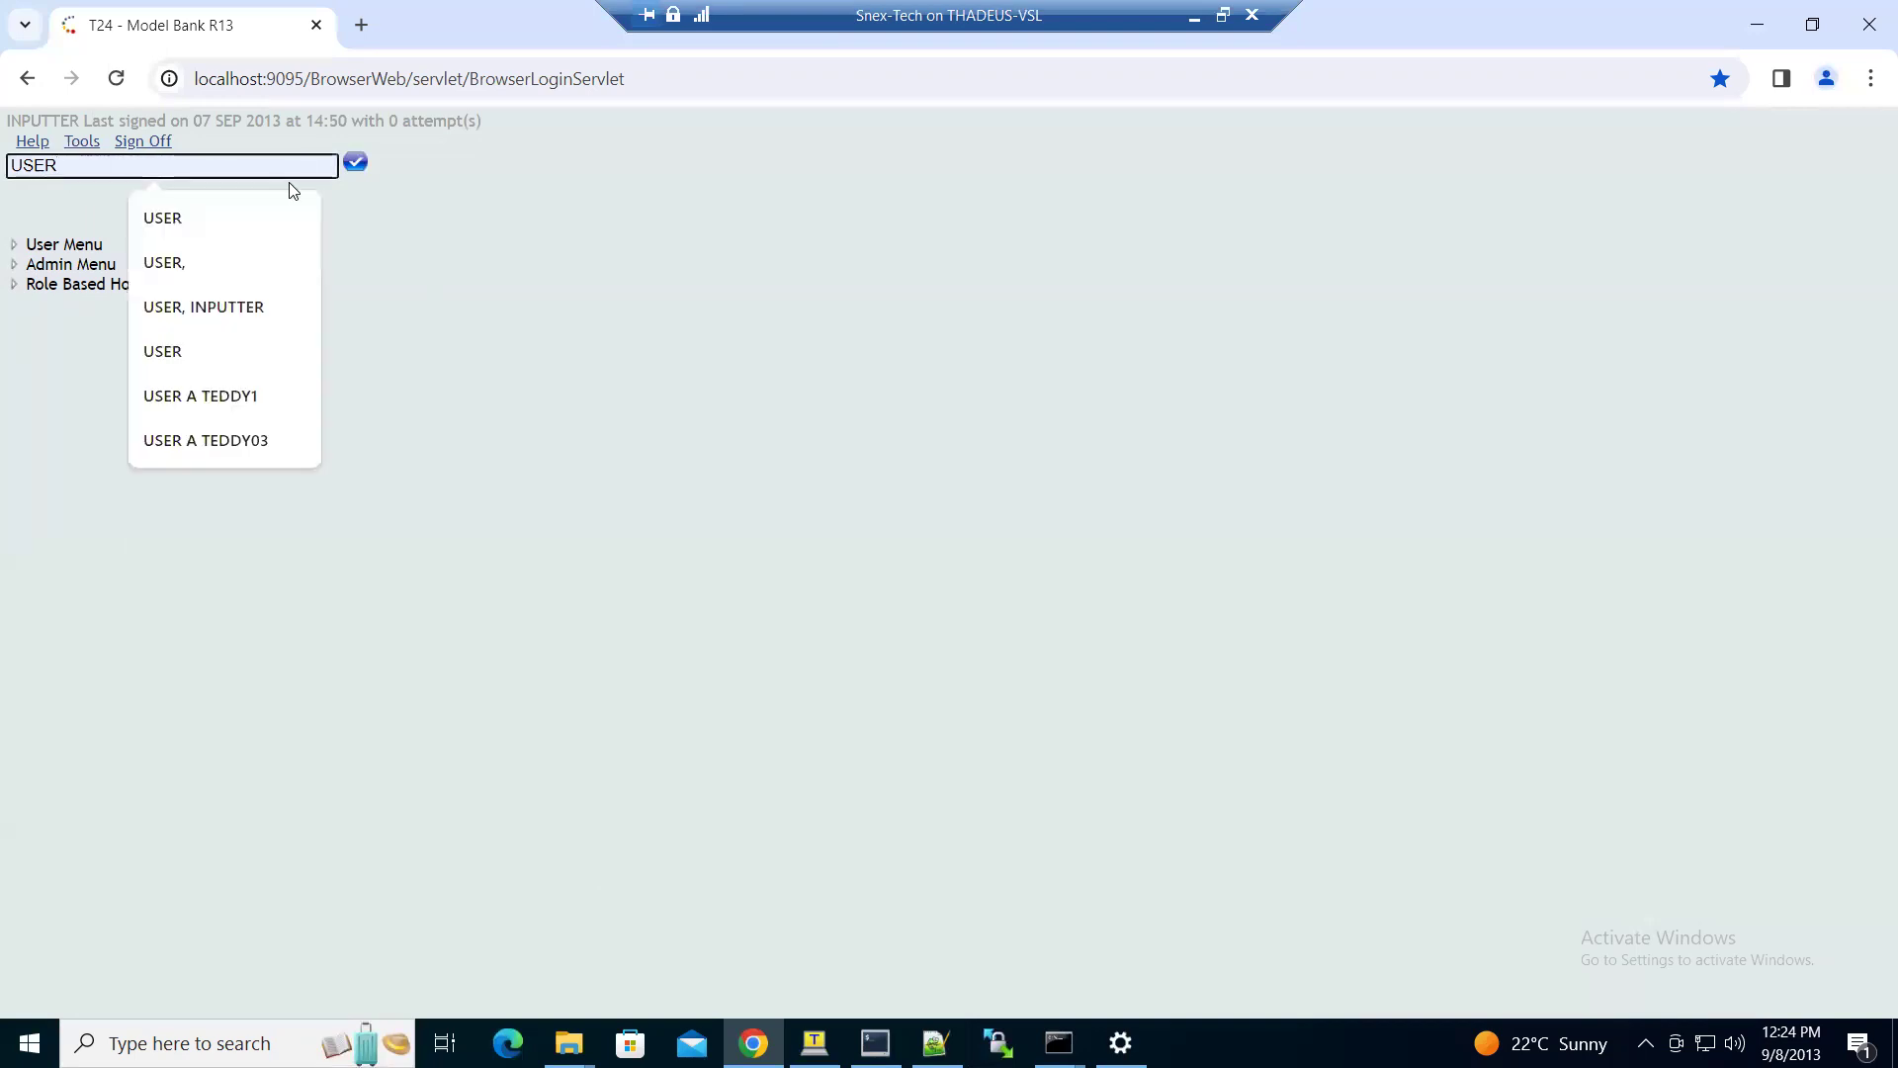
- Open the USER PROFILE window, reposition it, and request the INPUTTER record for editing
{"action": "key", "text": "Return"}
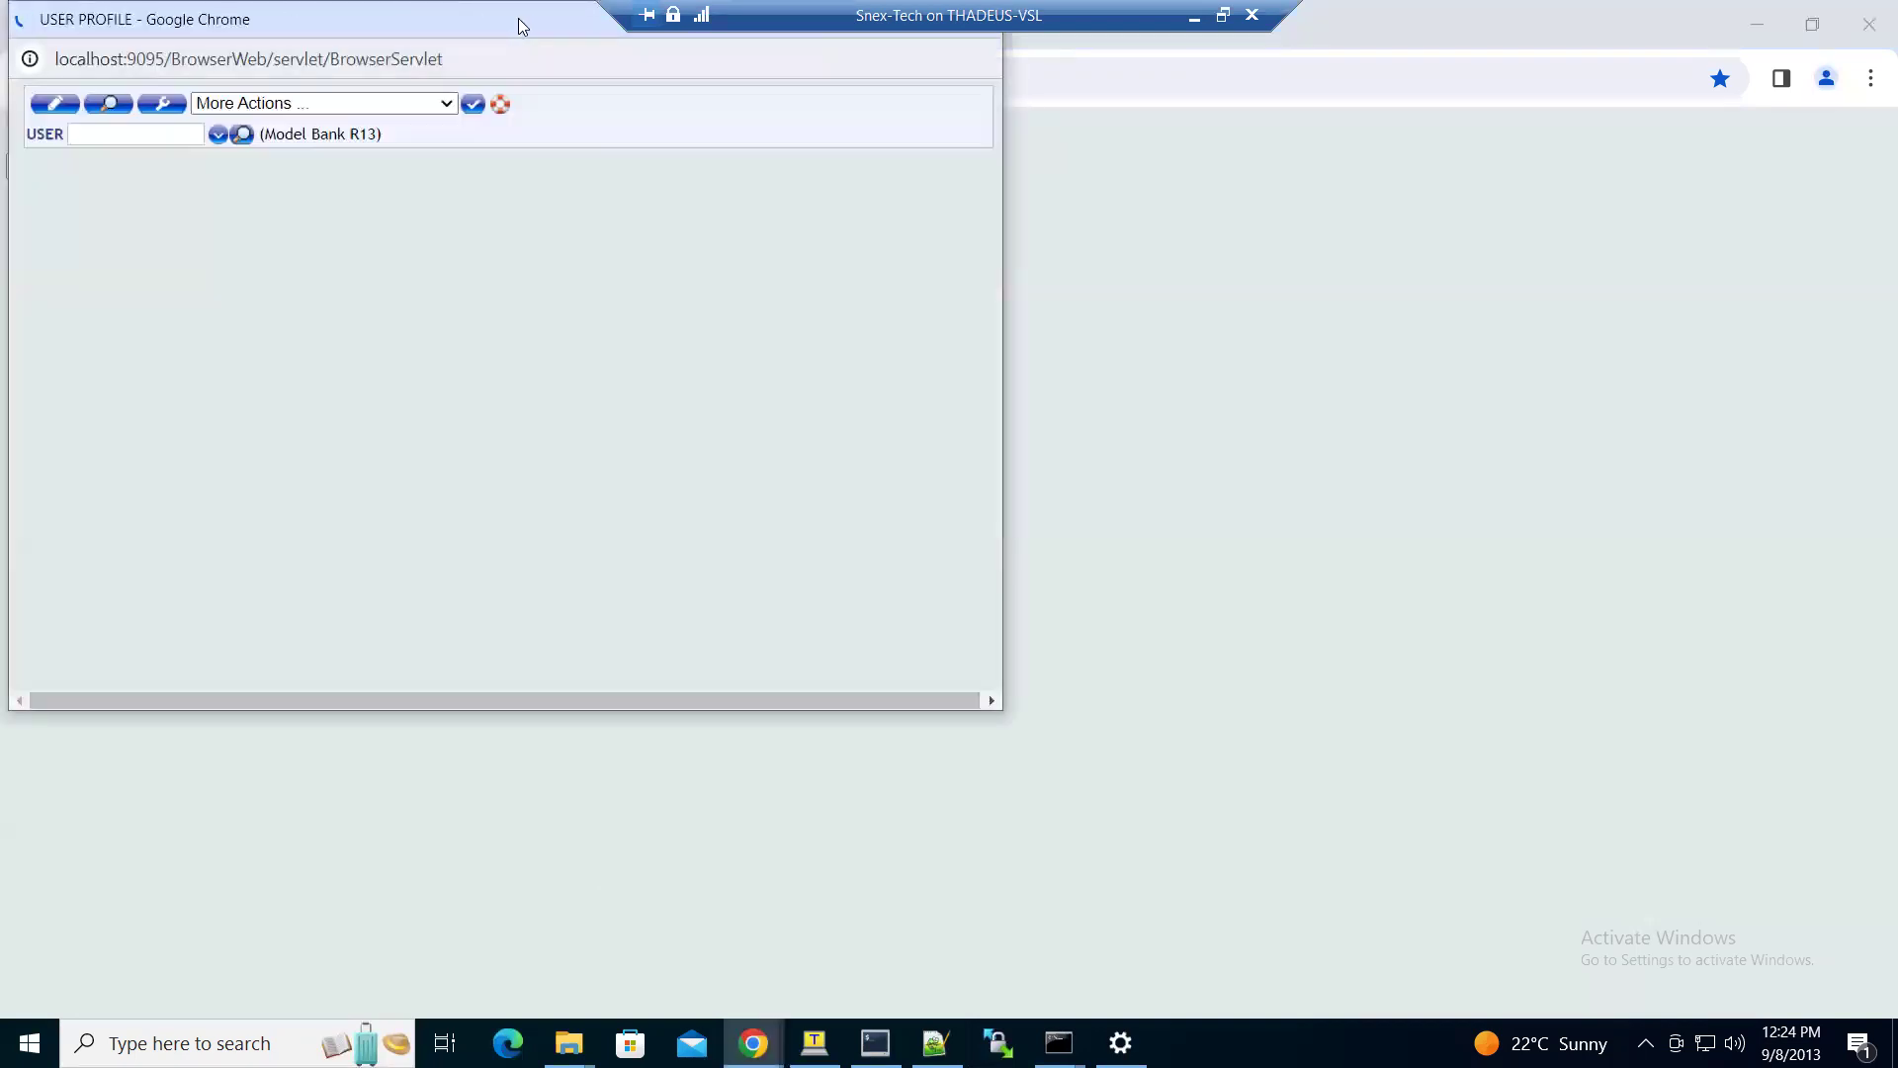
{"action": "left_click_drag", "start_coordinate": [518, 17], "coordinate": [1202, 57]}
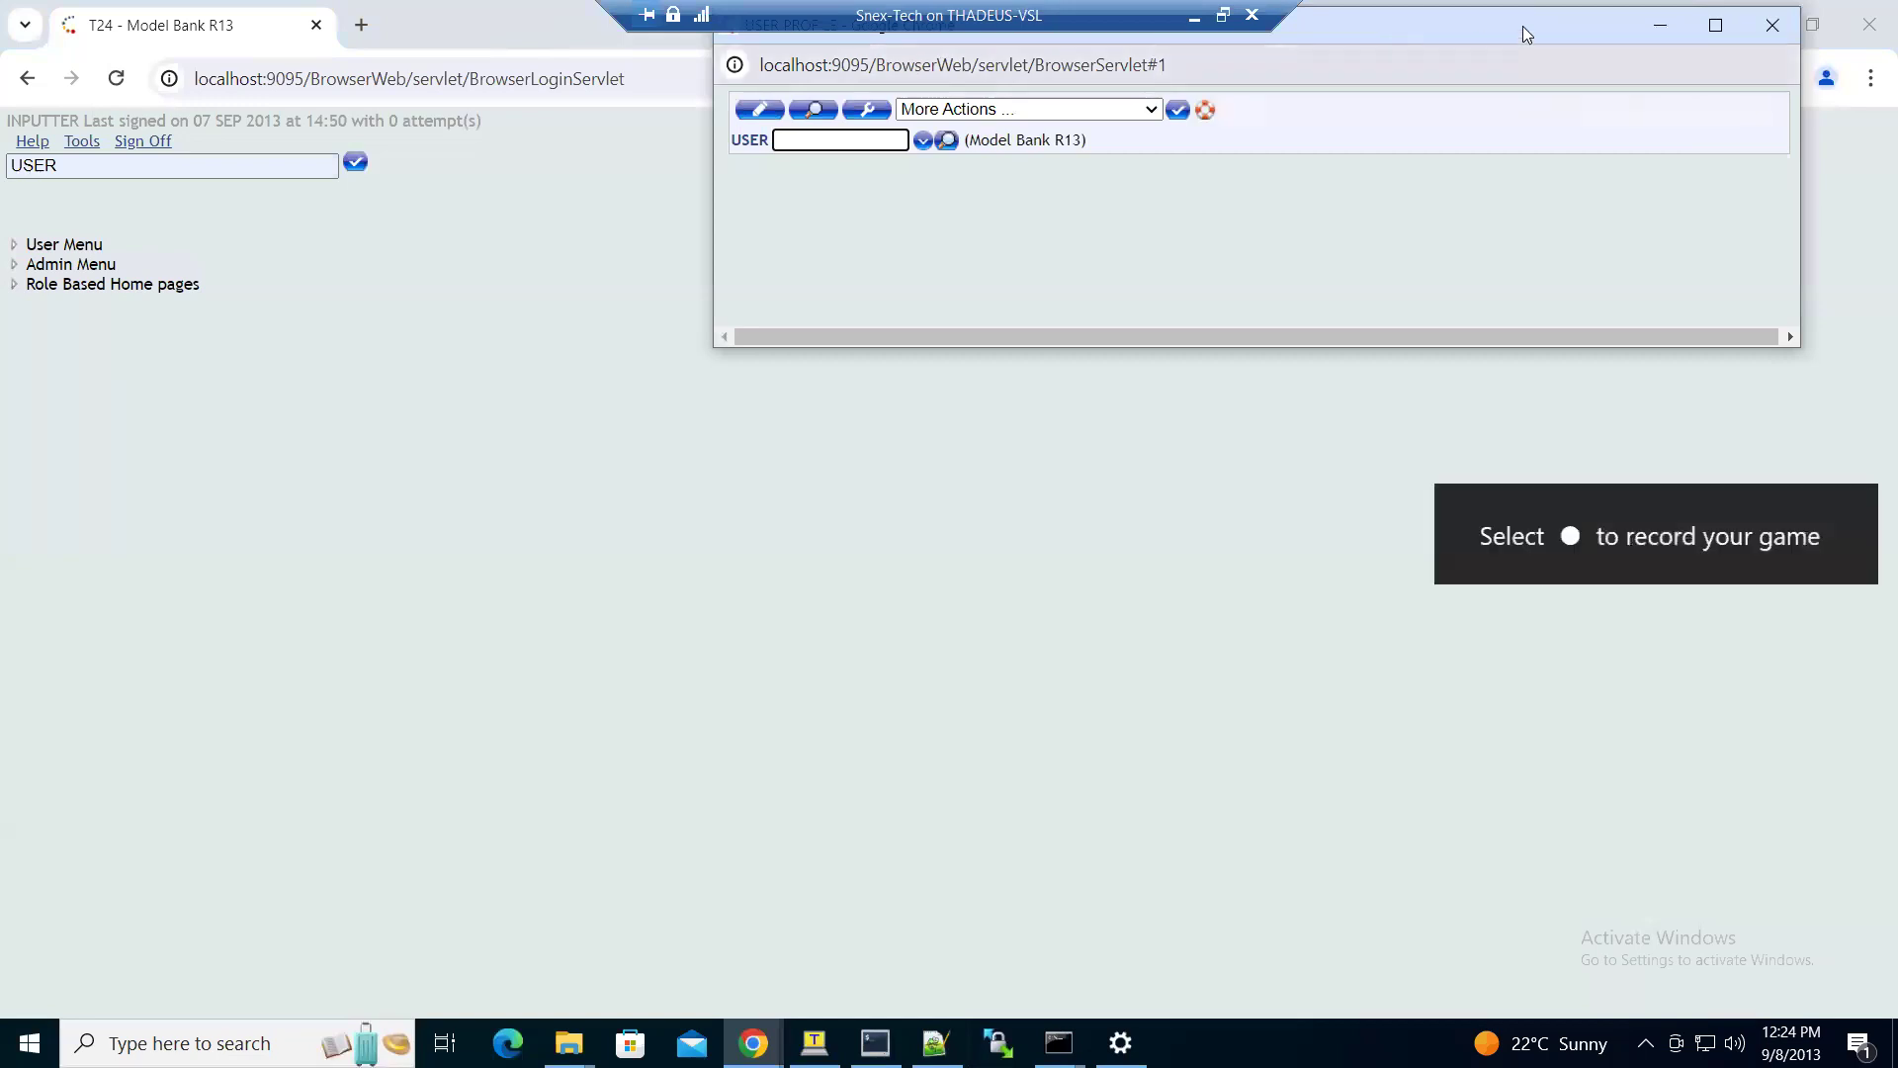
{"action": "left_click_drag", "start_coordinate": [1147, 306], "coordinate": [1147, 245]}
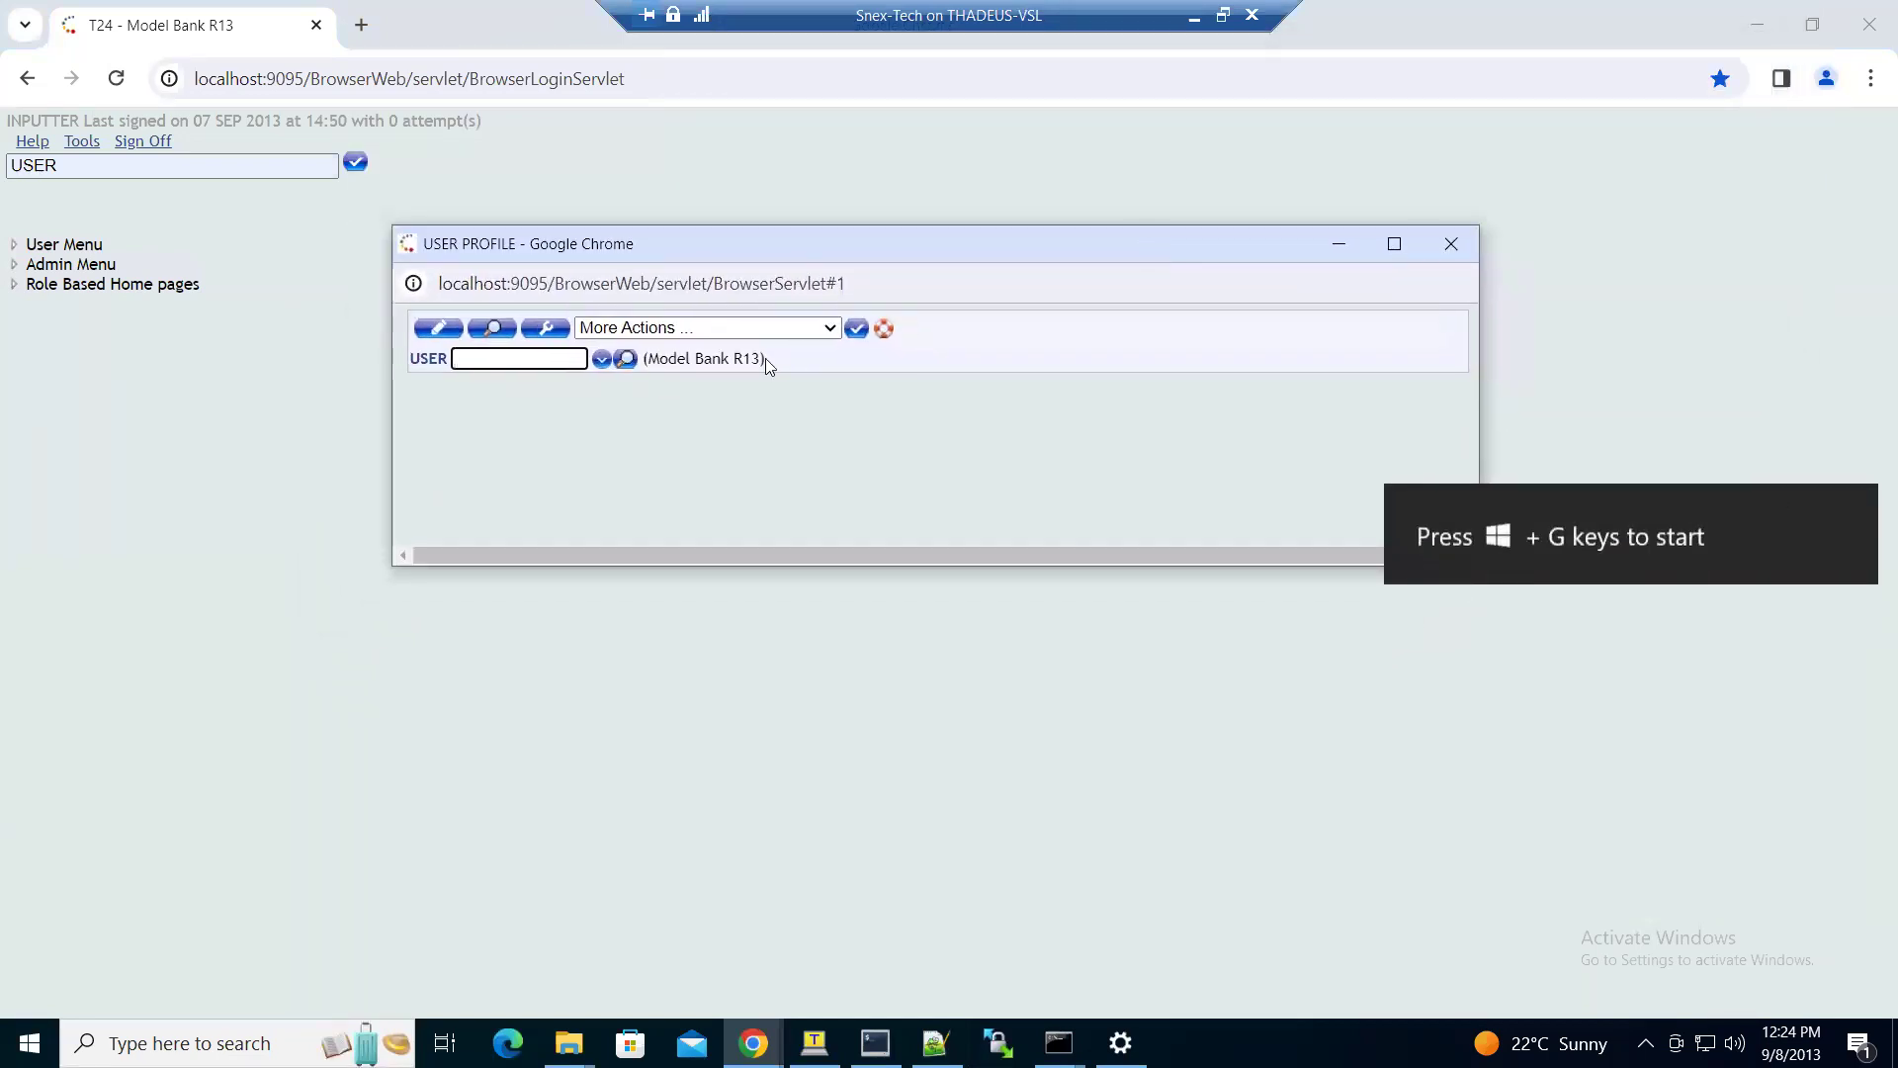
{"action": "left_click", "coordinate": [434, 336]}
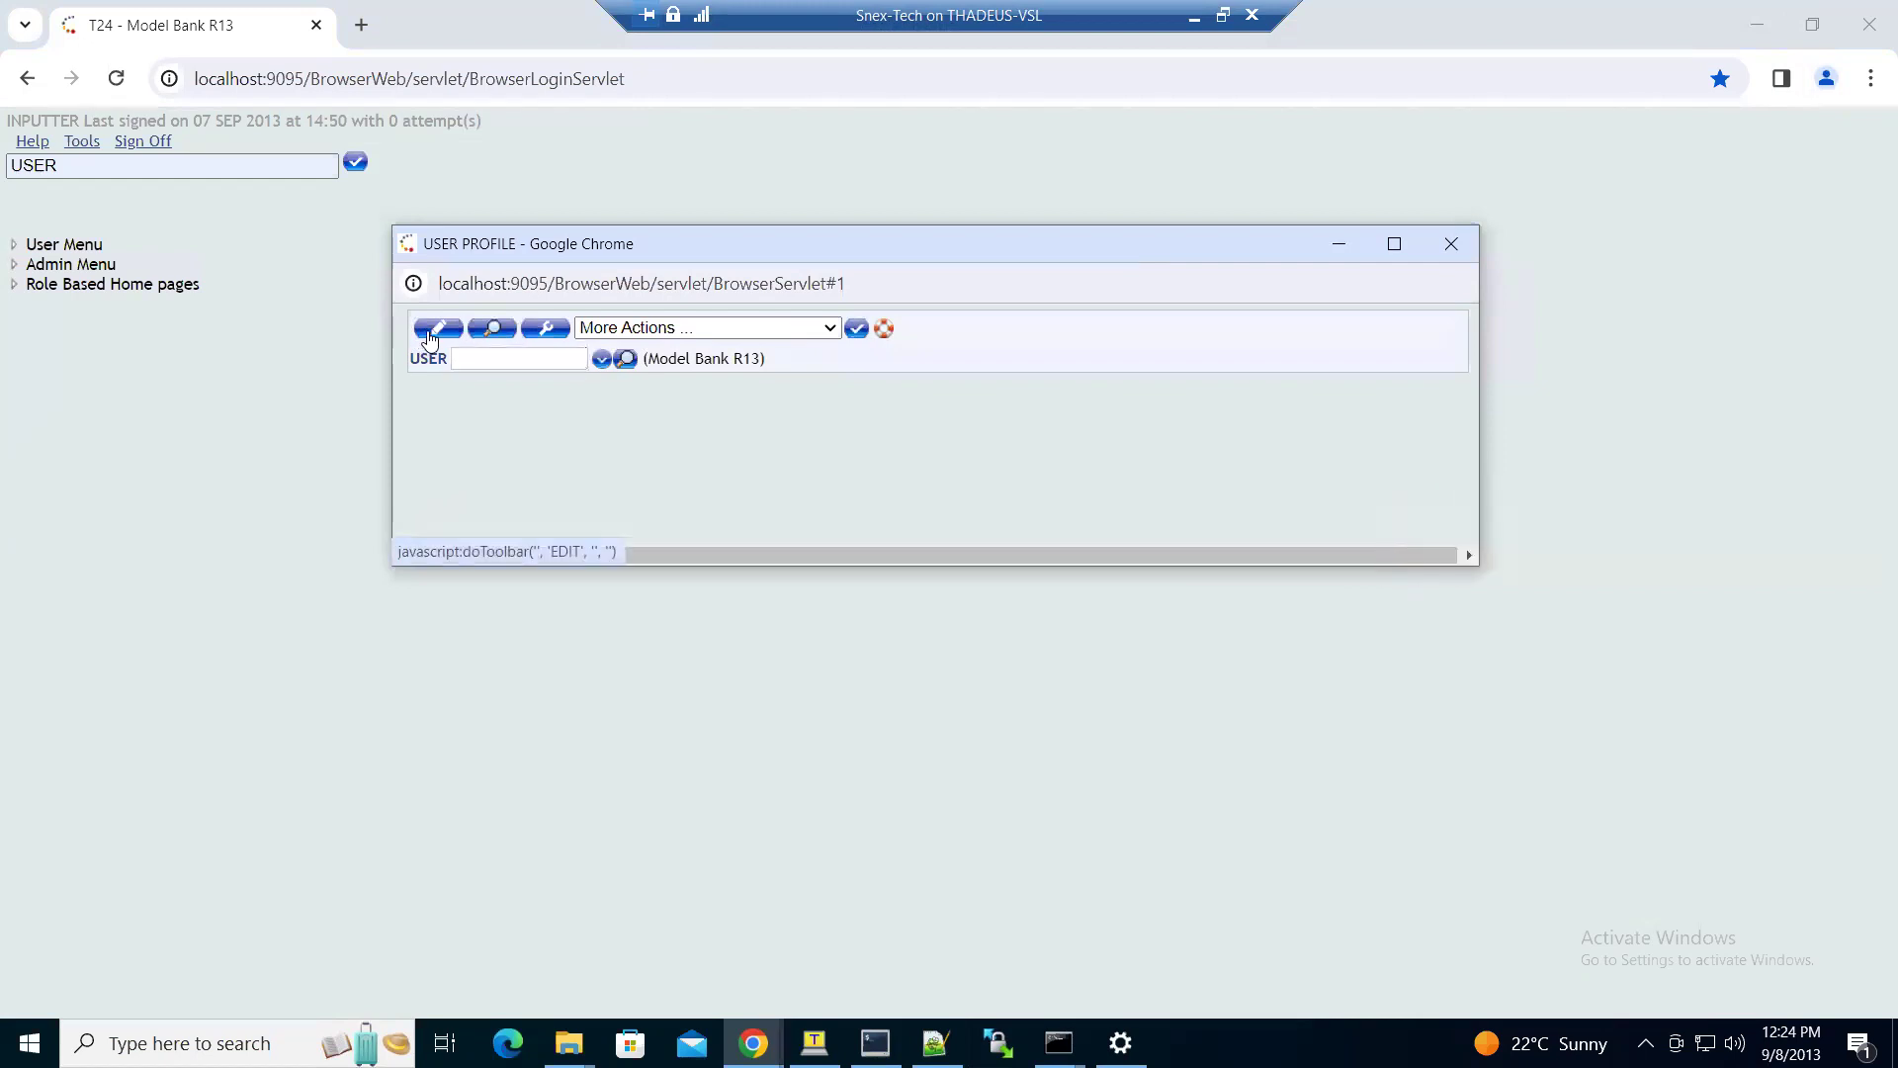
{"action": "left_click", "coordinate": [496, 356]}
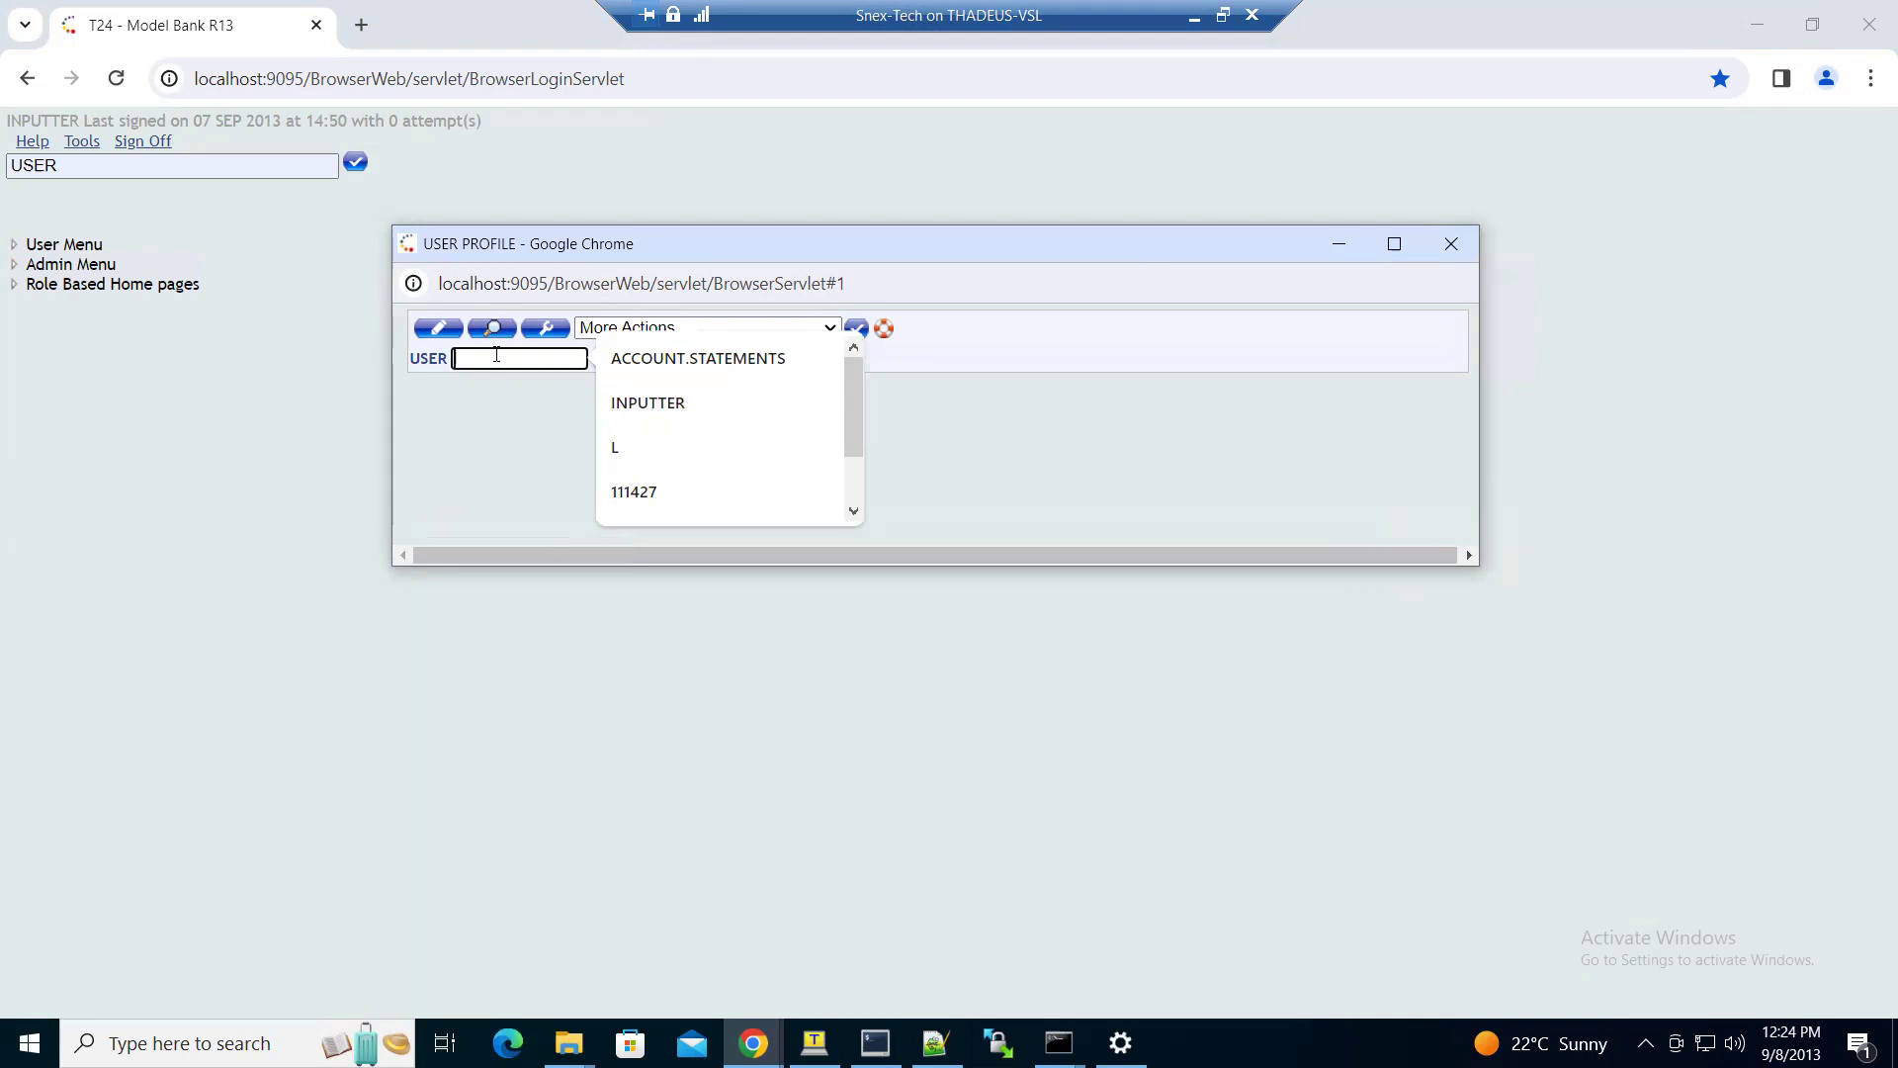
{"action": "left_click", "coordinate": [669, 404]}
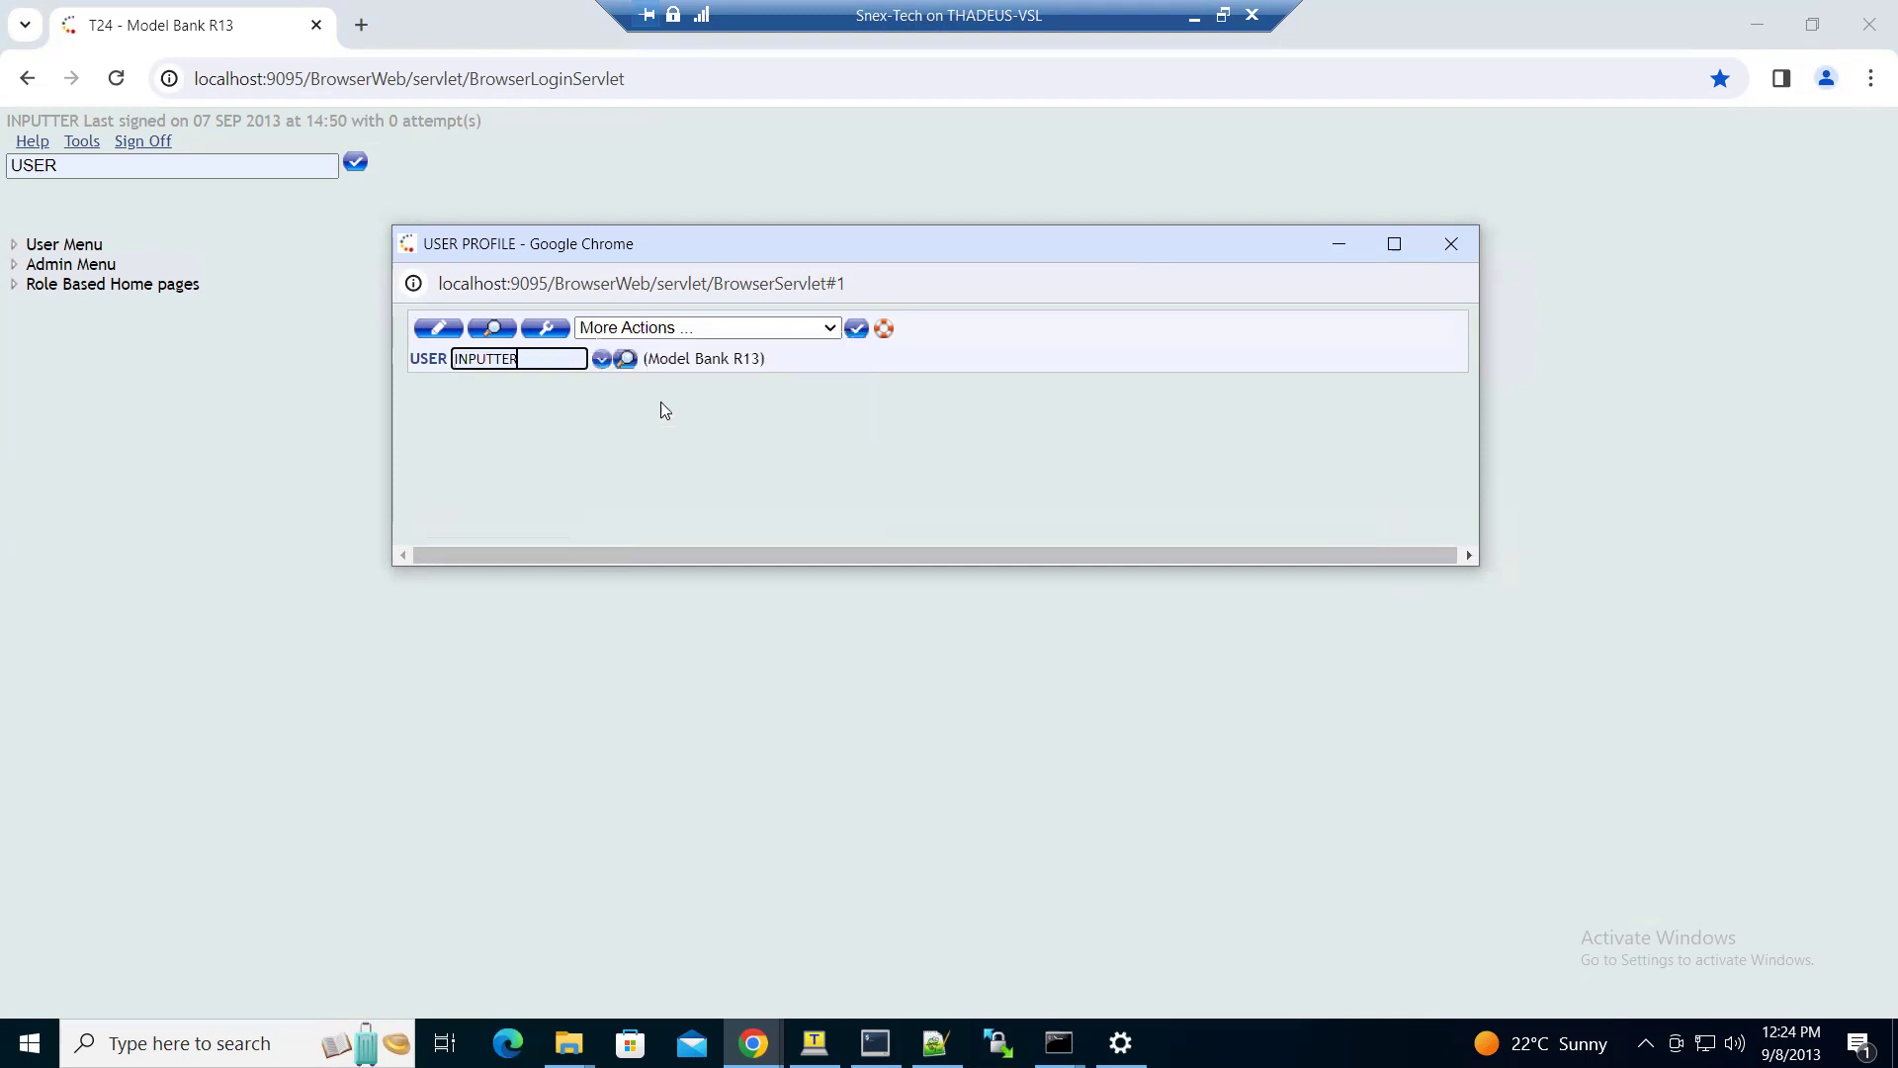
{"action": "left_click", "coordinate": [445, 339]}
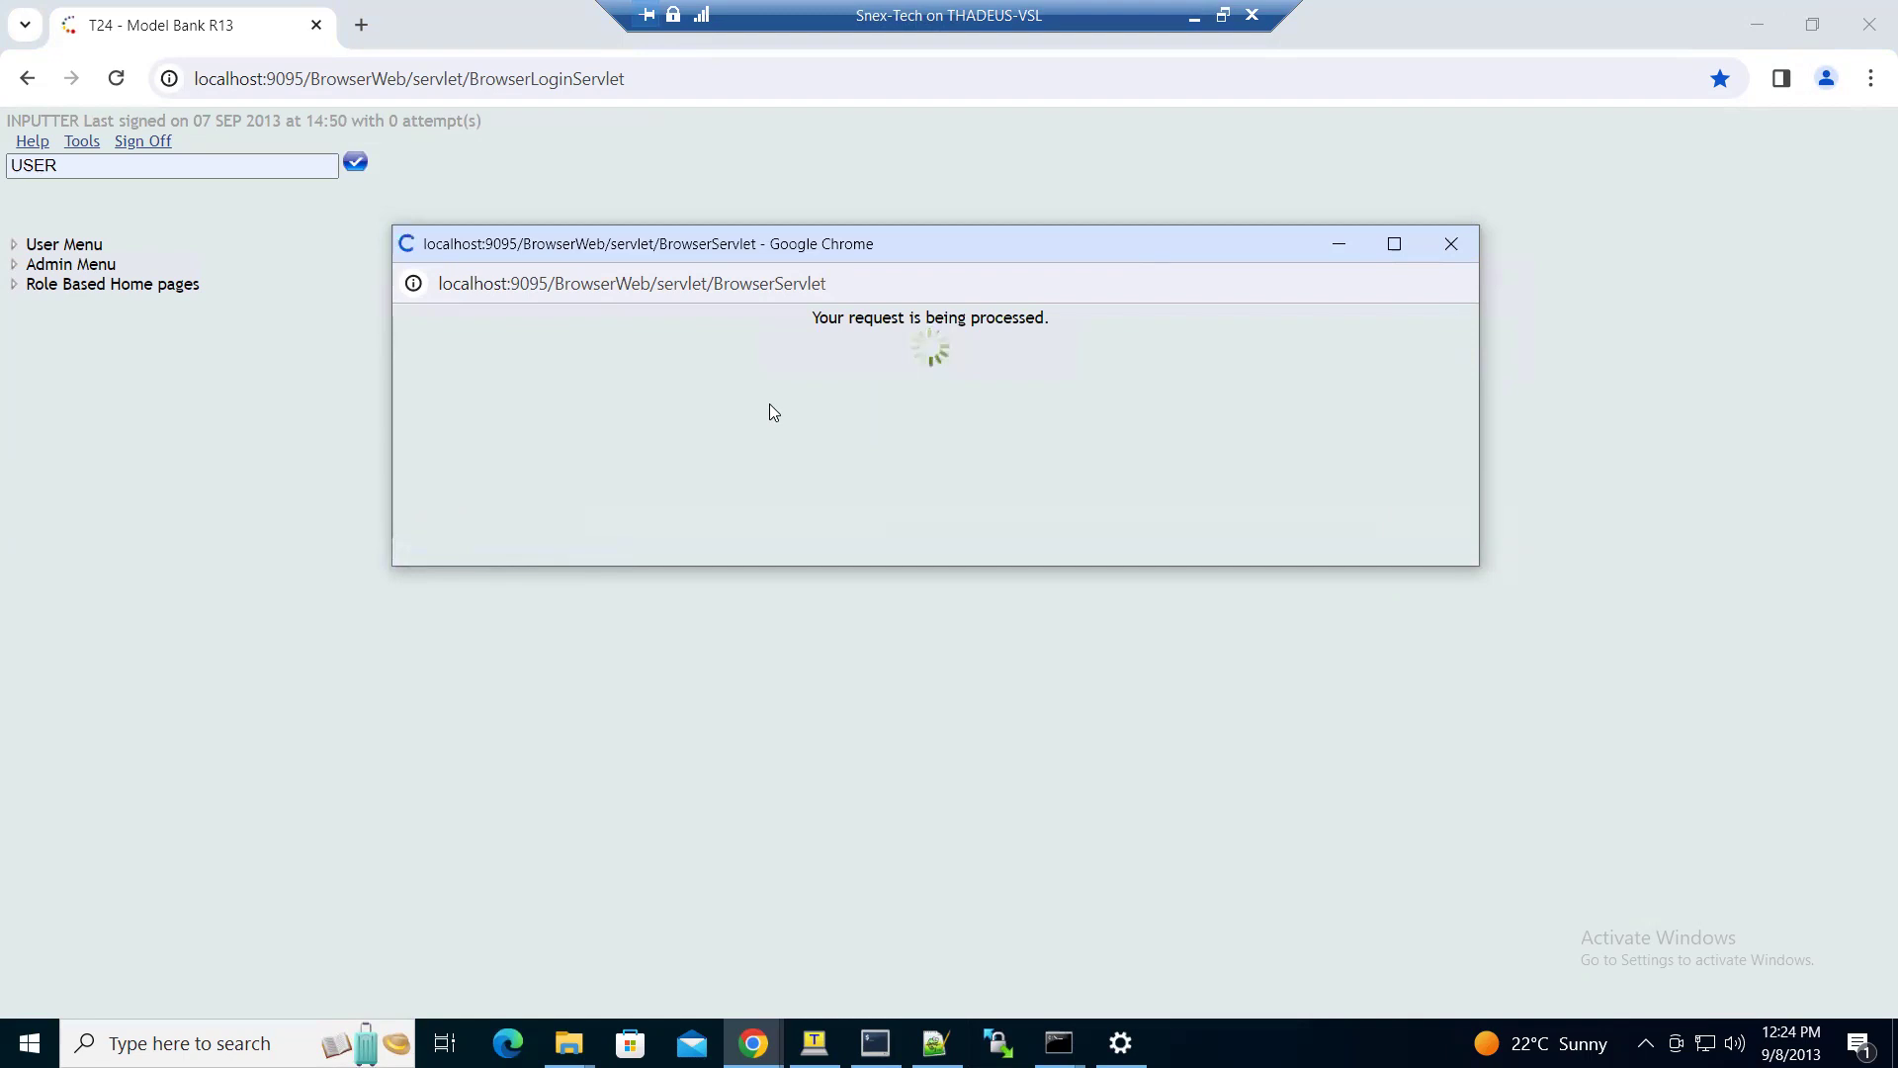
- Maximise the profile window and copy the INPUTTER record to the T24 clipboard
{"action": "left_click", "coordinate": [1394, 244]}
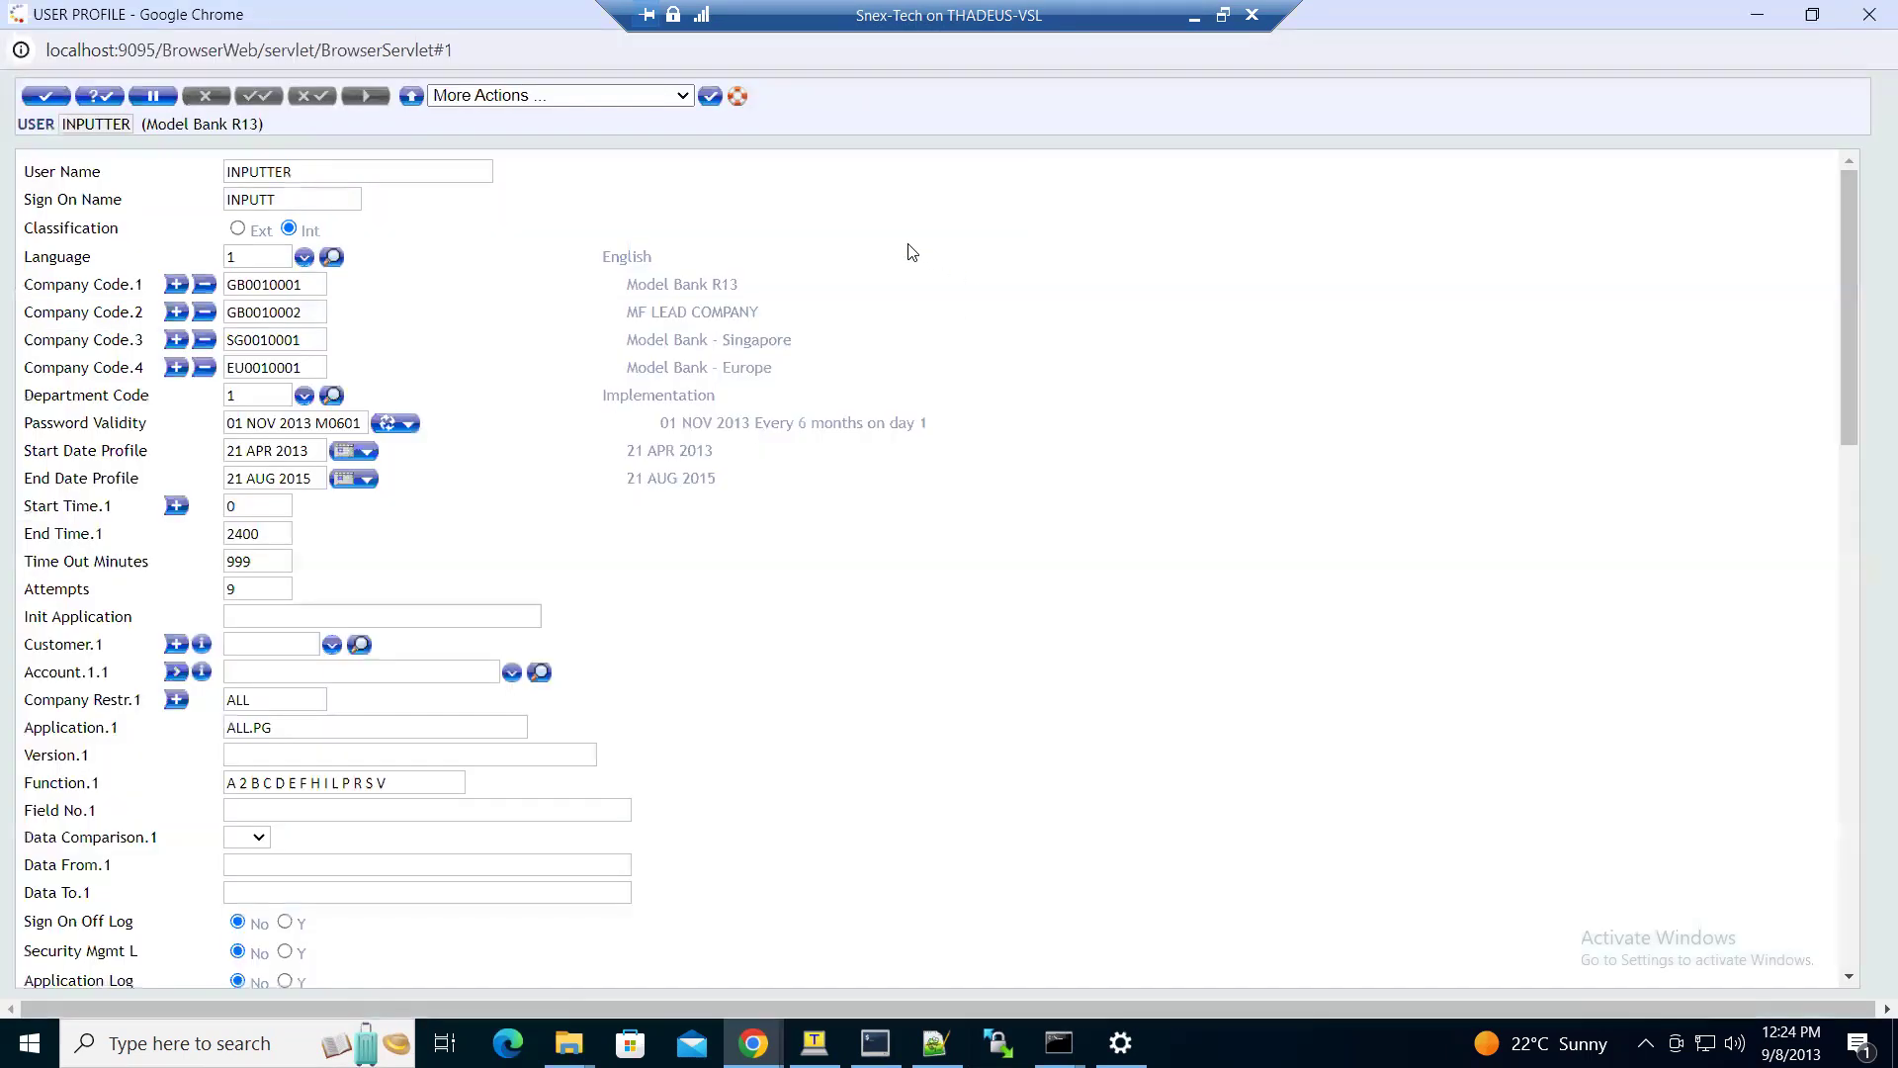
{"action": "left_click", "coordinate": [609, 96]}
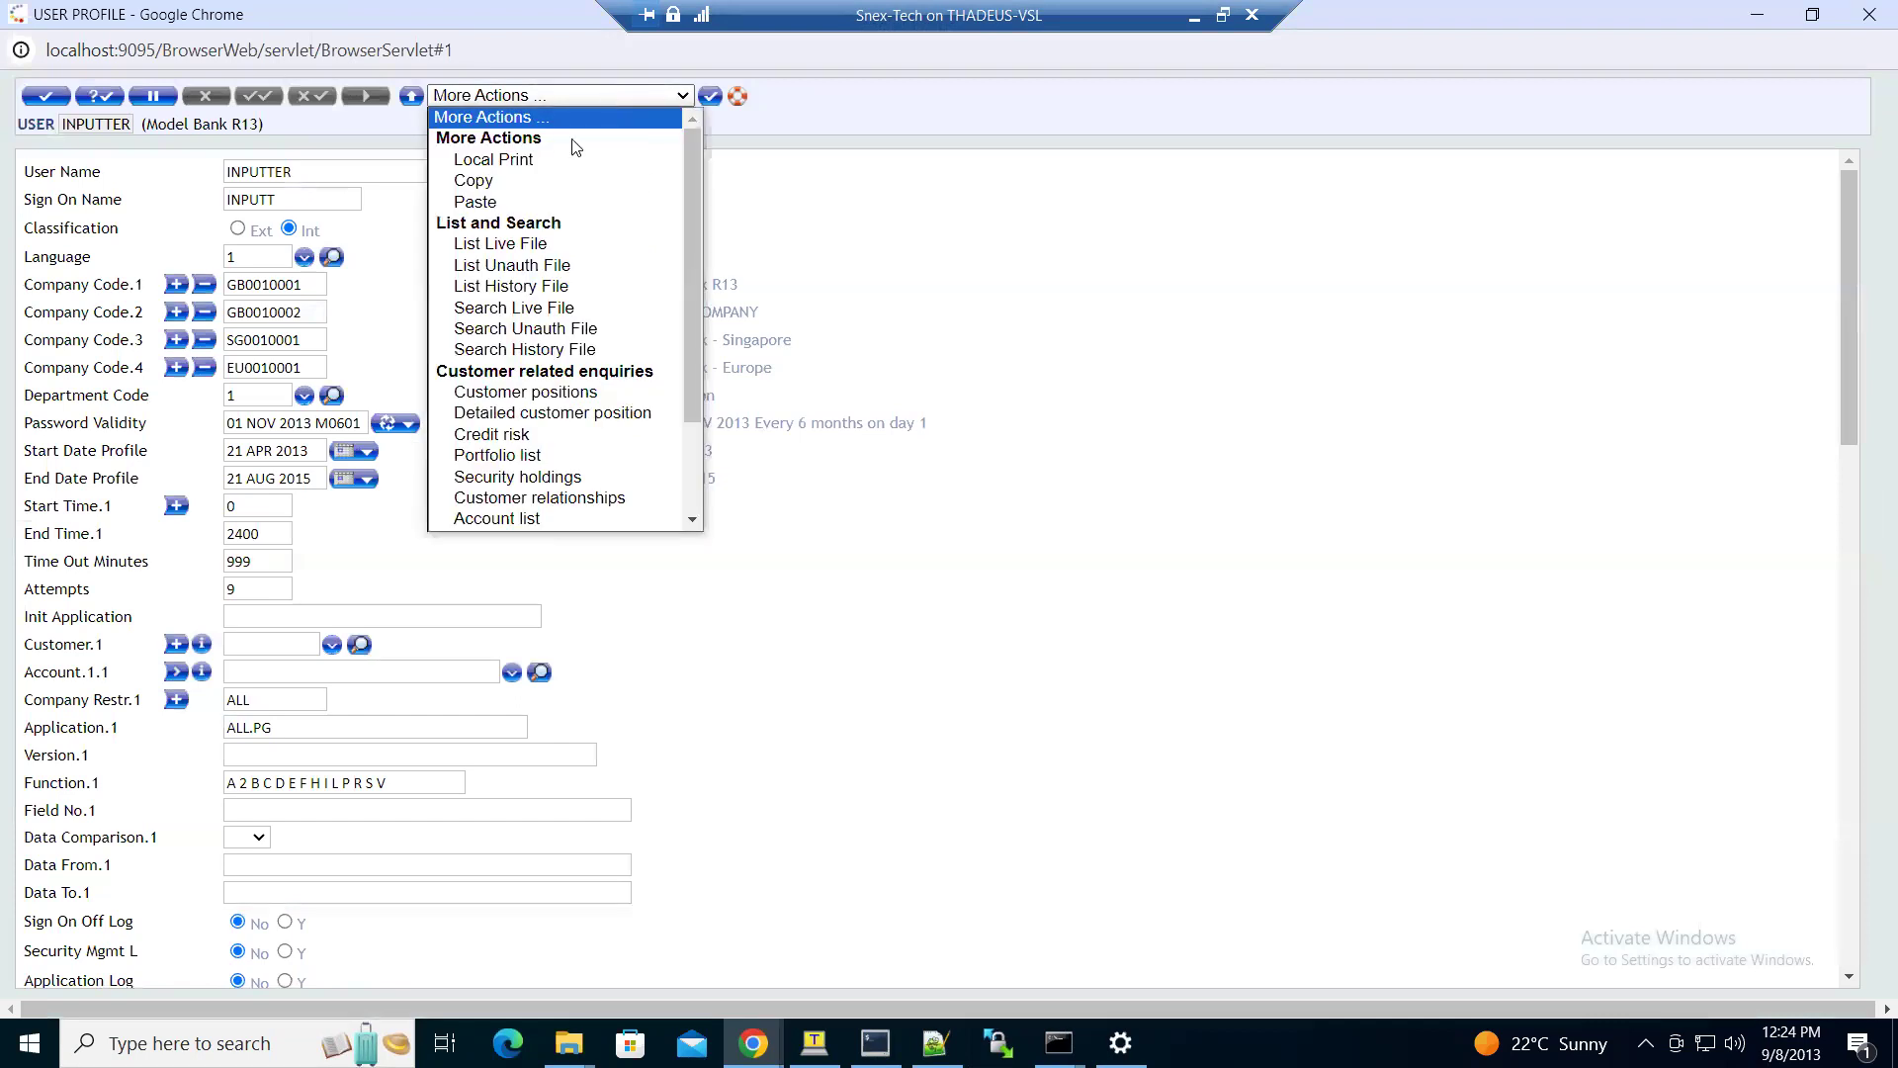
{"action": "left_click", "coordinate": [493, 203]}
{"action": "left_click", "coordinate": [519, 95]}
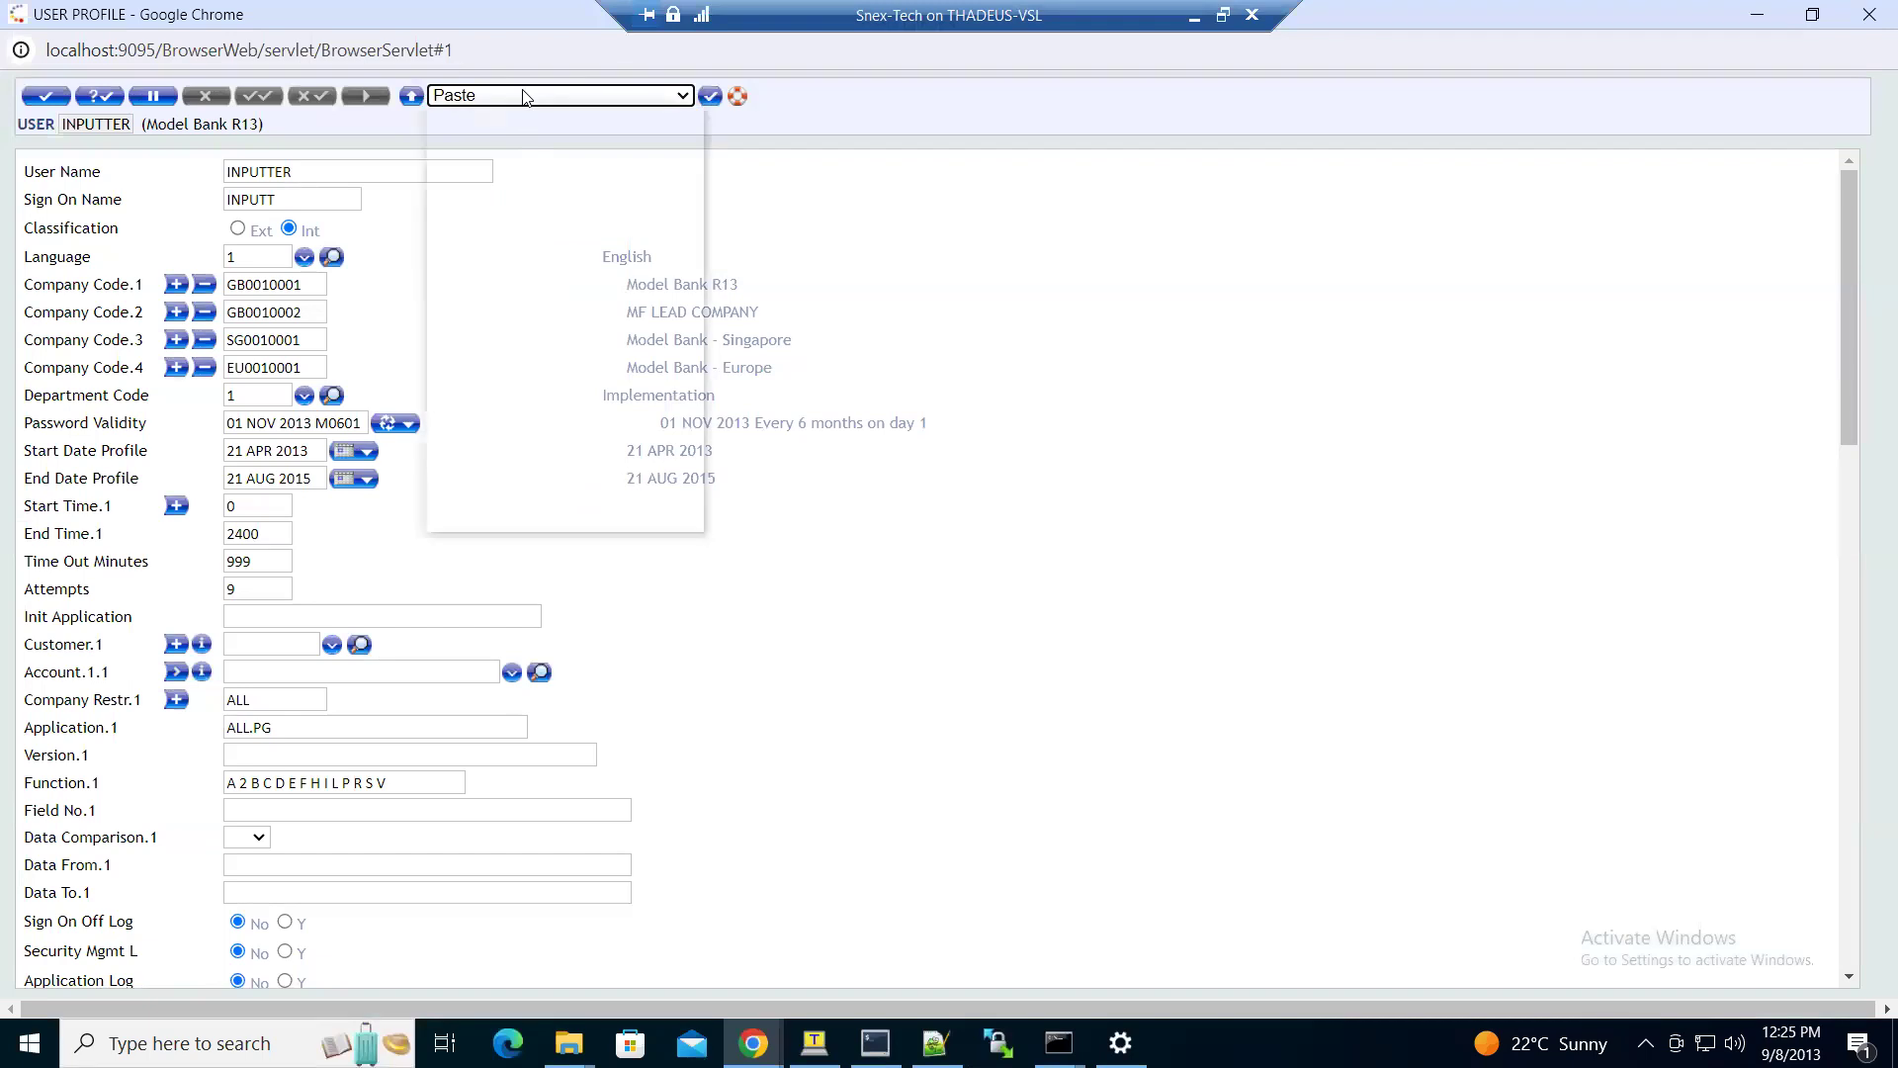
{"action": "left_click", "coordinate": [474, 181]}
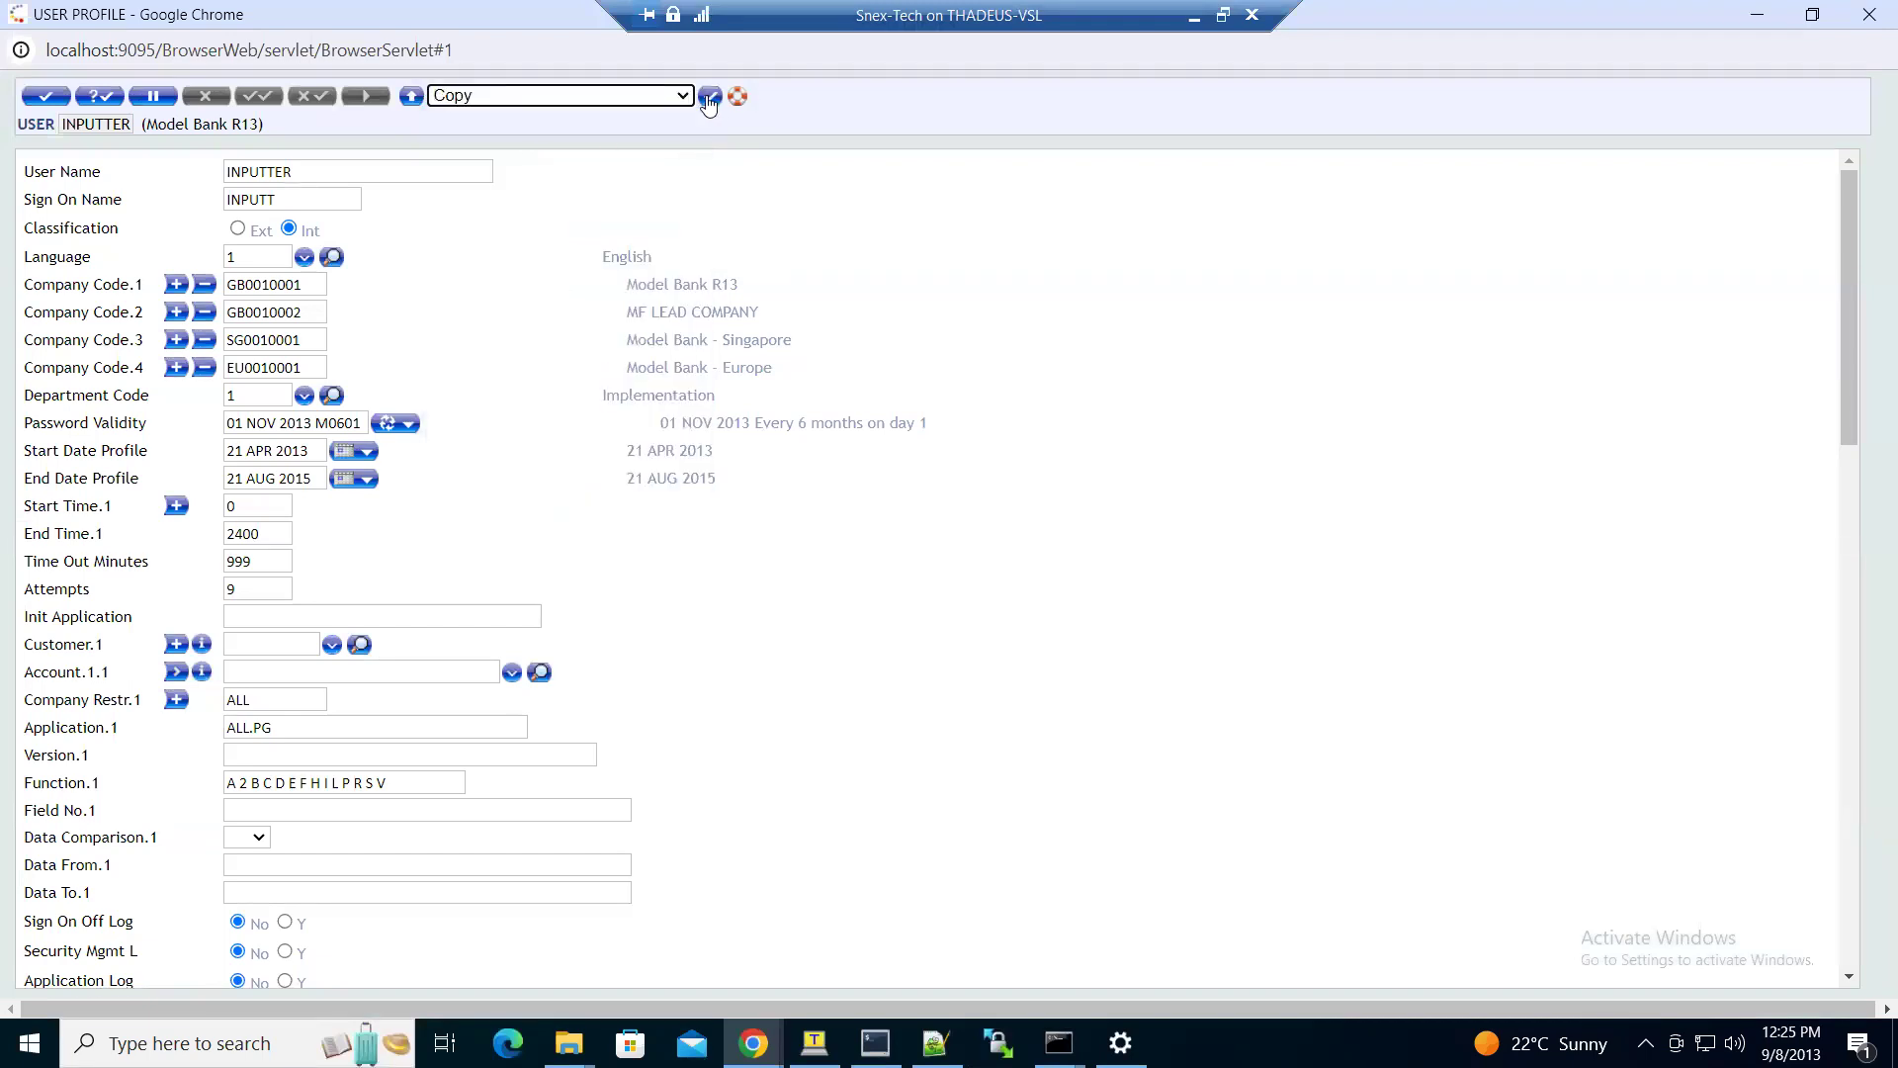
{"action": "left_click", "coordinate": [711, 98]}
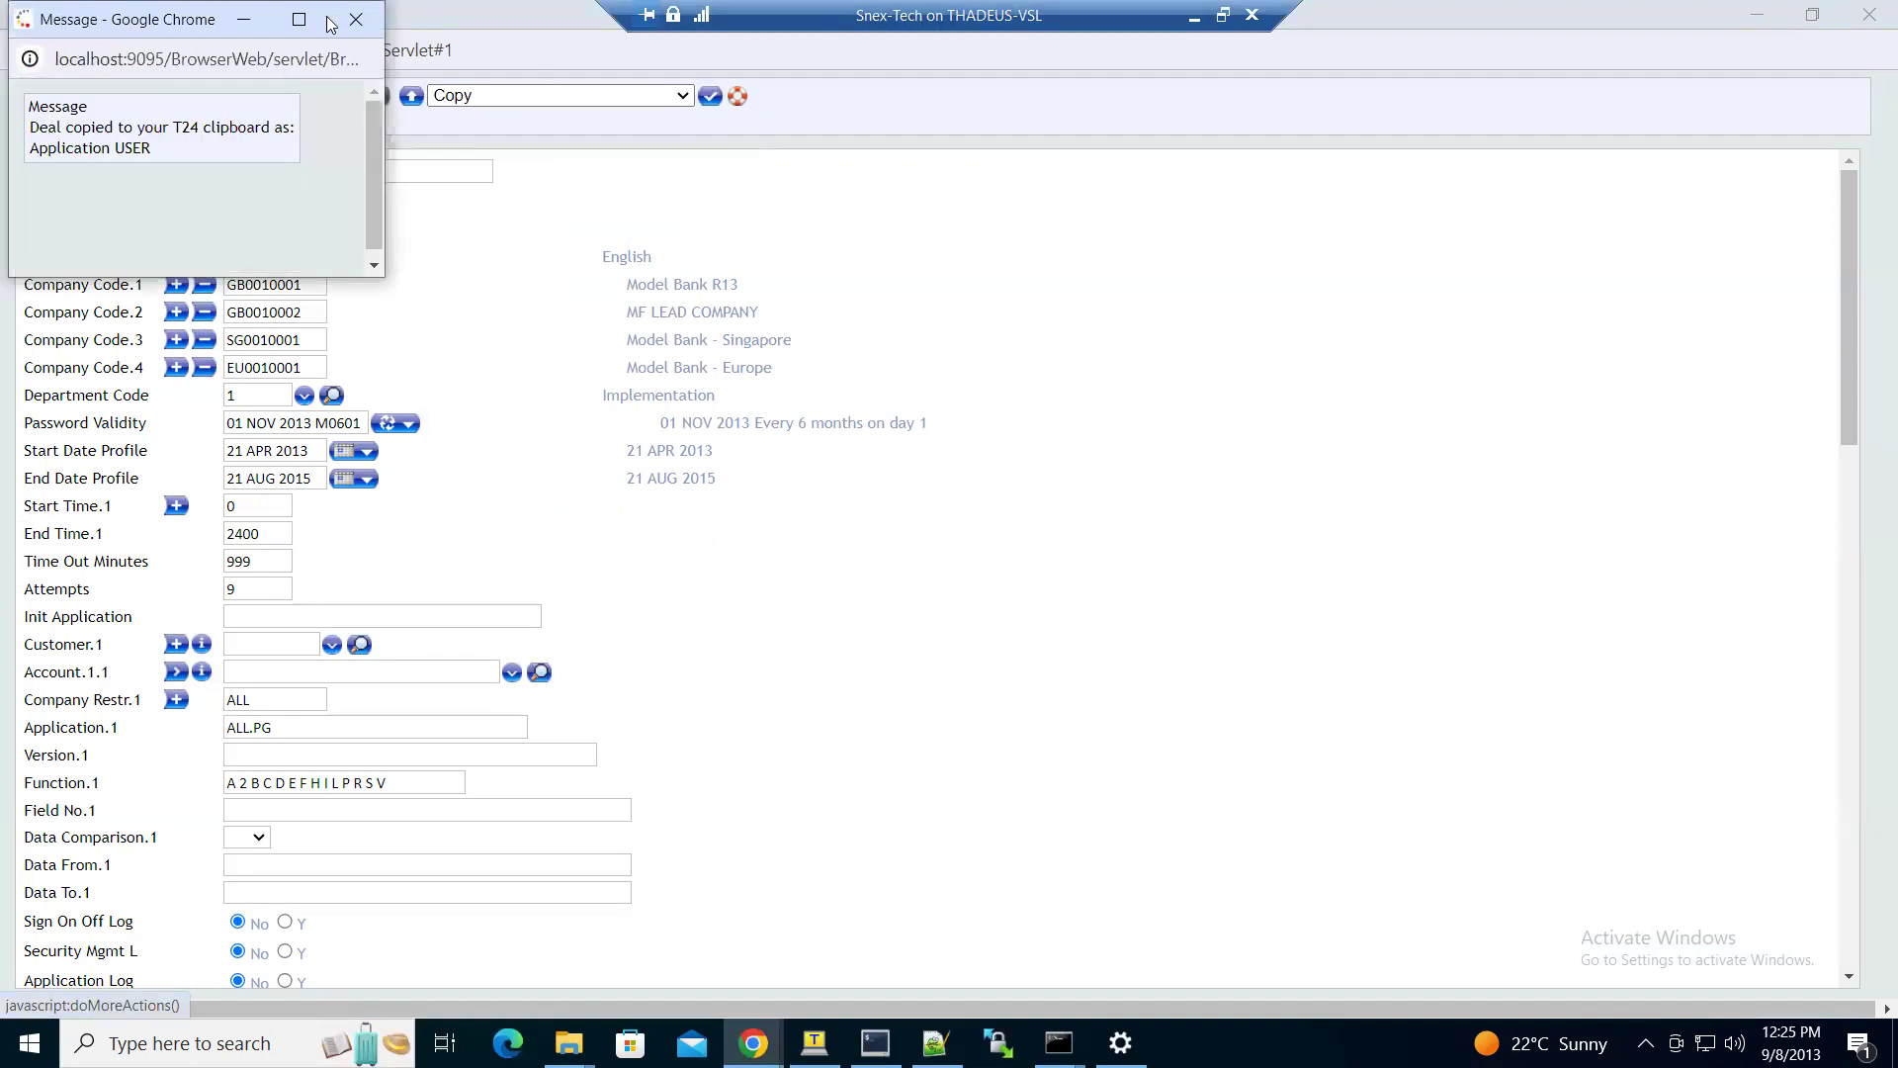
{"action": "left_click", "coordinate": [358, 20]}
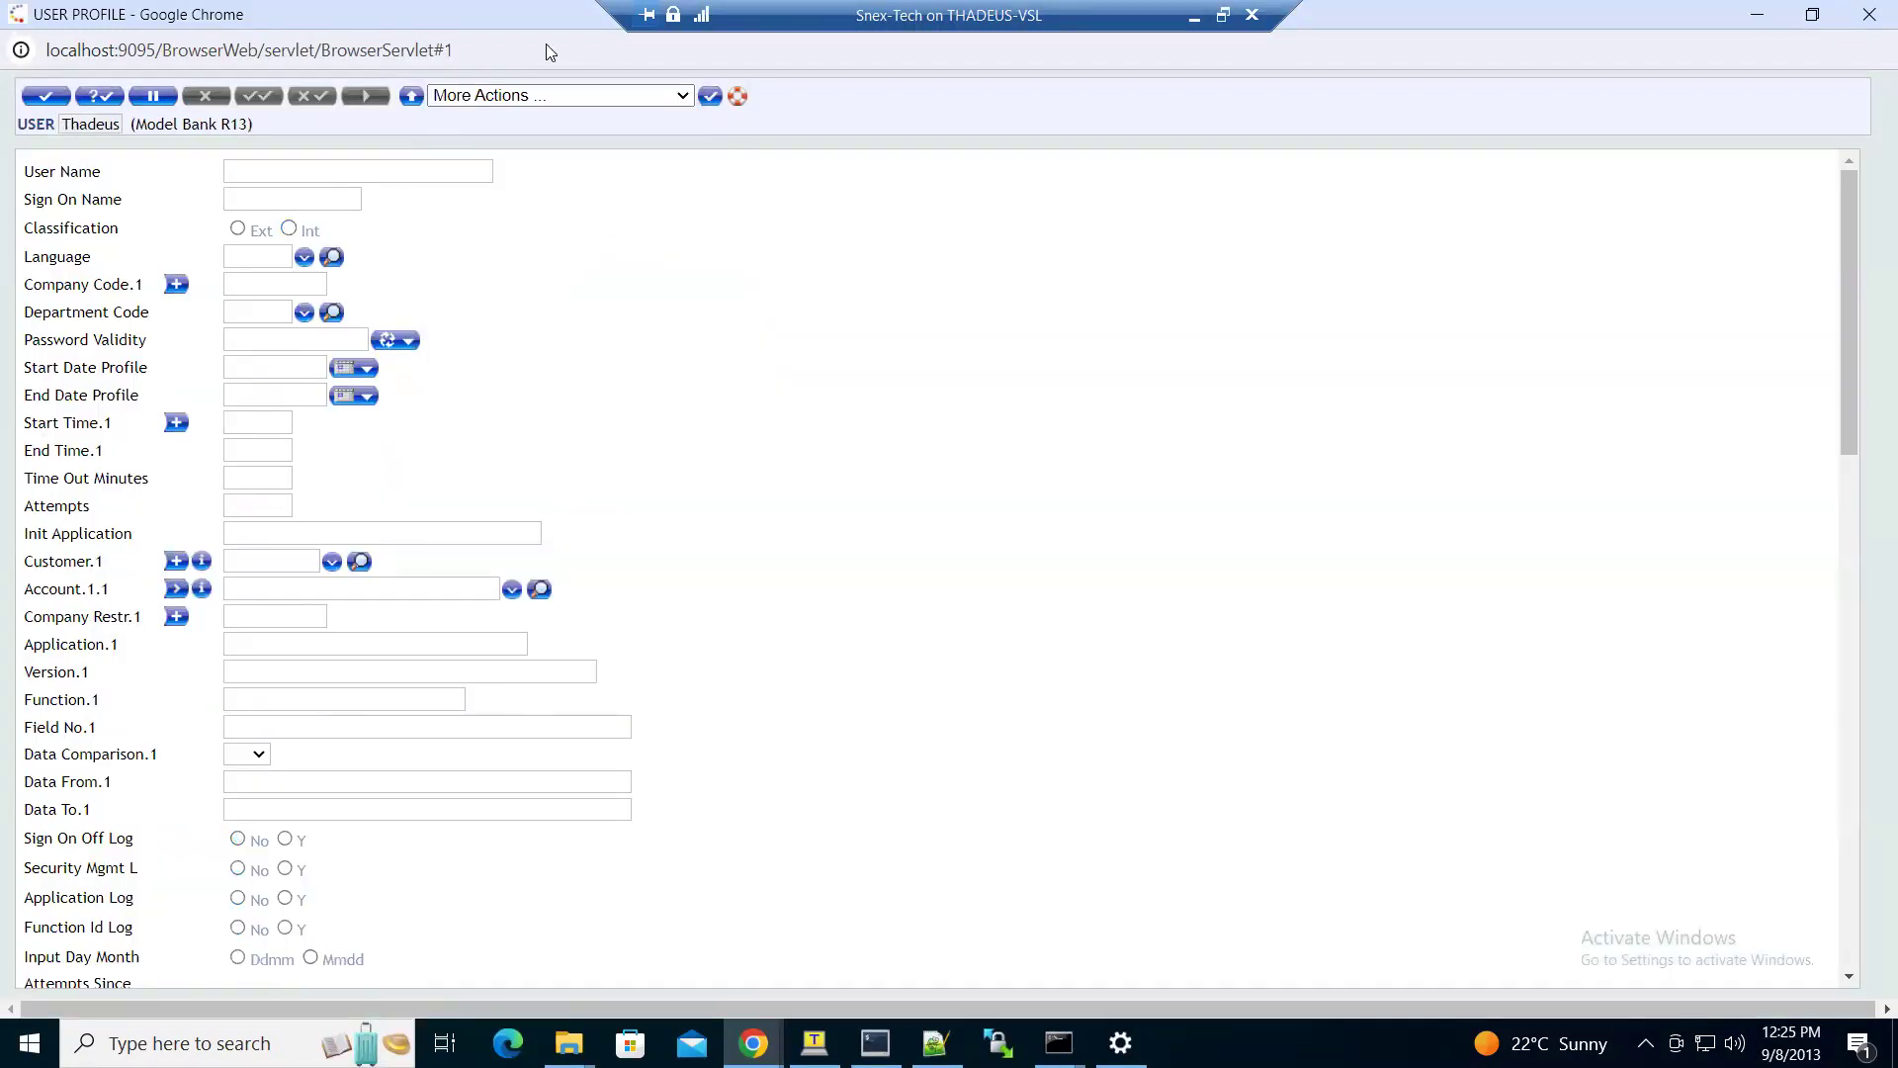
- Paste INPUTTER's copied company codes, dates and functions into the new user record
{"action": "left_click", "coordinate": [577, 98]}
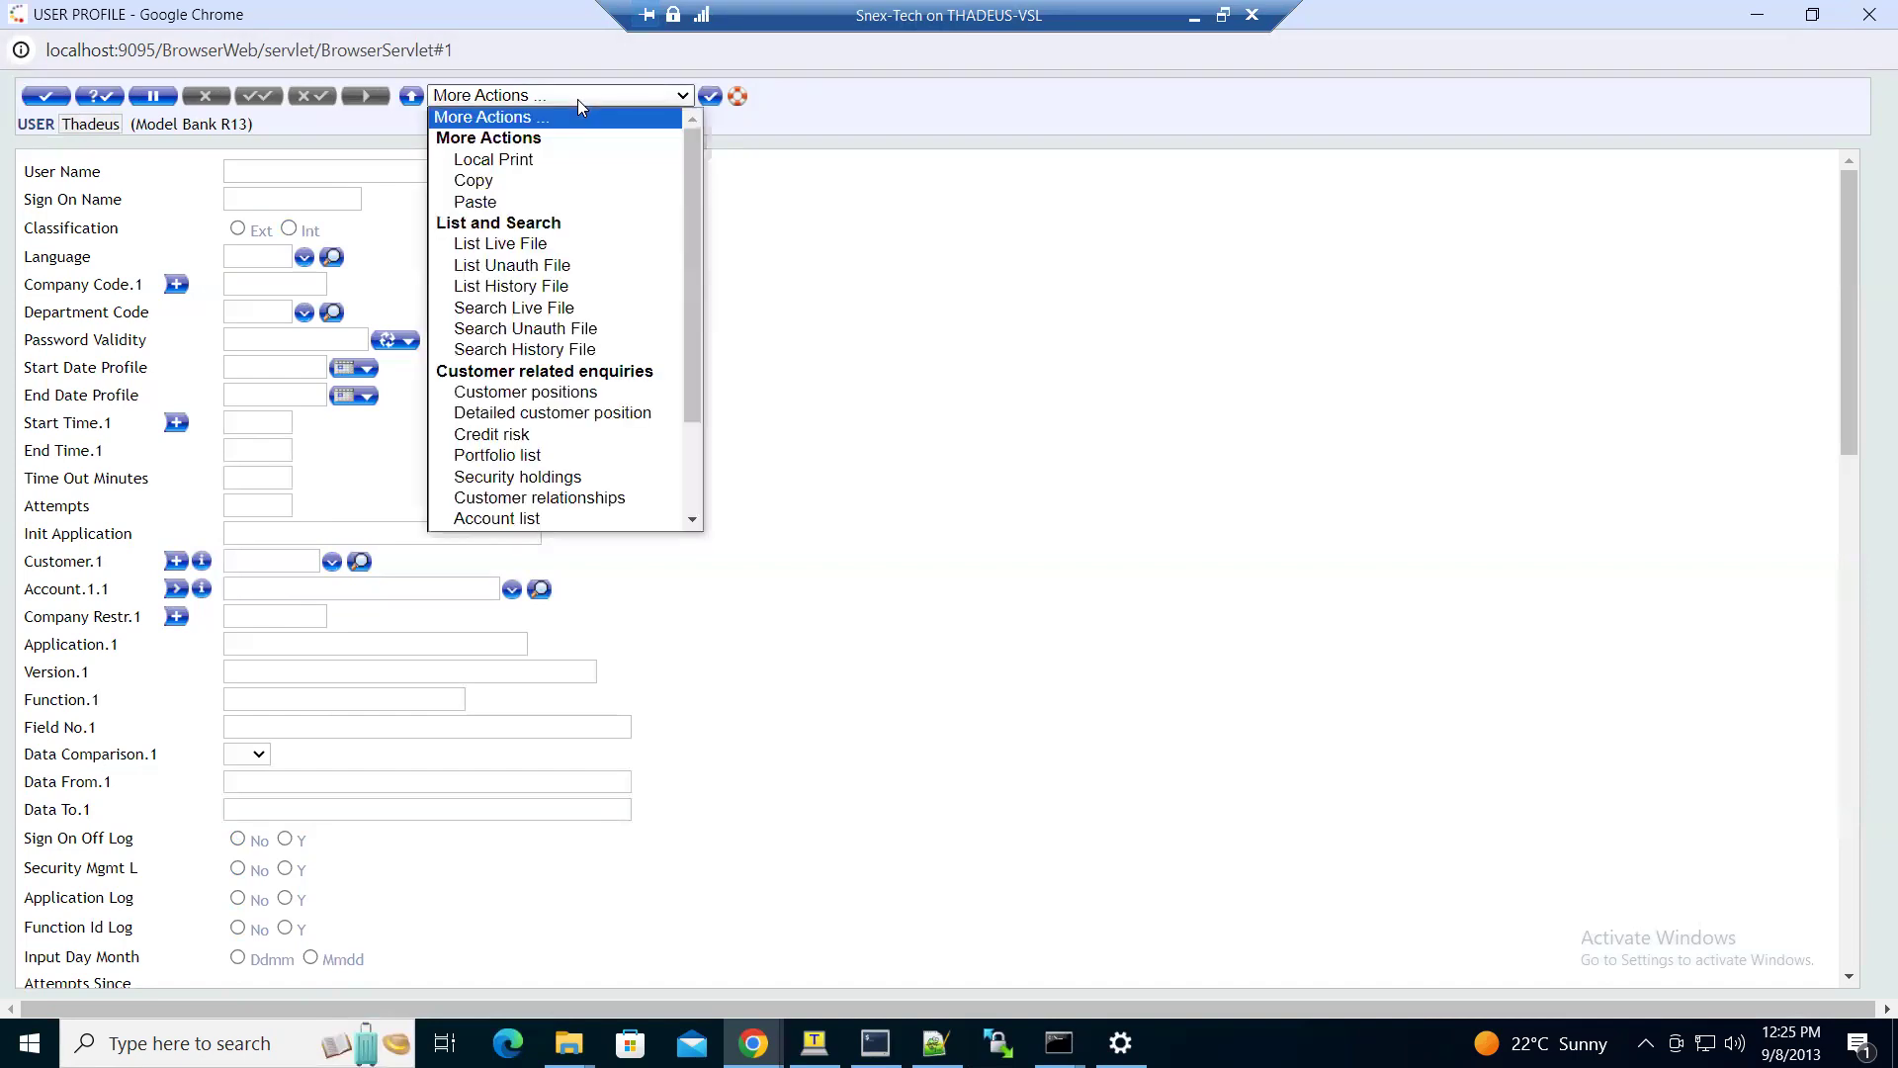
{"action": "left_click", "coordinate": [523, 201]}
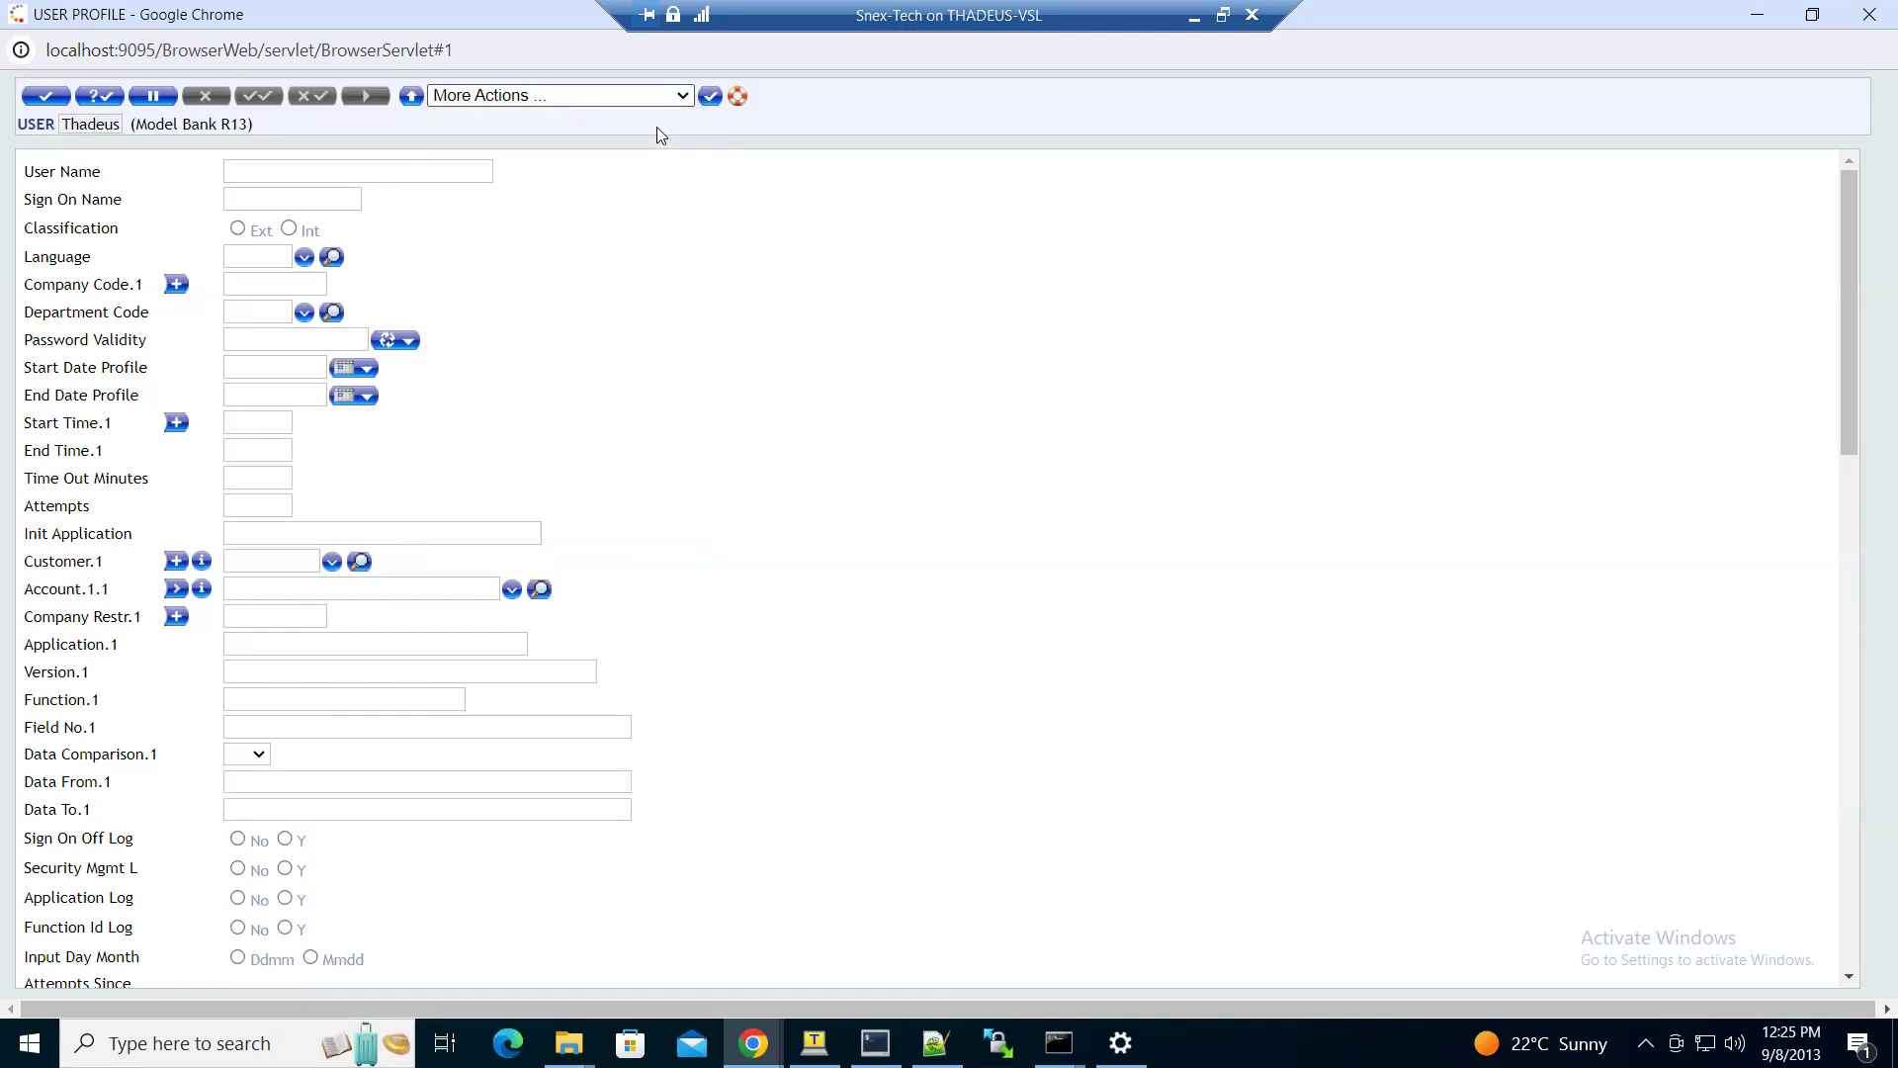
{"action": "left_click", "coordinate": [709, 96]}
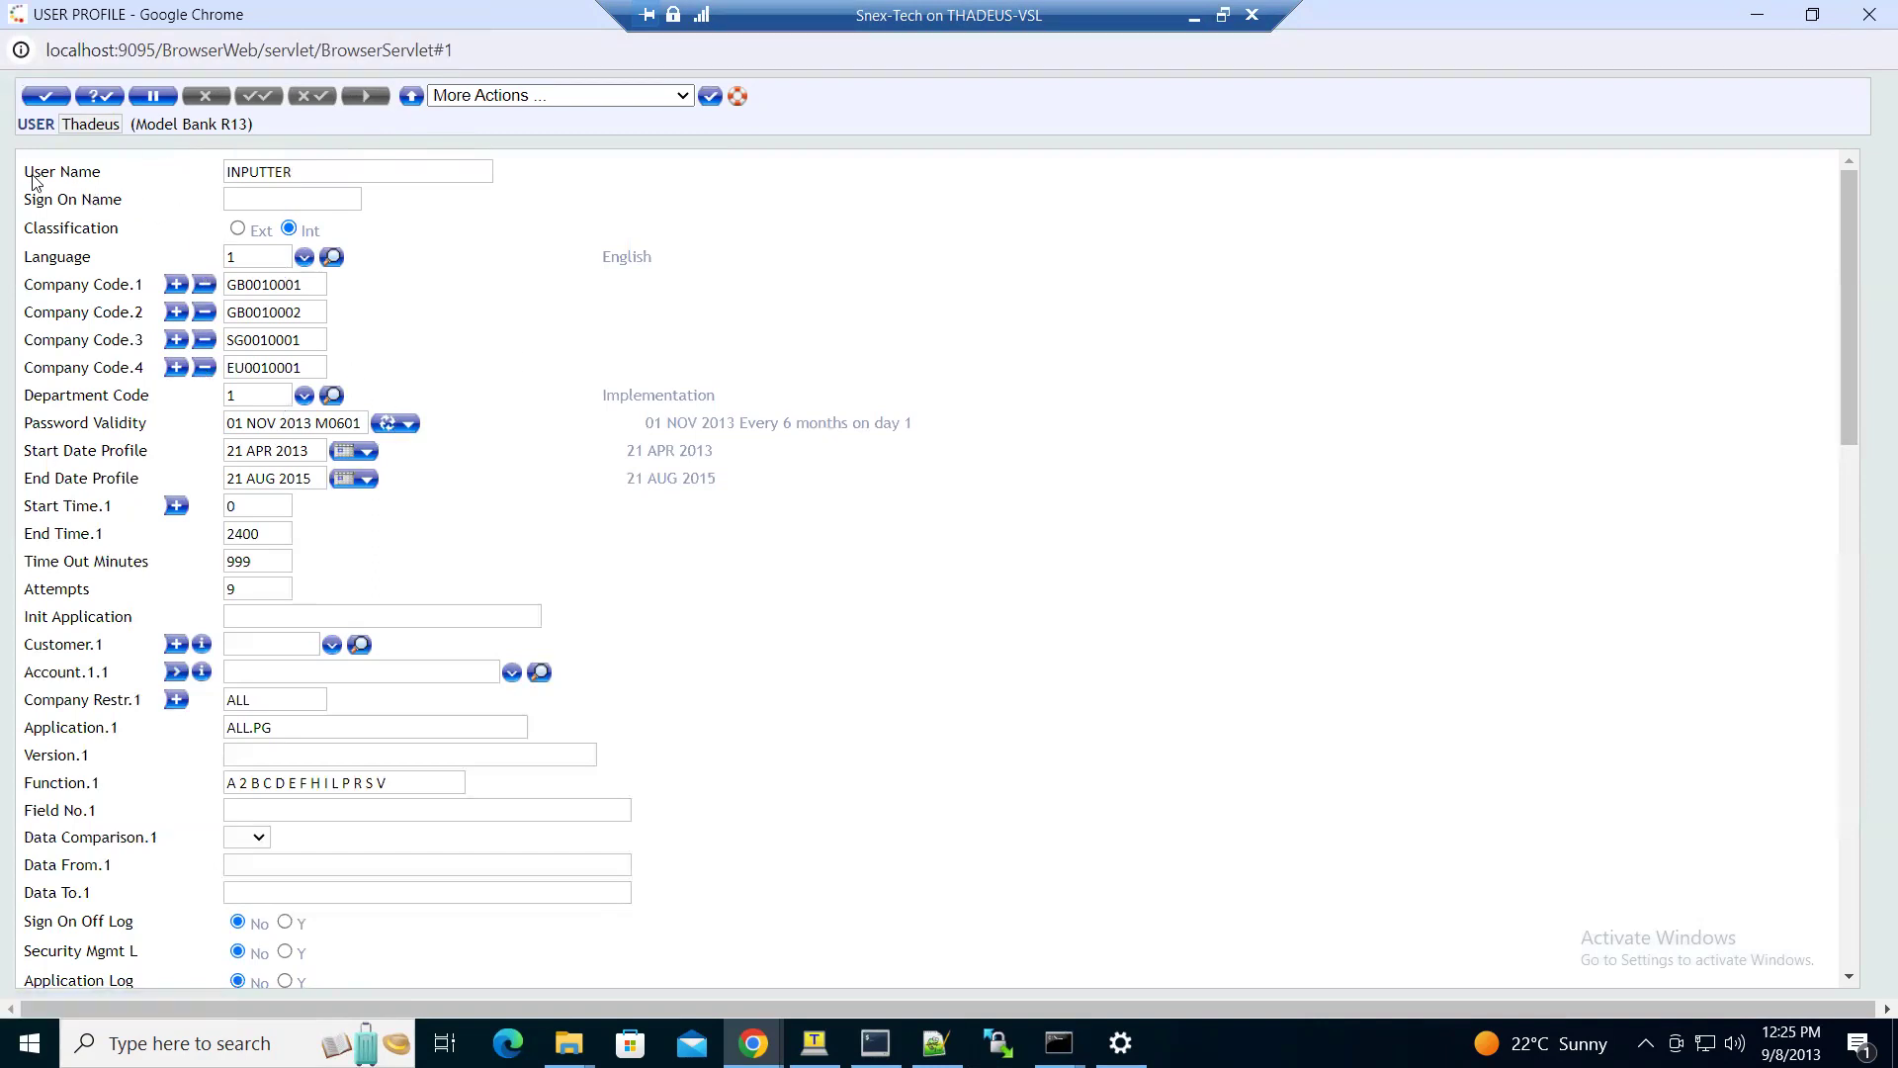
- Replace the copied User Name with the new user's name and begin the Sign On Name
{"action": "left_click_drag", "start_coordinate": [299, 175], "coordinate": [224, 181]}
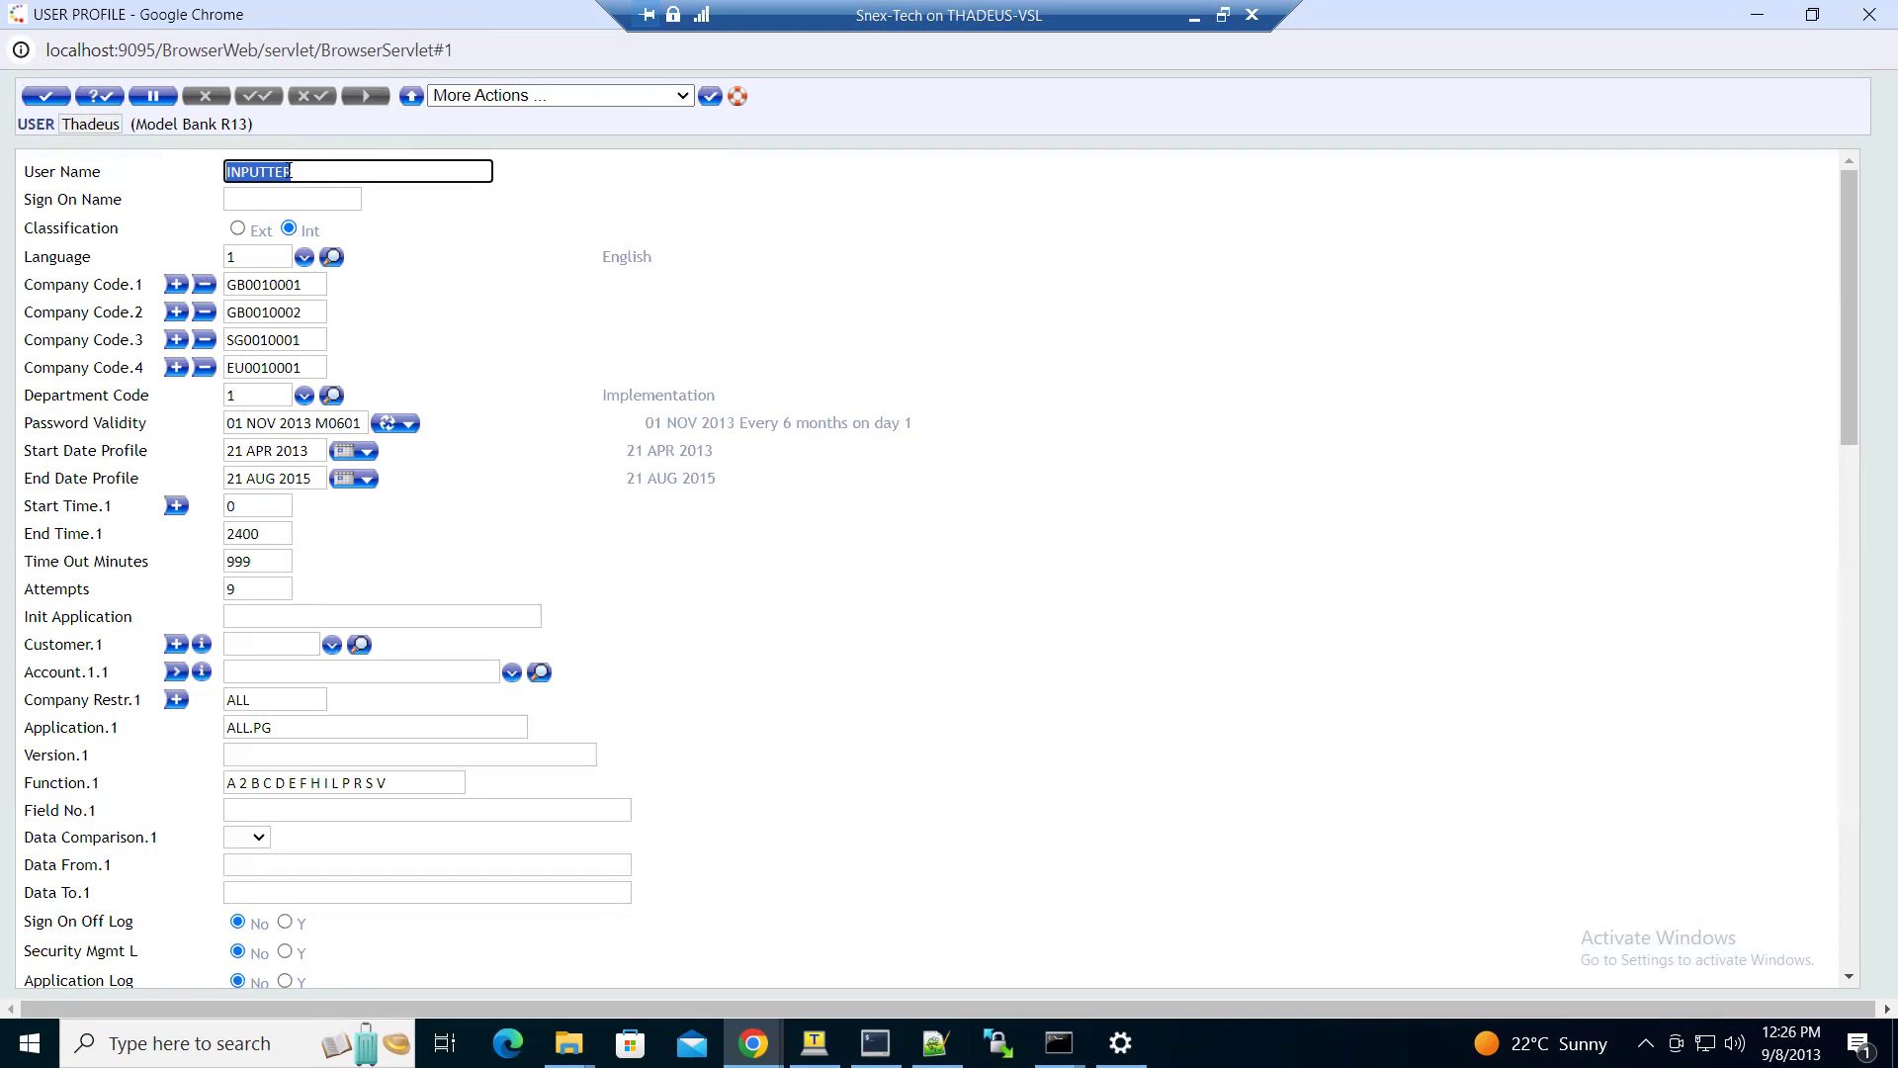
{"action": "type", "text": "Thade"}
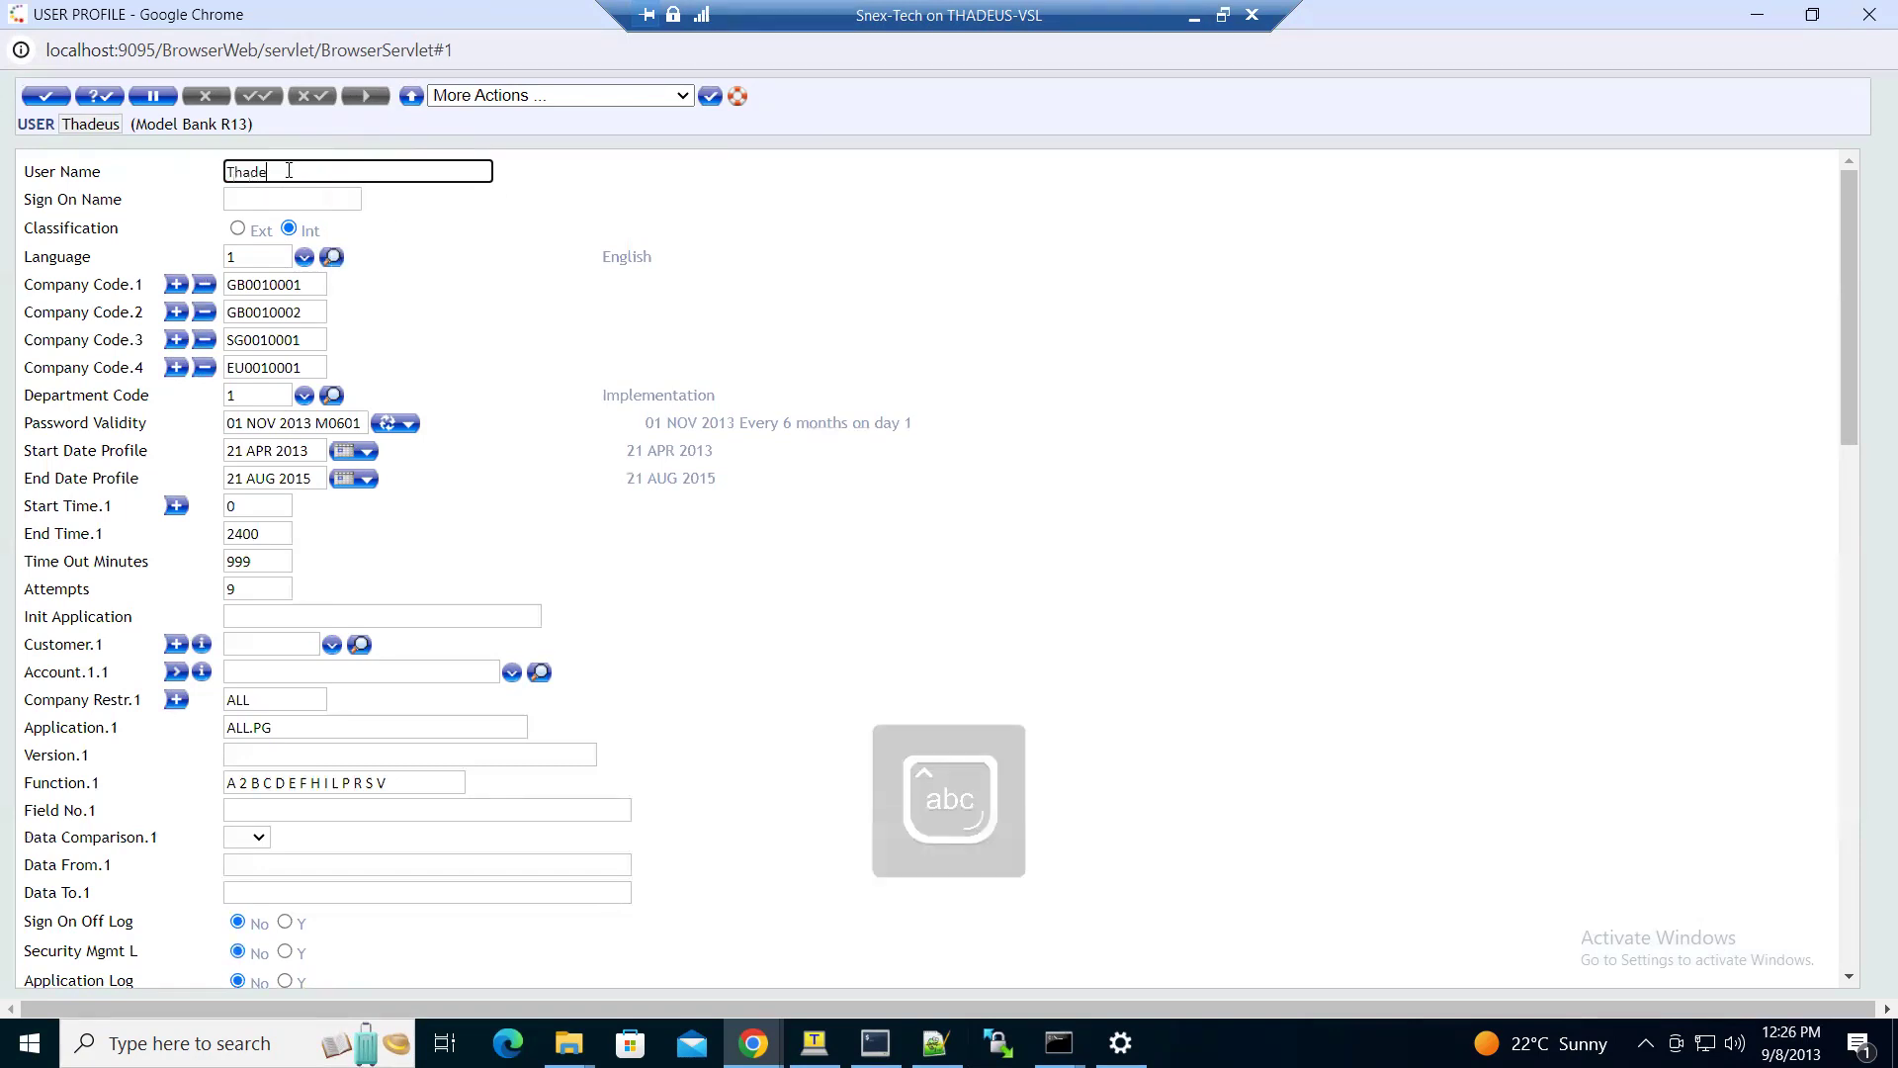
{"action": "type", "text": "us01"}
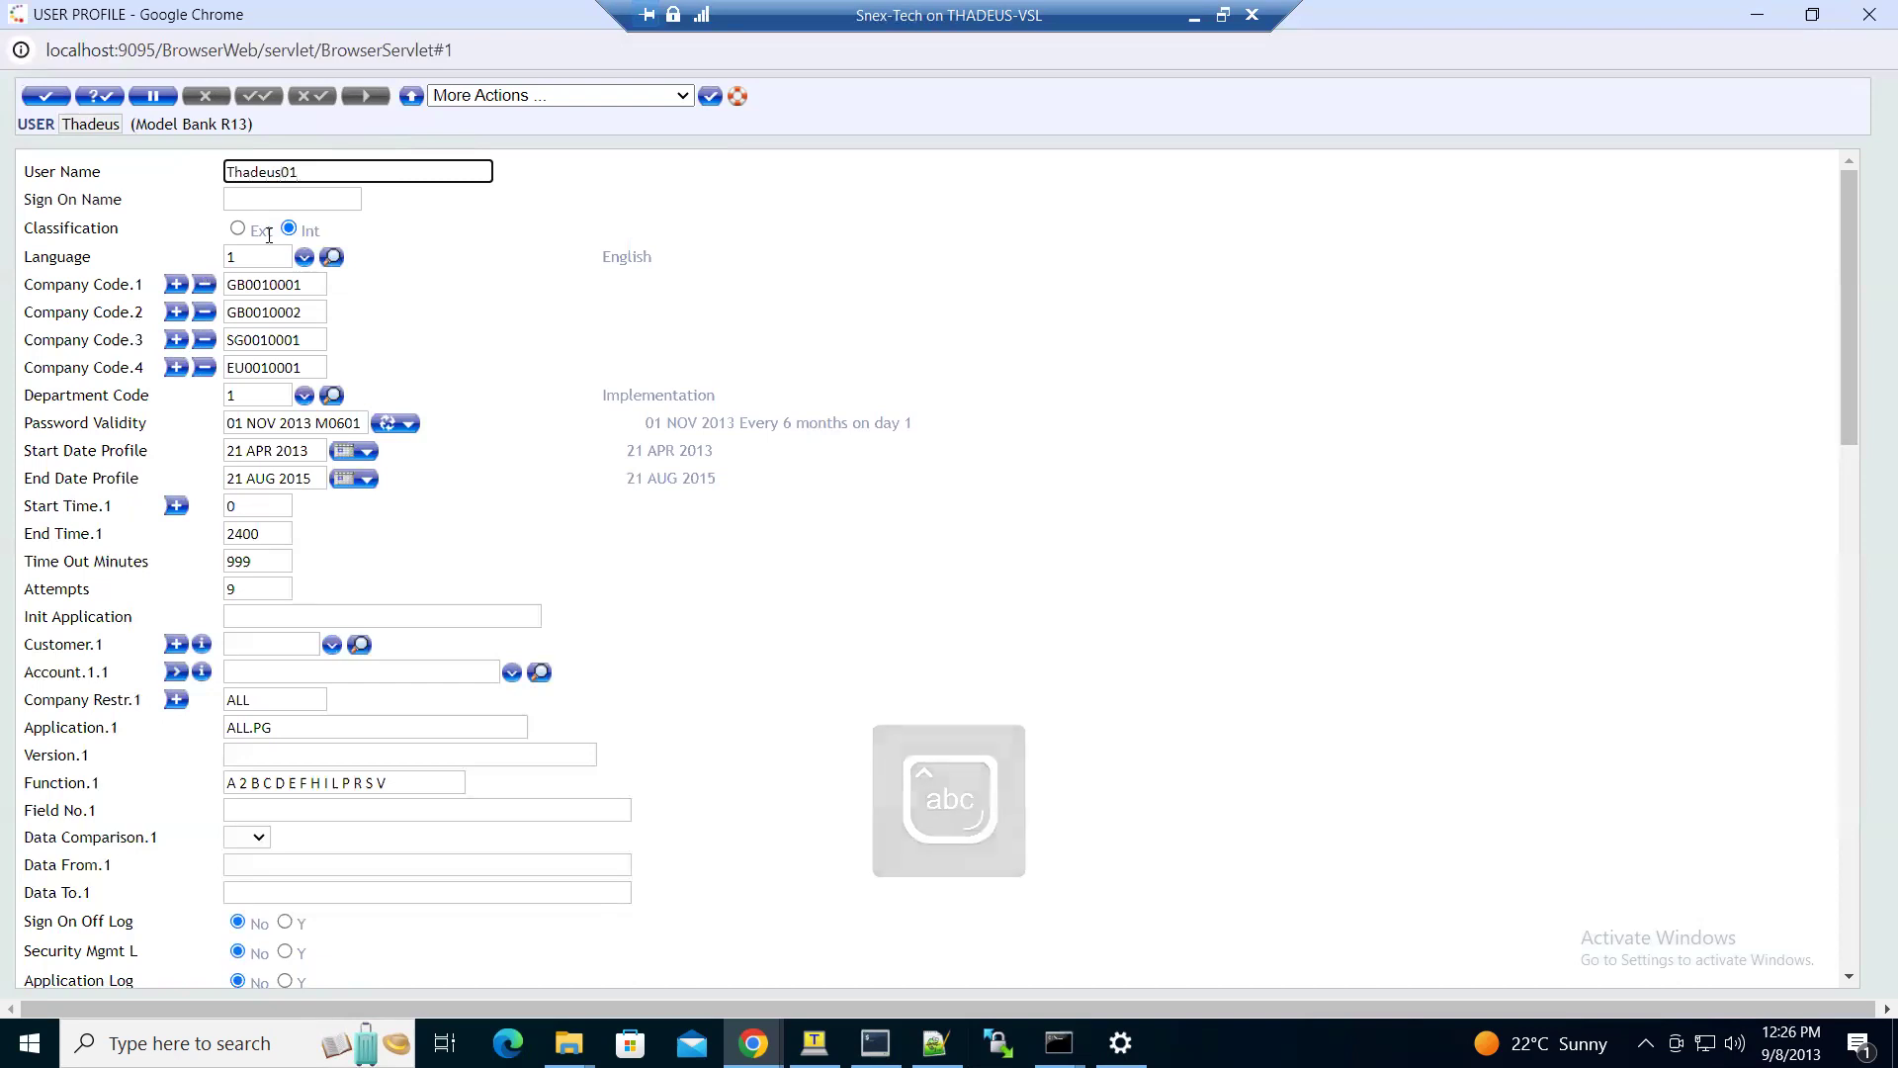
{"action": "left_click", "coordinate": [261, 198]}
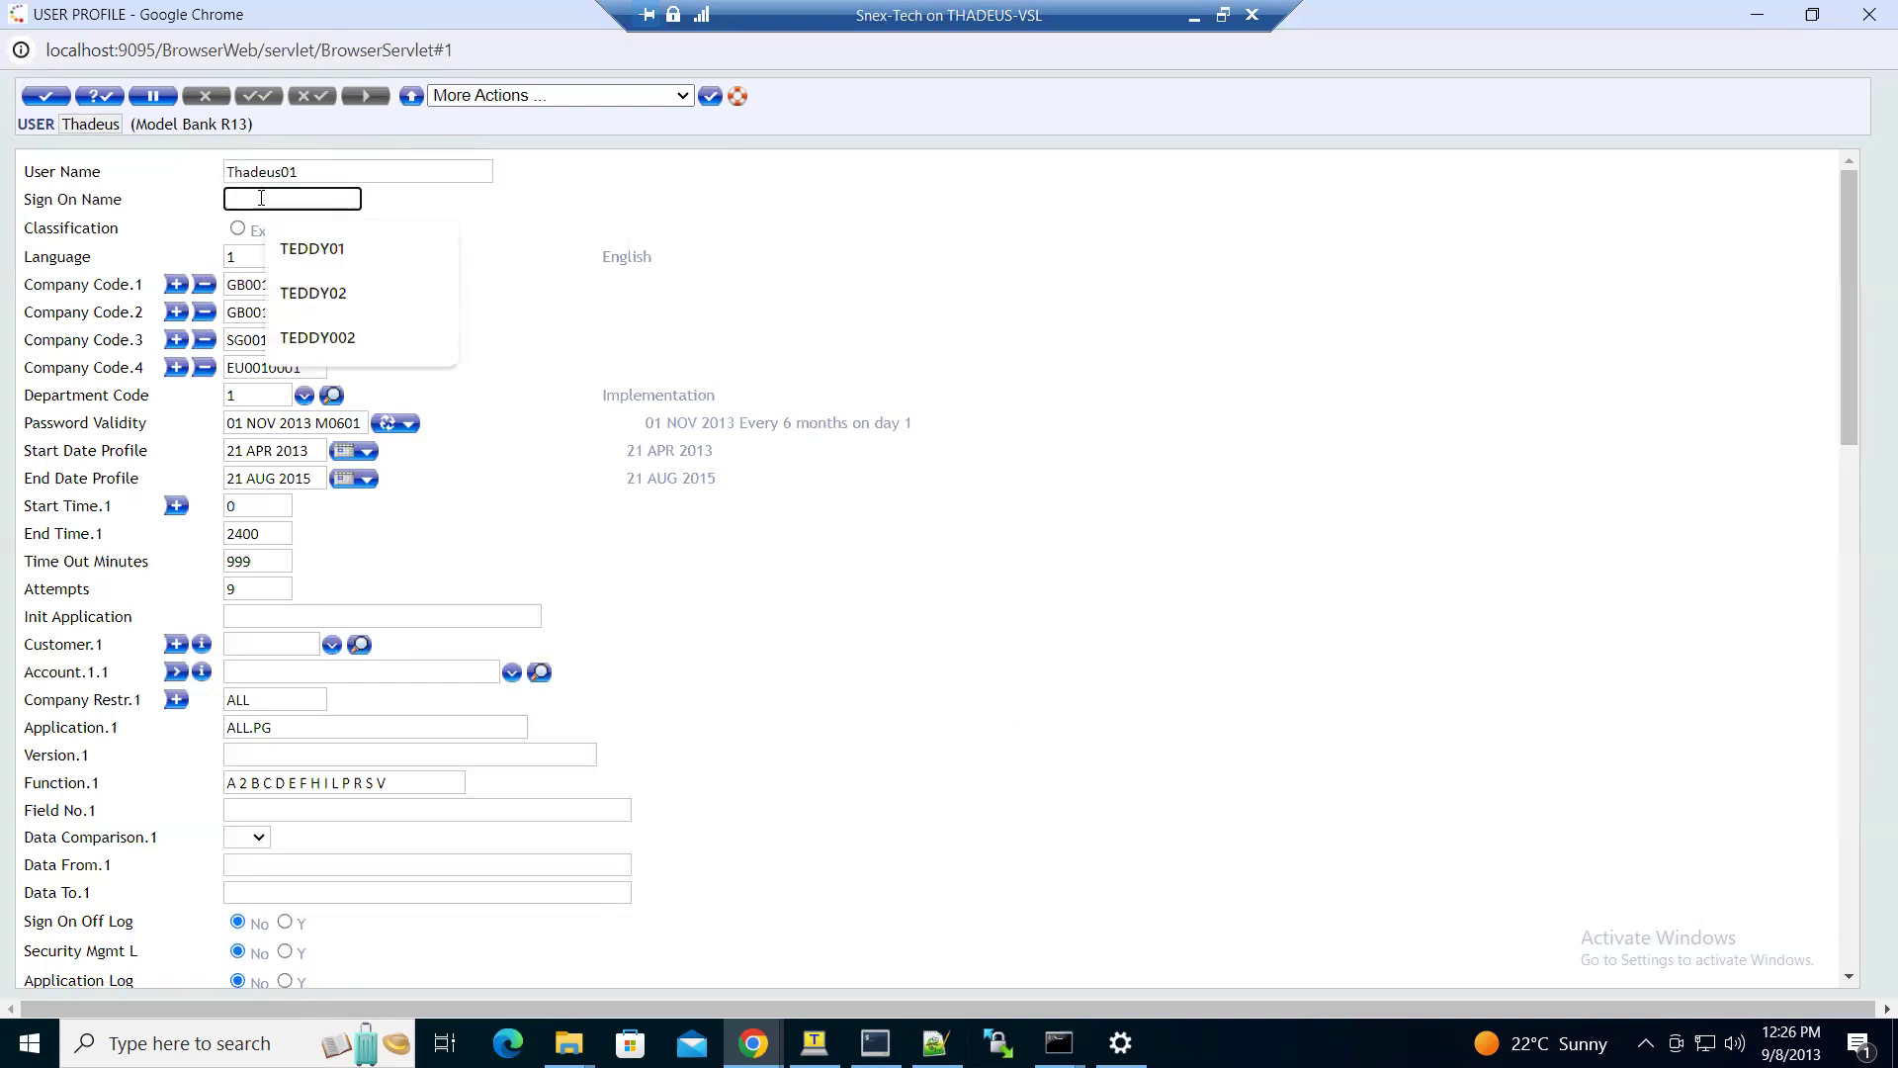
{"action": "key", "text": "Caps_Lock"}
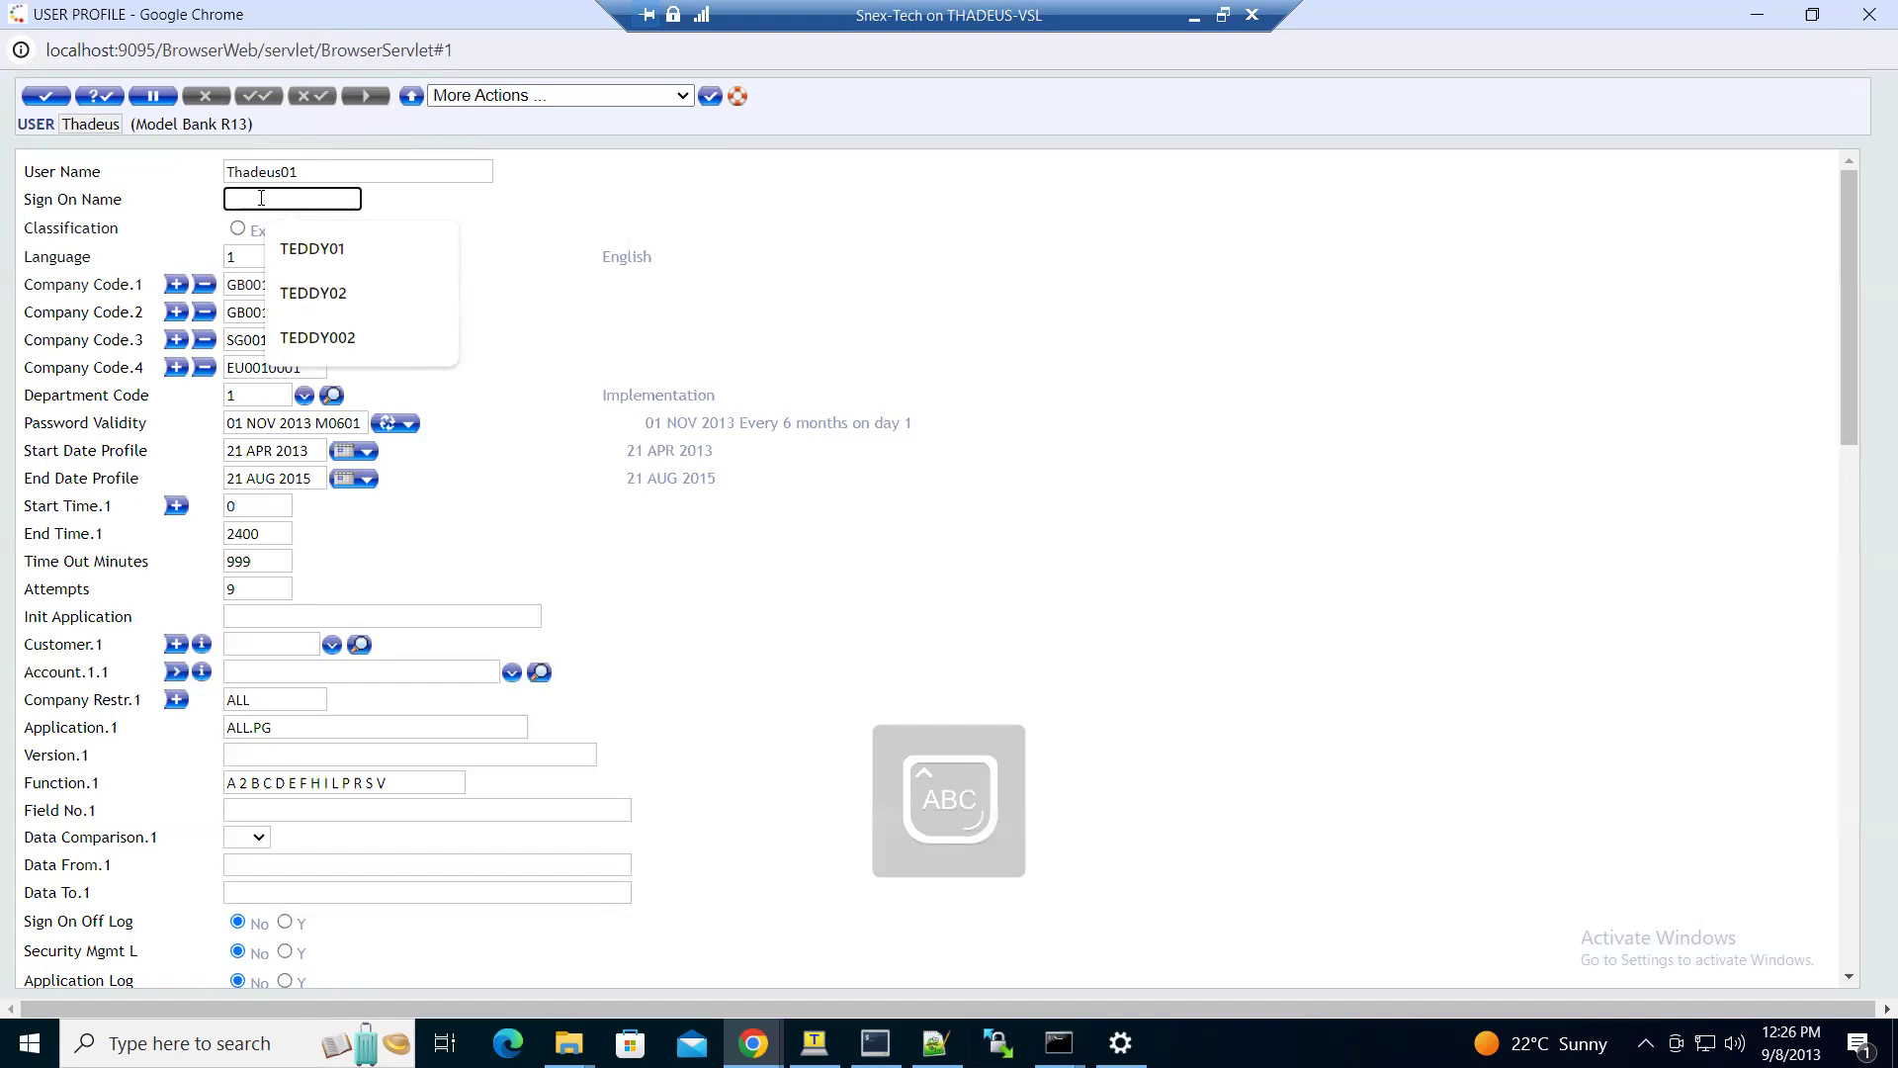
{"action": "type", "text": "T"}
{"action": "key", "text": "Caps_Lock"}
{"action": "type", "text": "hady"}
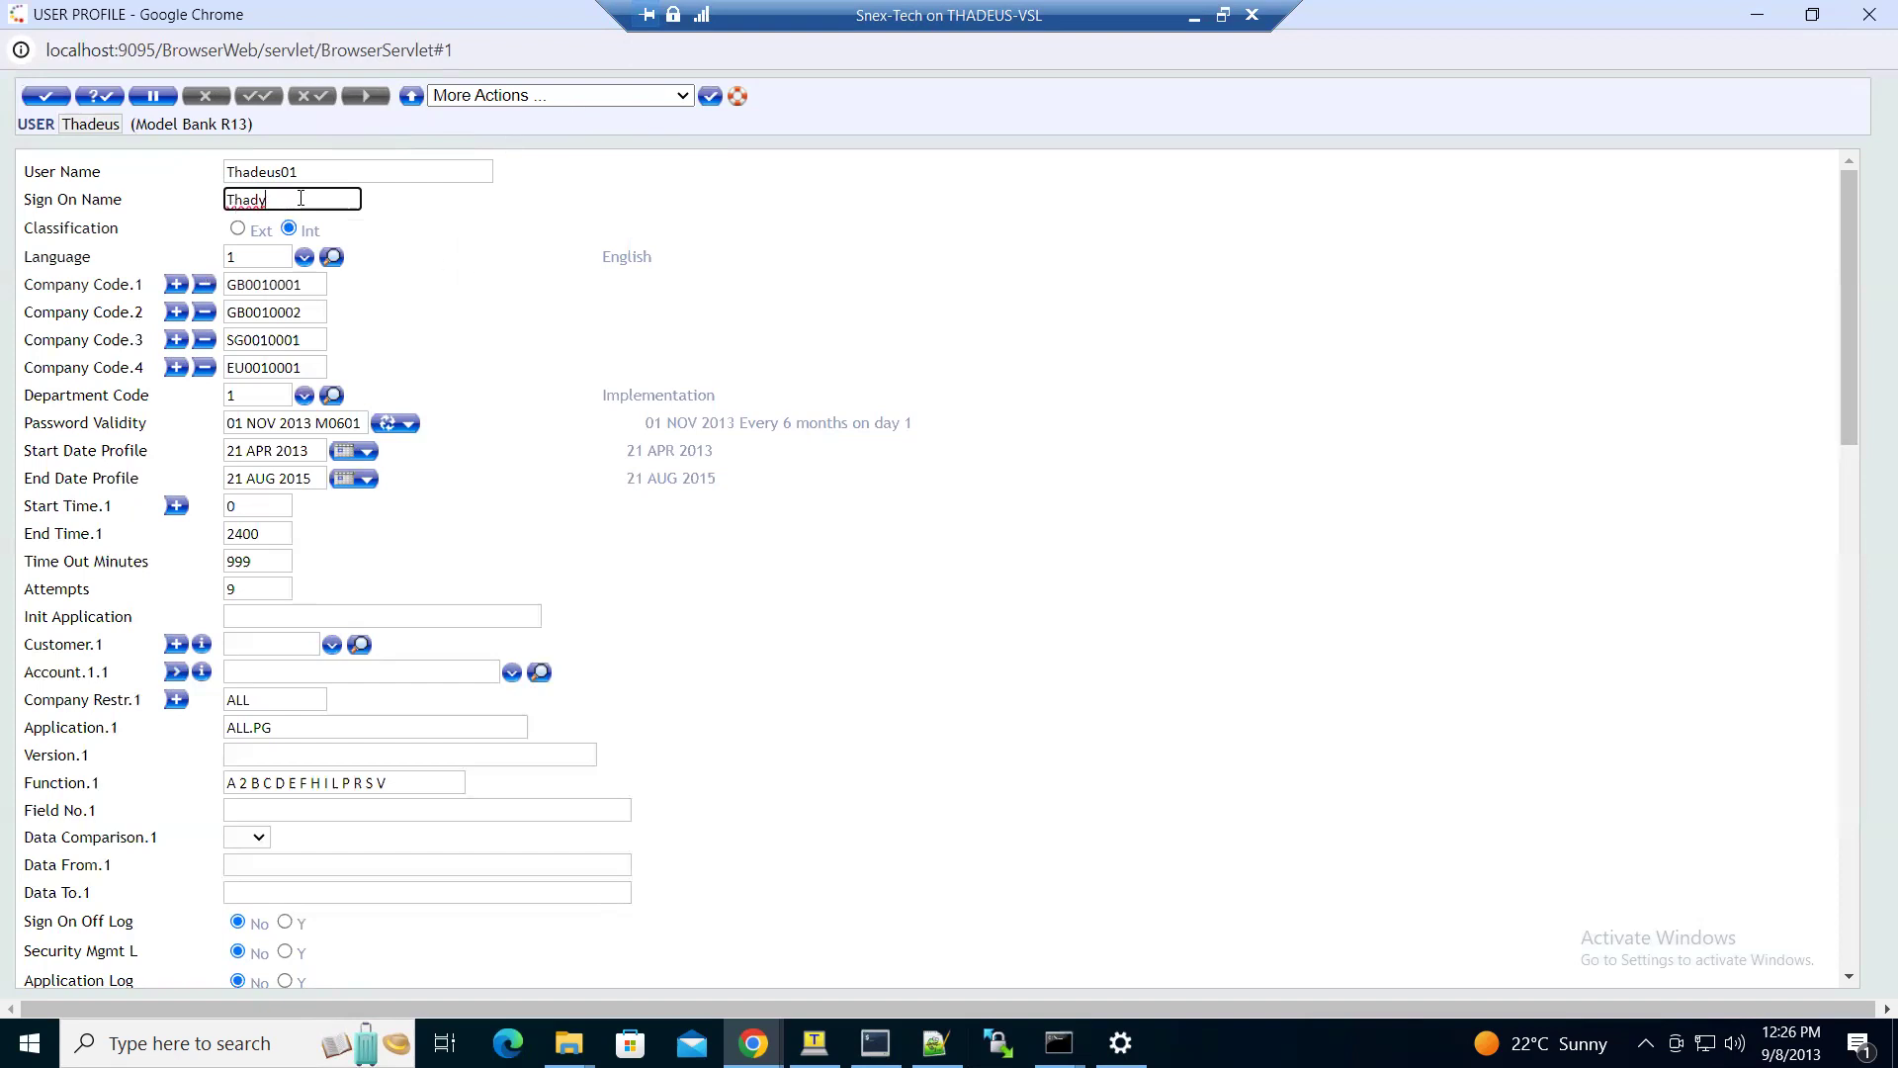
- Validate the record and lengthen the sign-on name after the too-few-characters error
{"action": "left_click", "coordinate": [99, 97]}
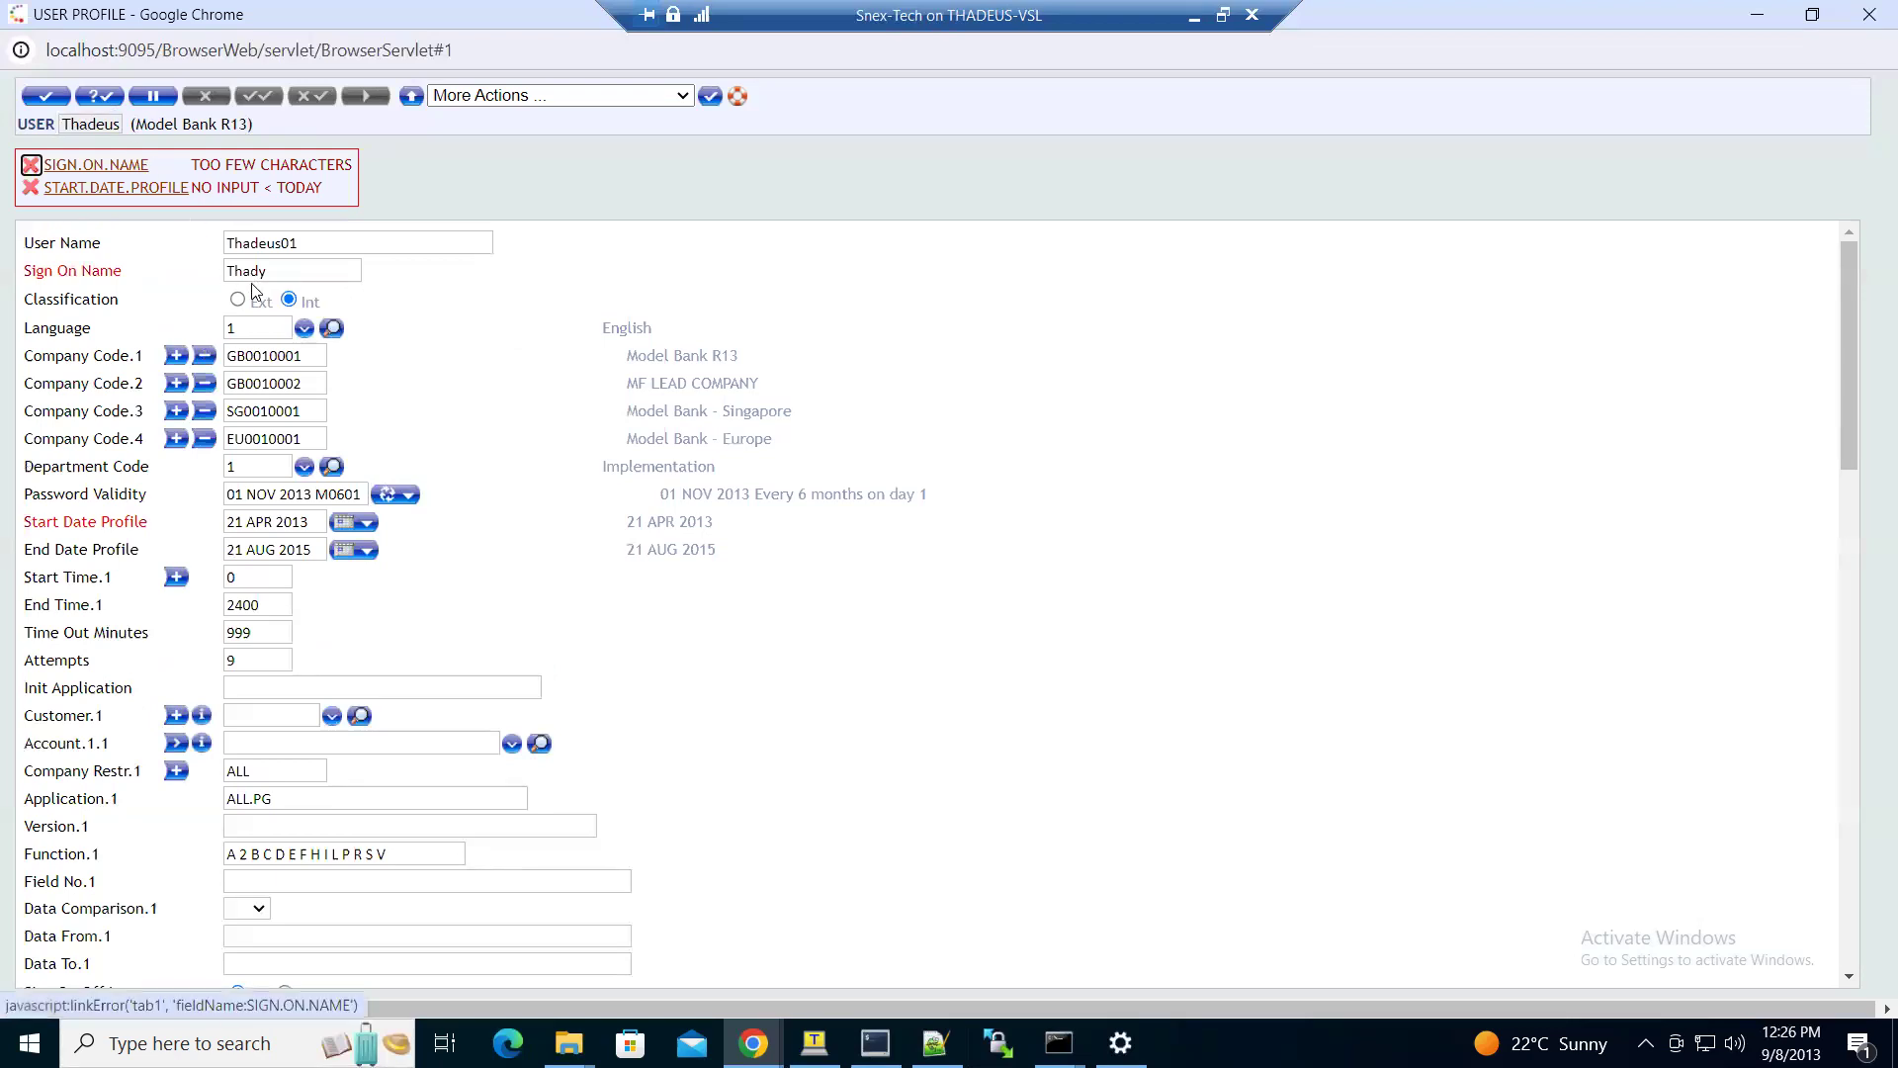
{"action": "left_click", "coordinate": [271, 269]}
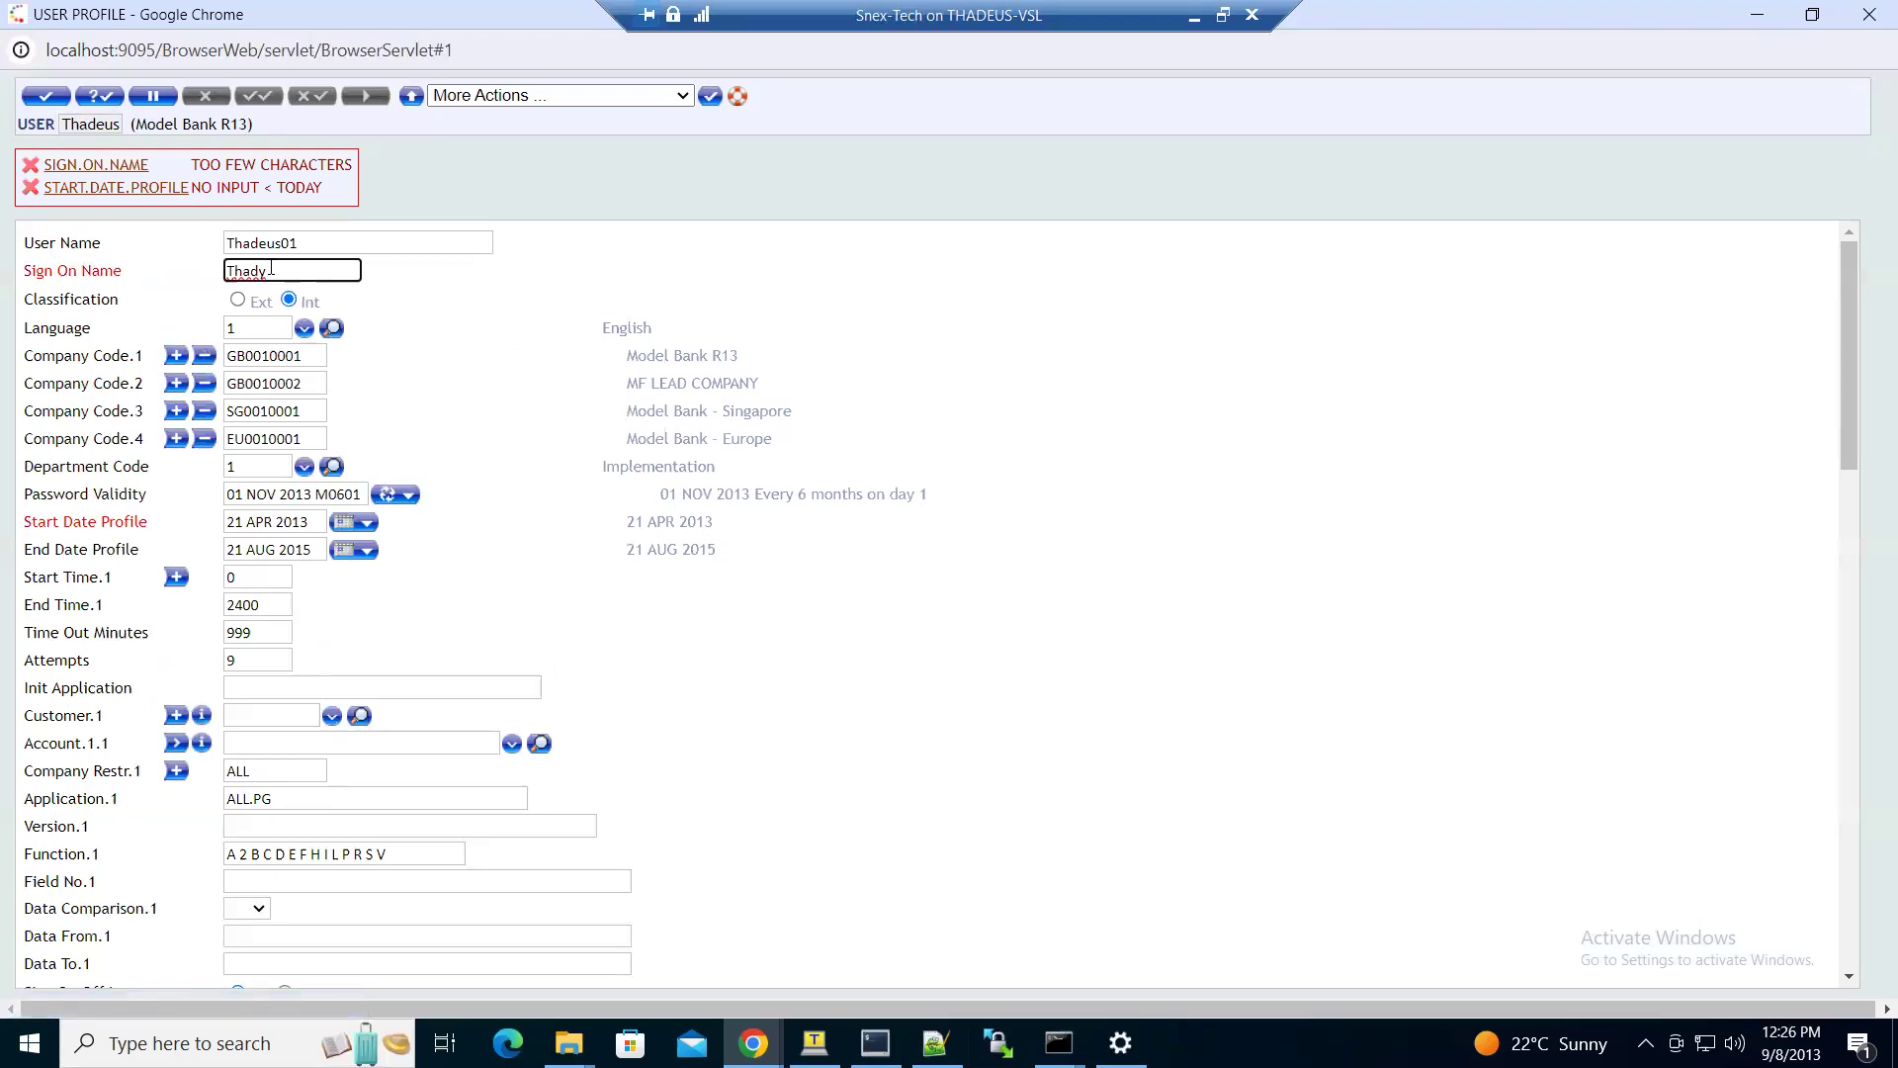
{"action": "key", "text": "BackSpace"}
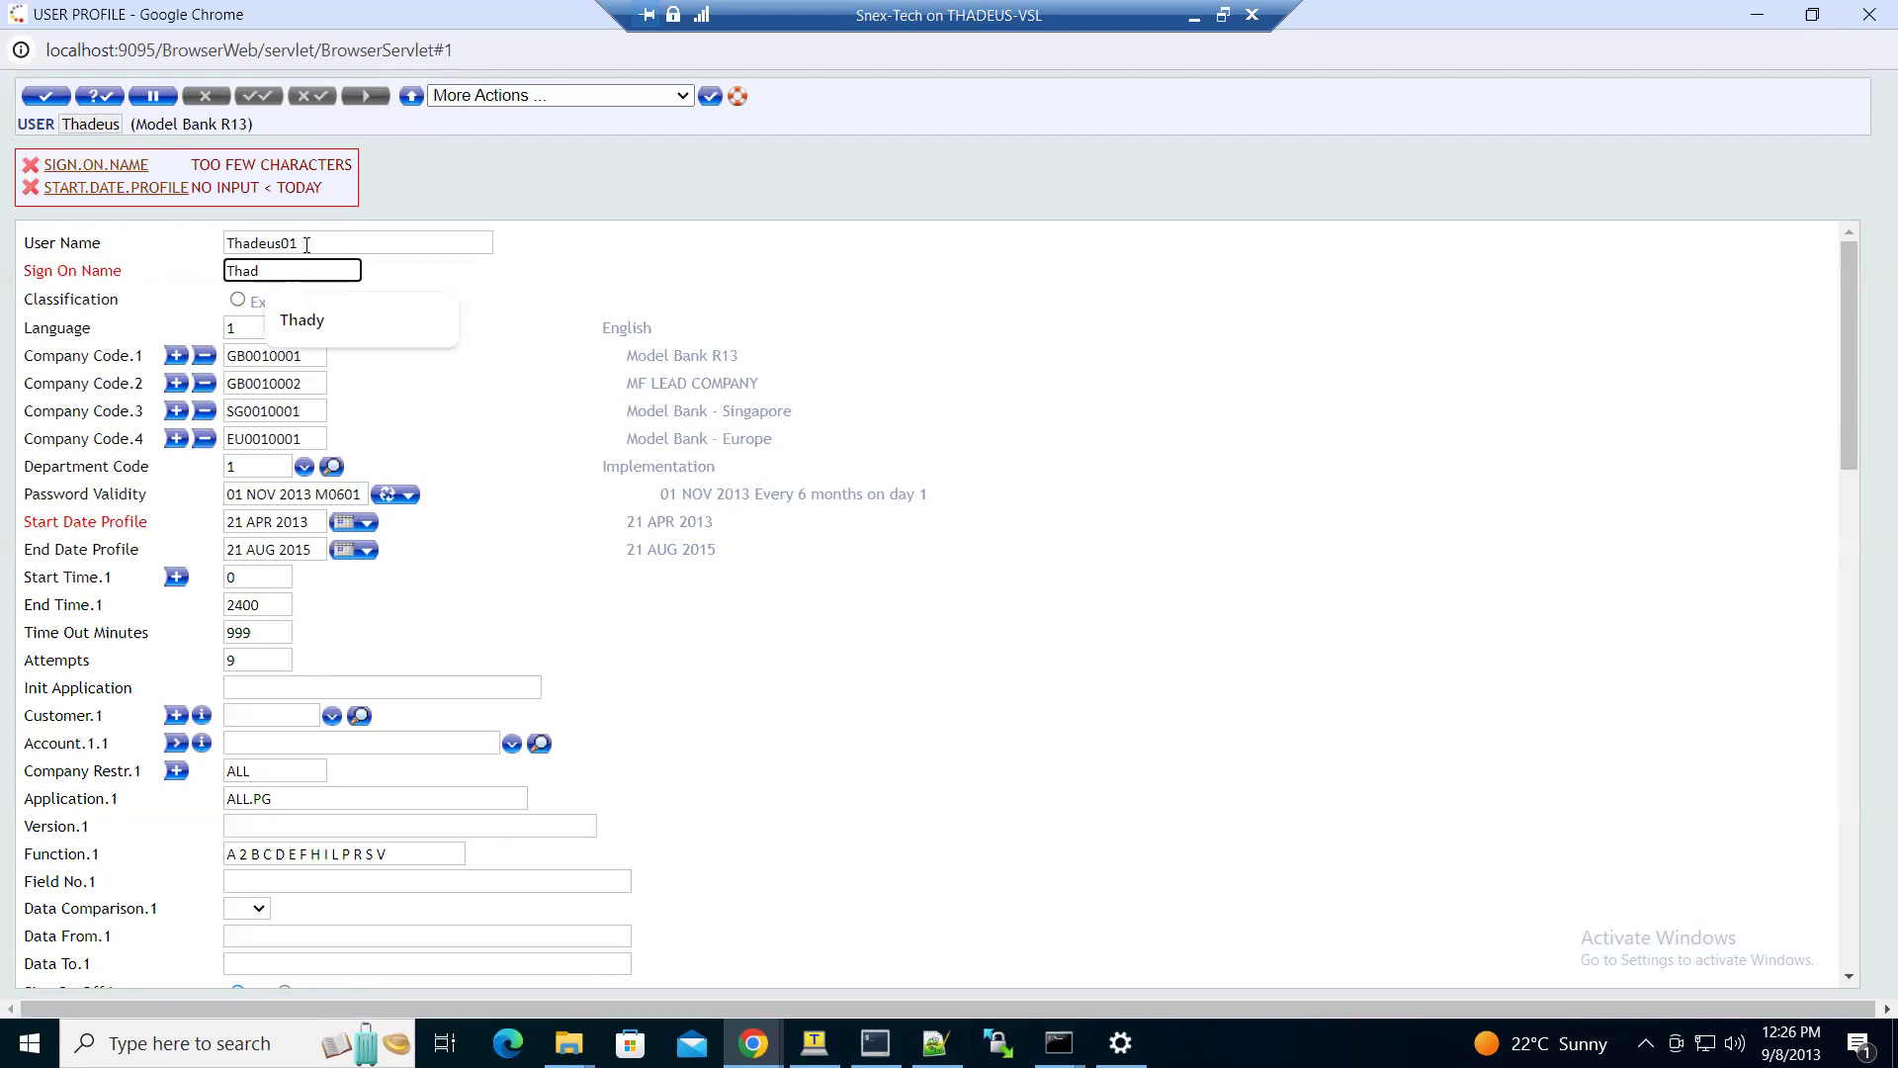
{"action": "type", "text": "eus"}
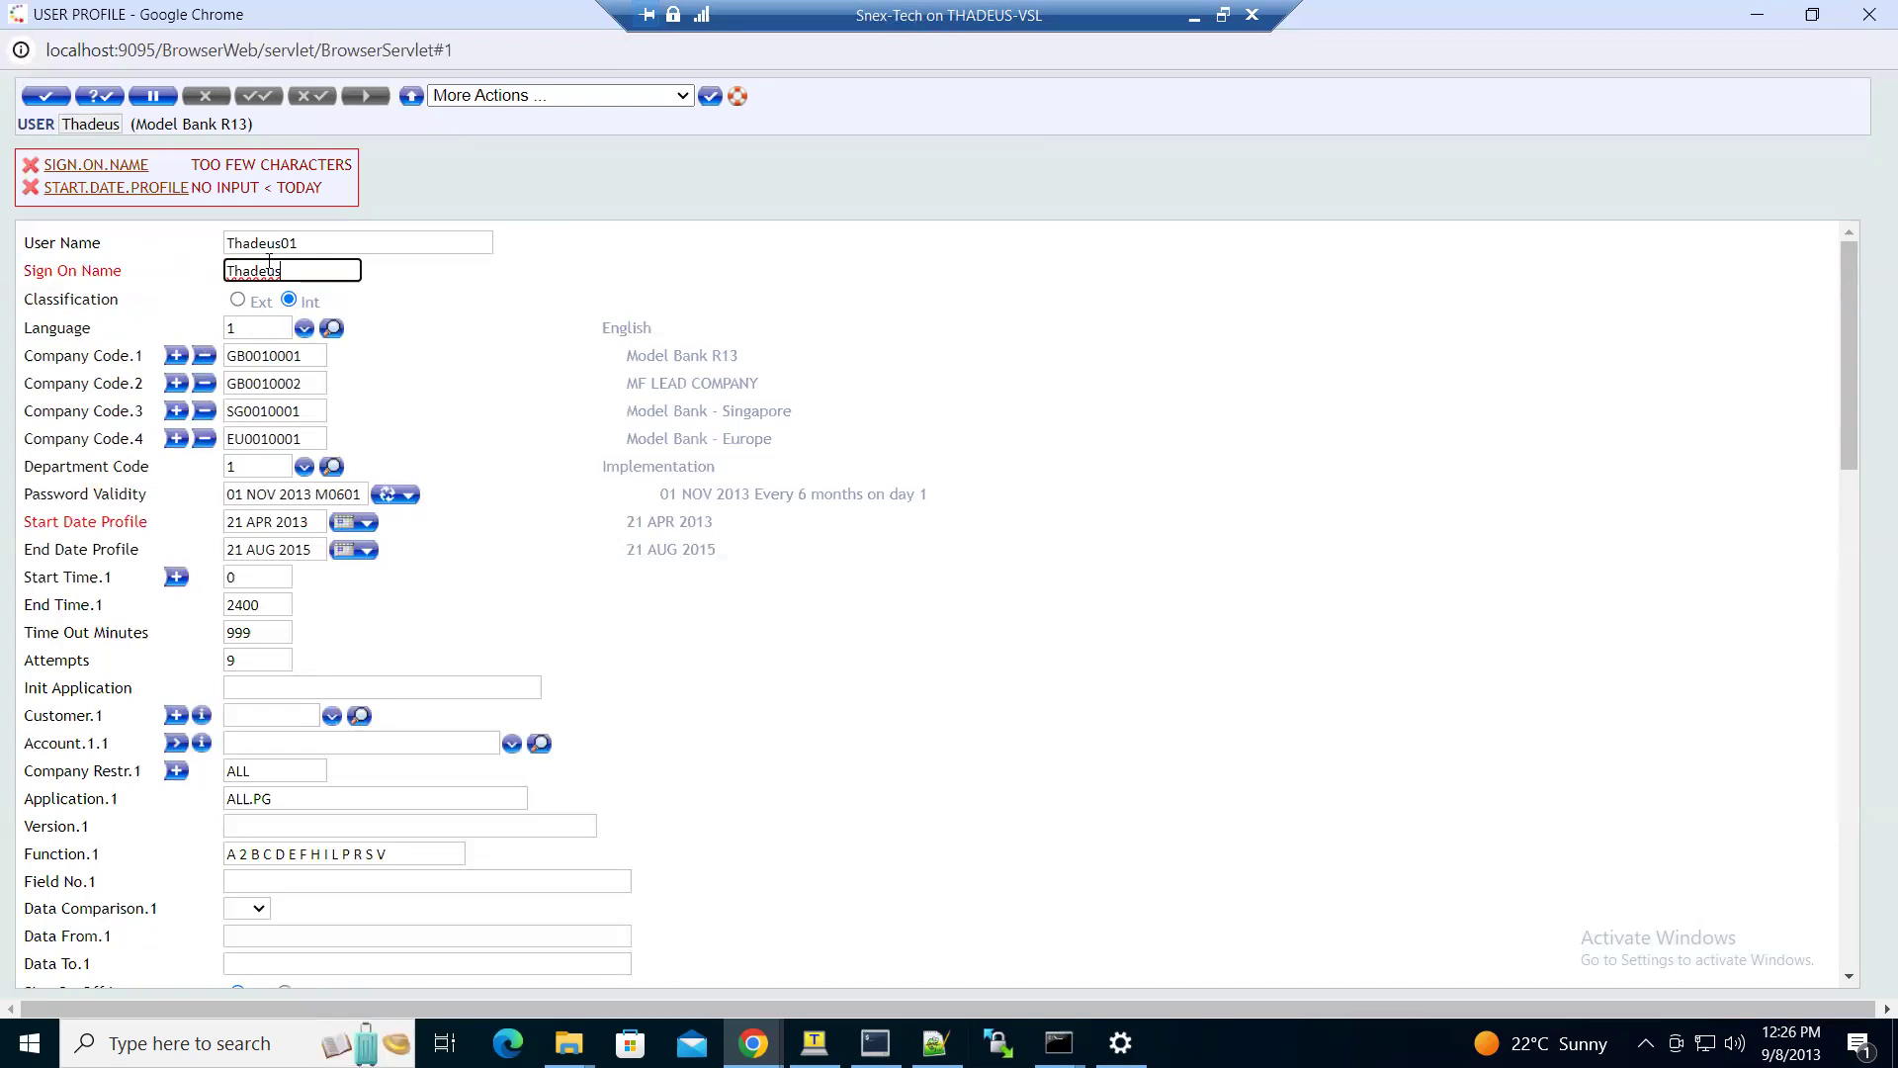
- Remove the 0 from the User Name, append '01' to the Sign On Name, and revalidate
{"action": "left_click", "coordinate": [304, 244]}
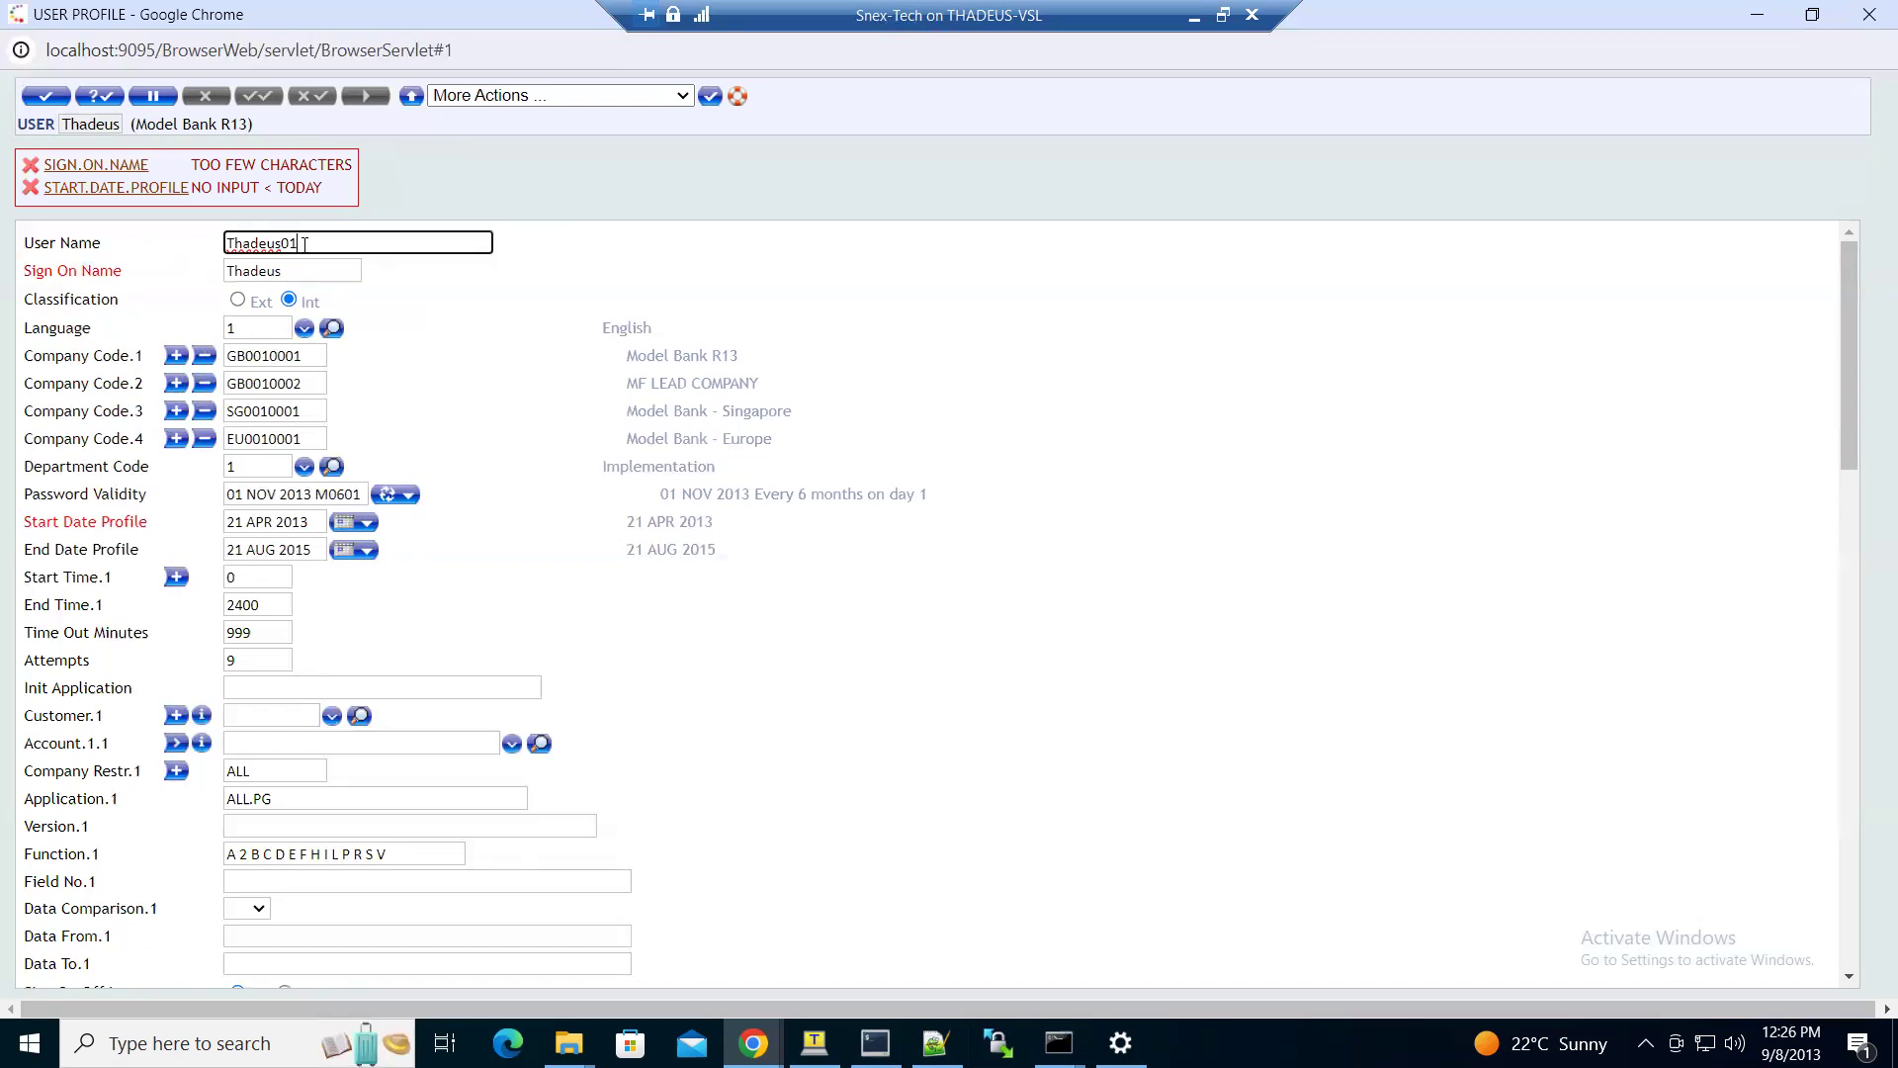
{"action": "left_click", "coordinate": [285, 271]}
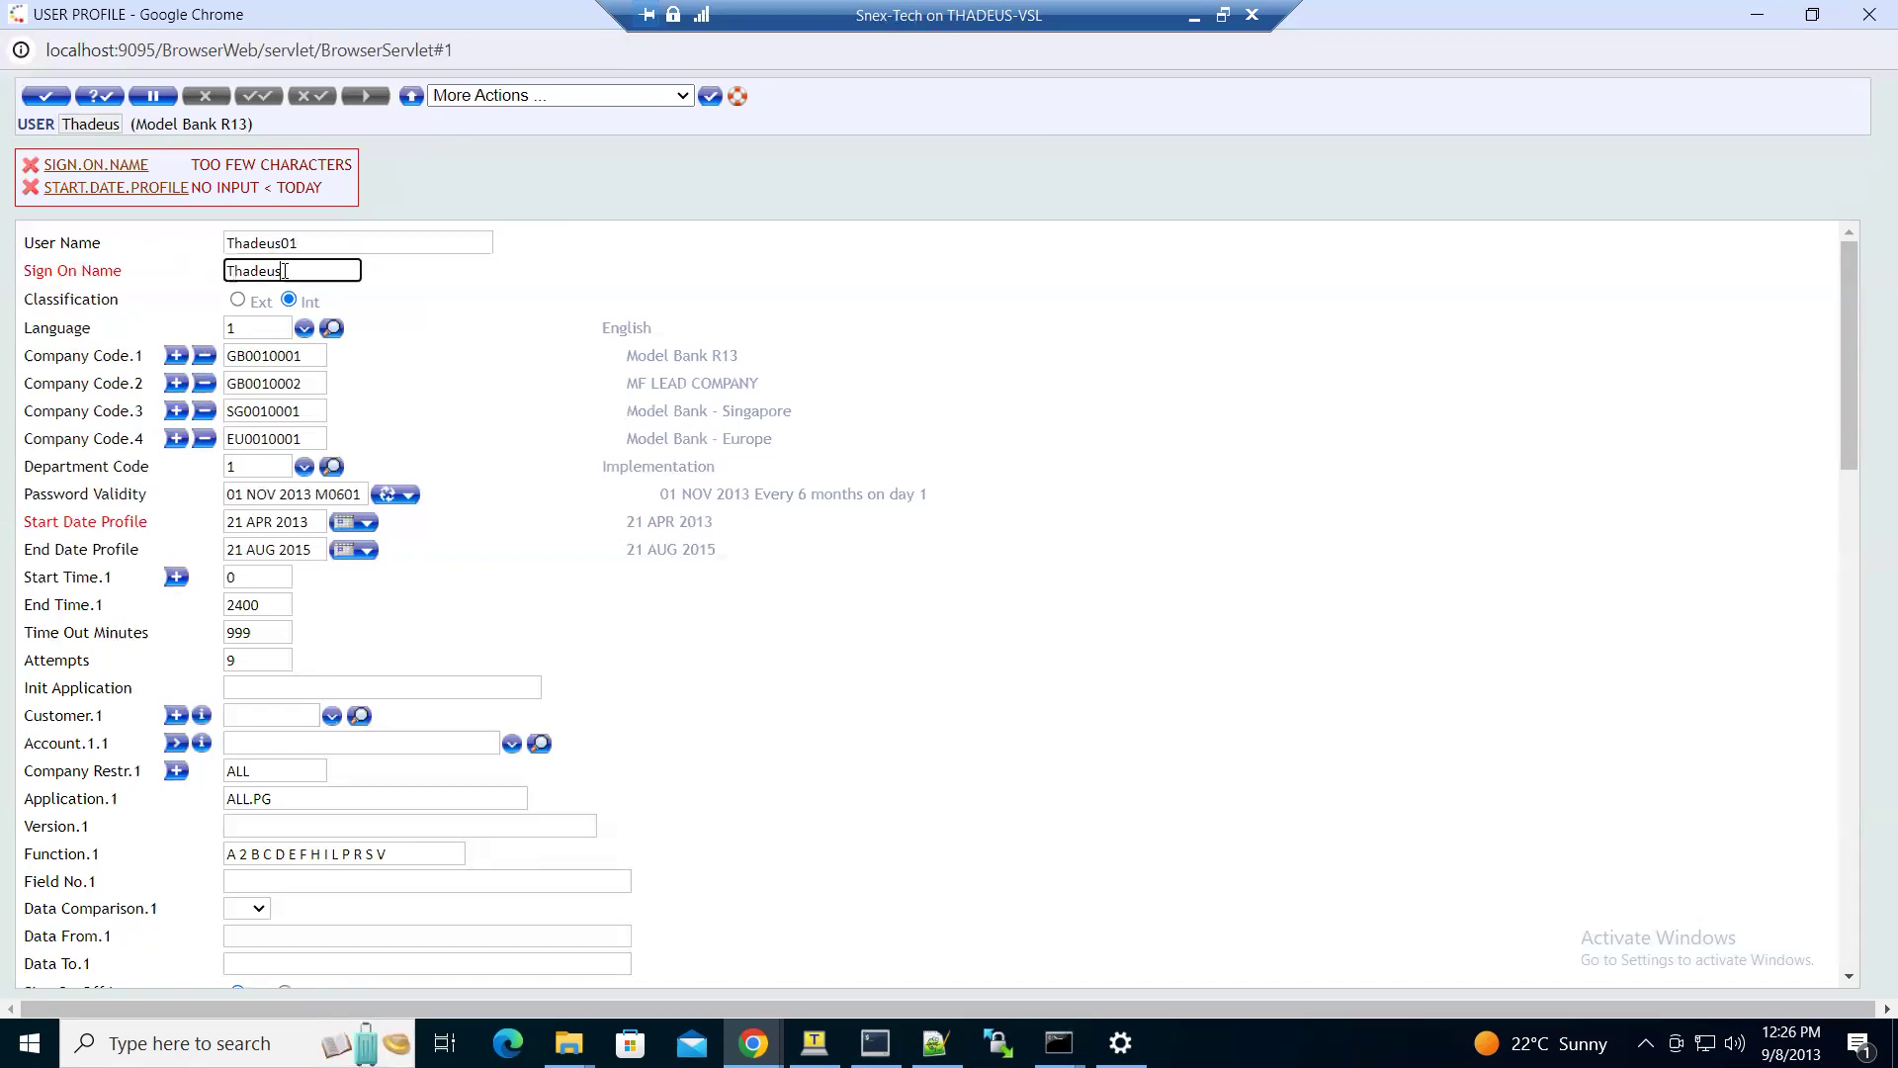
{"action": "left_click", "coordinate": [287, 243]}
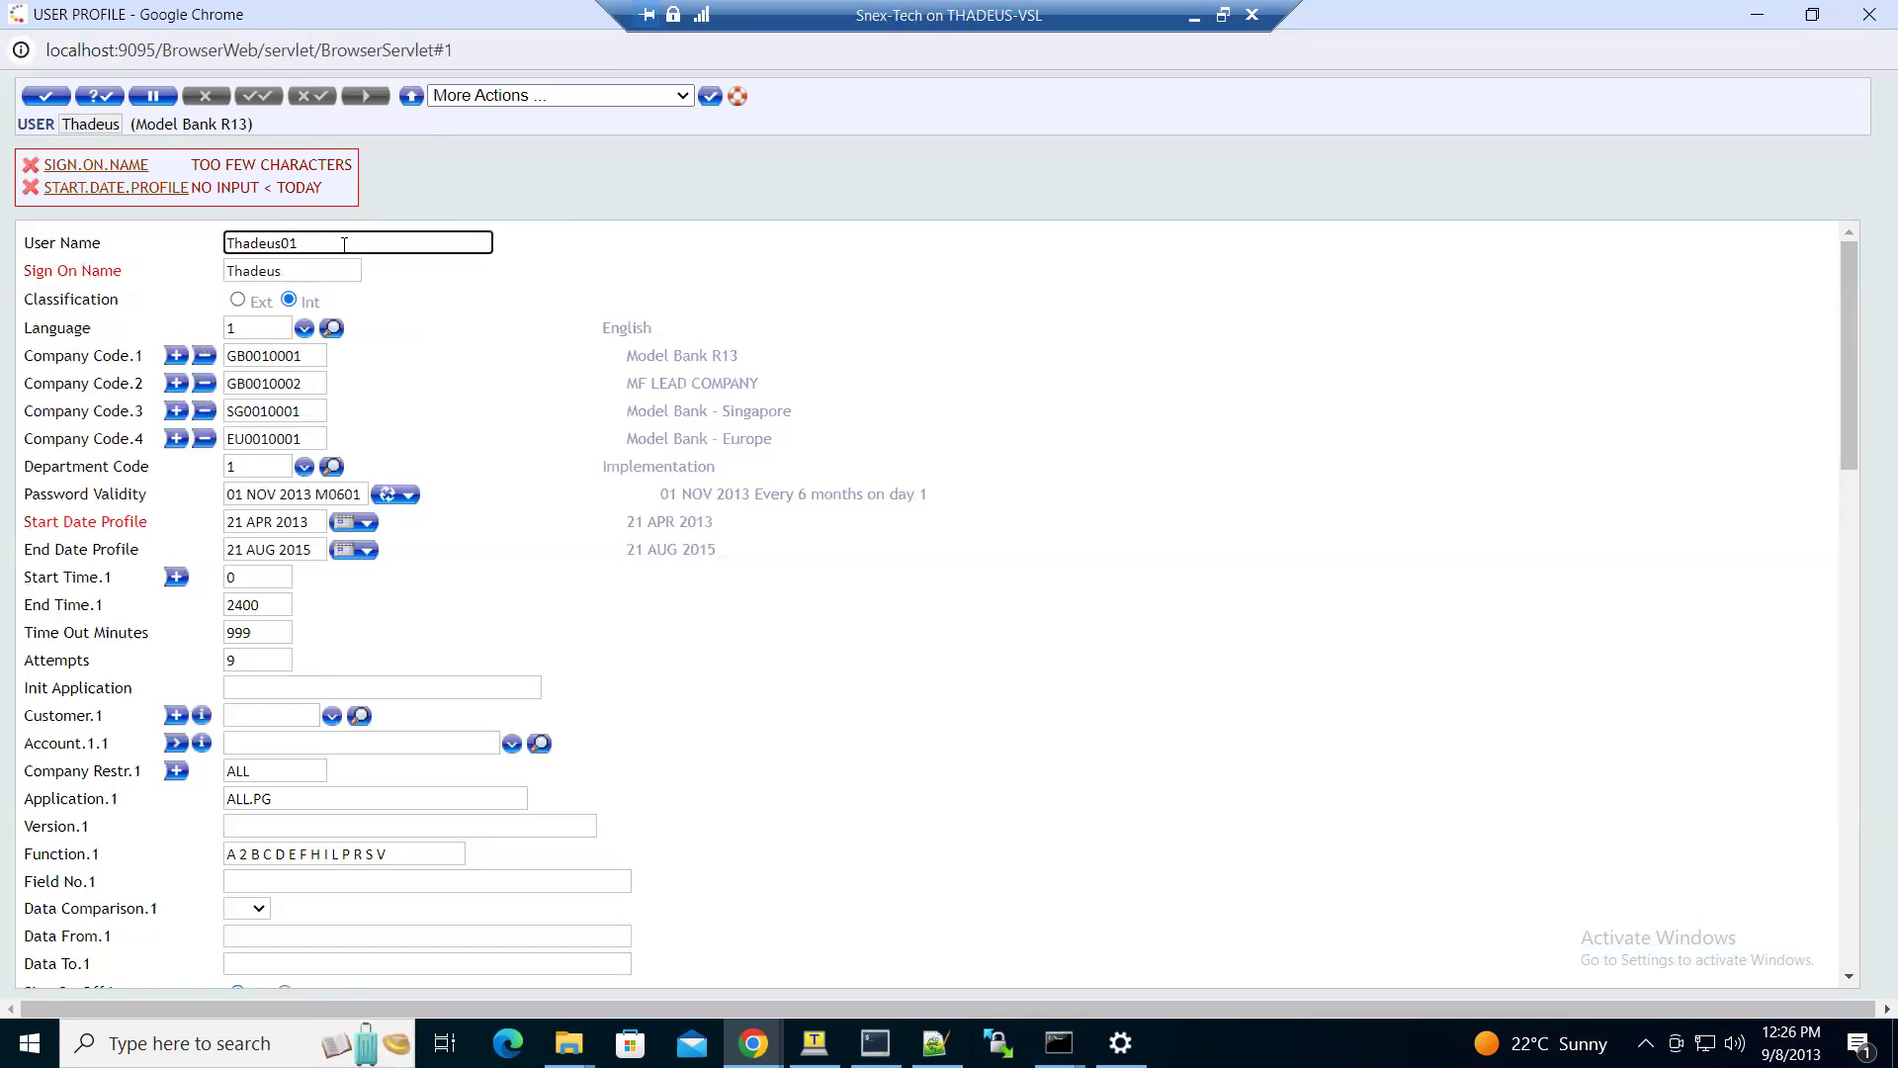
{"action": "key", "text": "BackSpace"}
{"action": "left_click", "coordinate": [299, 271]}
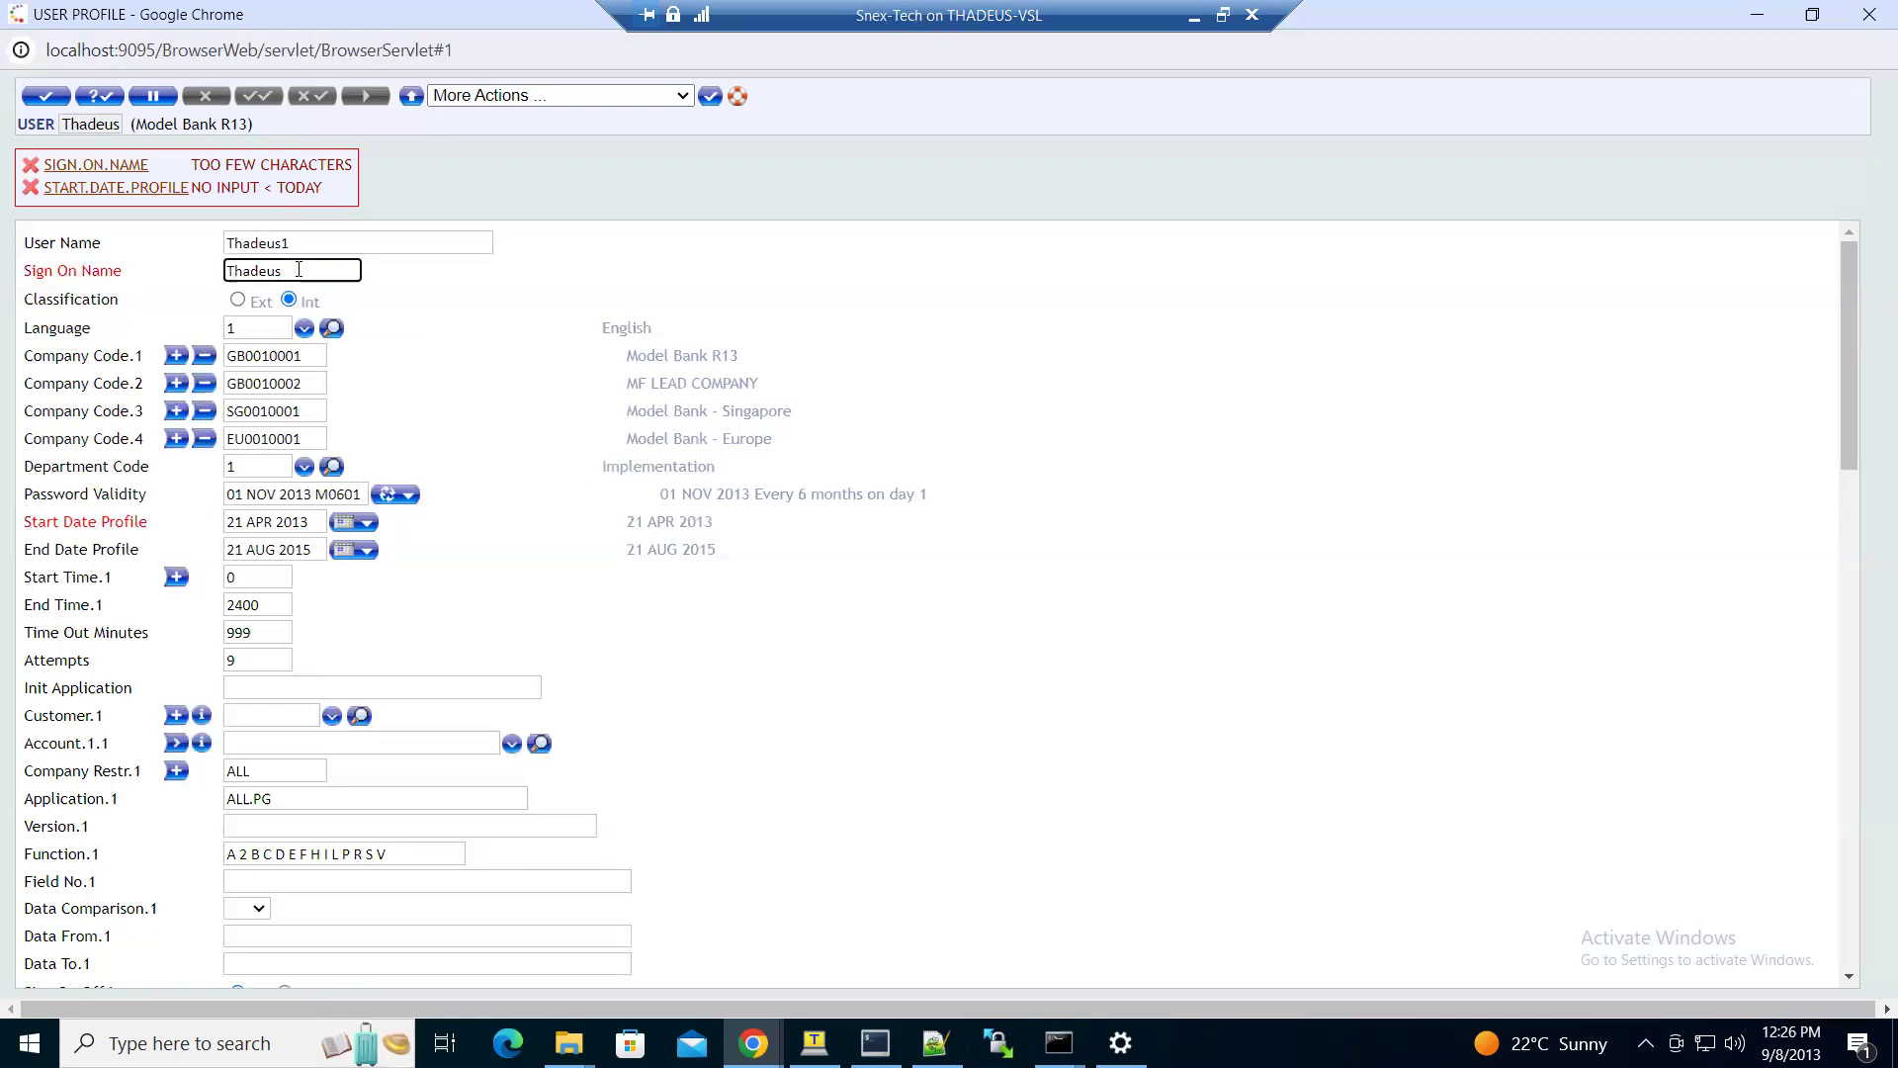
{"action": "type", "text": "01"}
{"action": "left_click", "coordinate": [99, 99]}
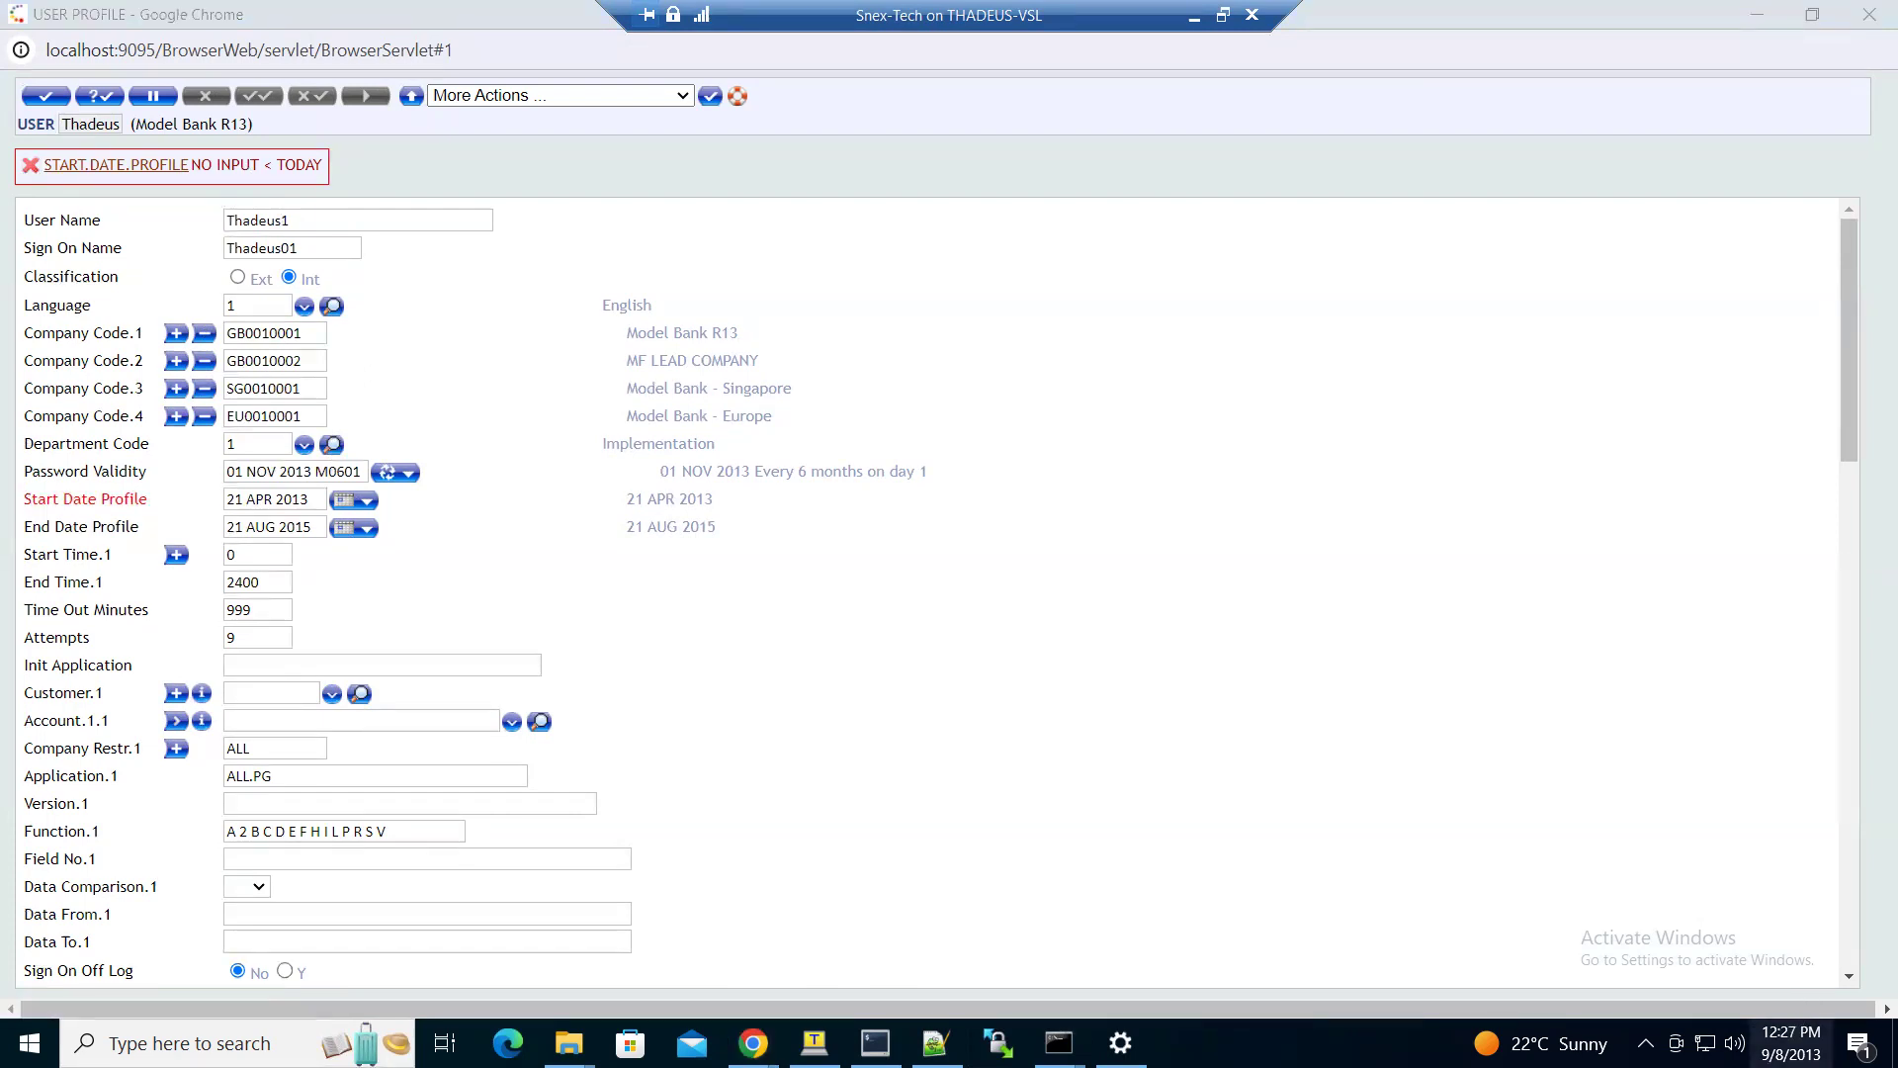
- Open the calendar picker for the Start Date Profile field
{"action": "left_click", "coordinate": [343, 504]}
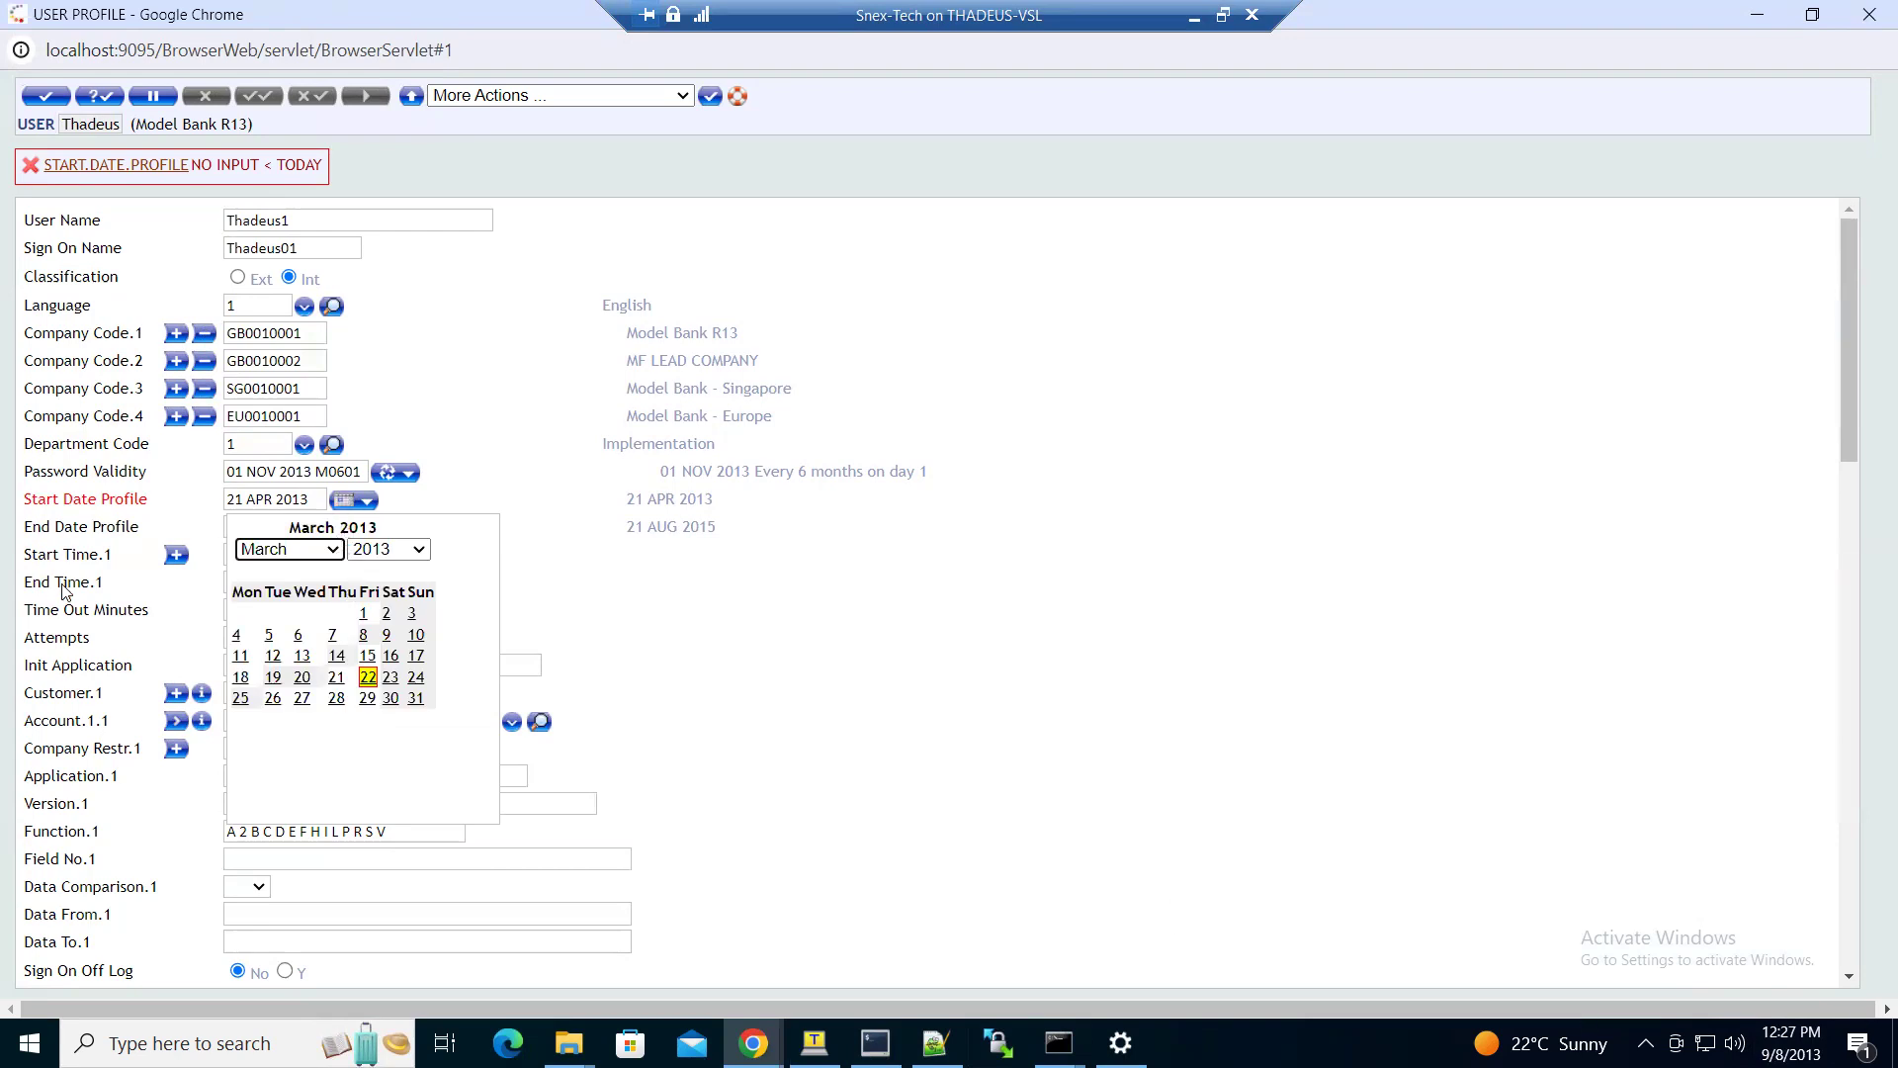
- Set Start Date Profile to 08 SEP 2013 and revalidate the record
{"action": "left_click", "coordinate": [334, 551]}
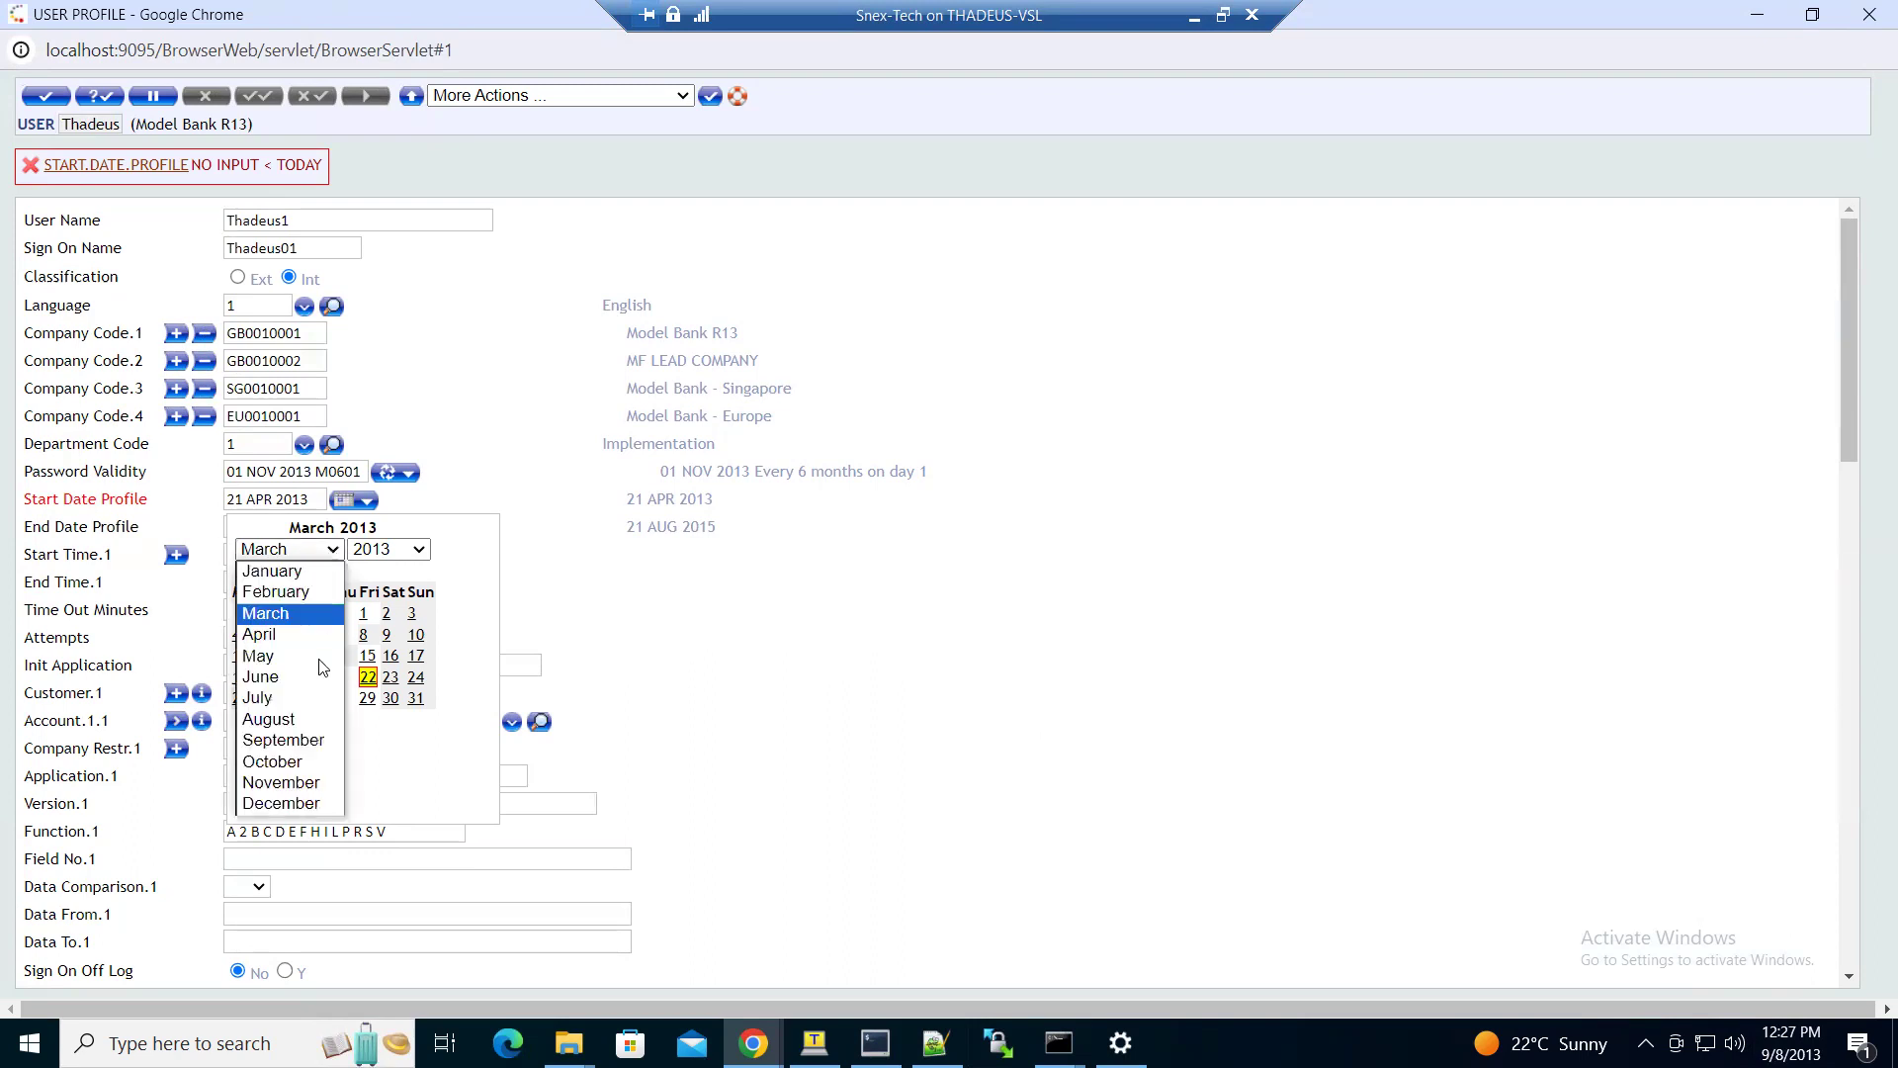
{"action": "left_click", "coordinate": [283, 742]}
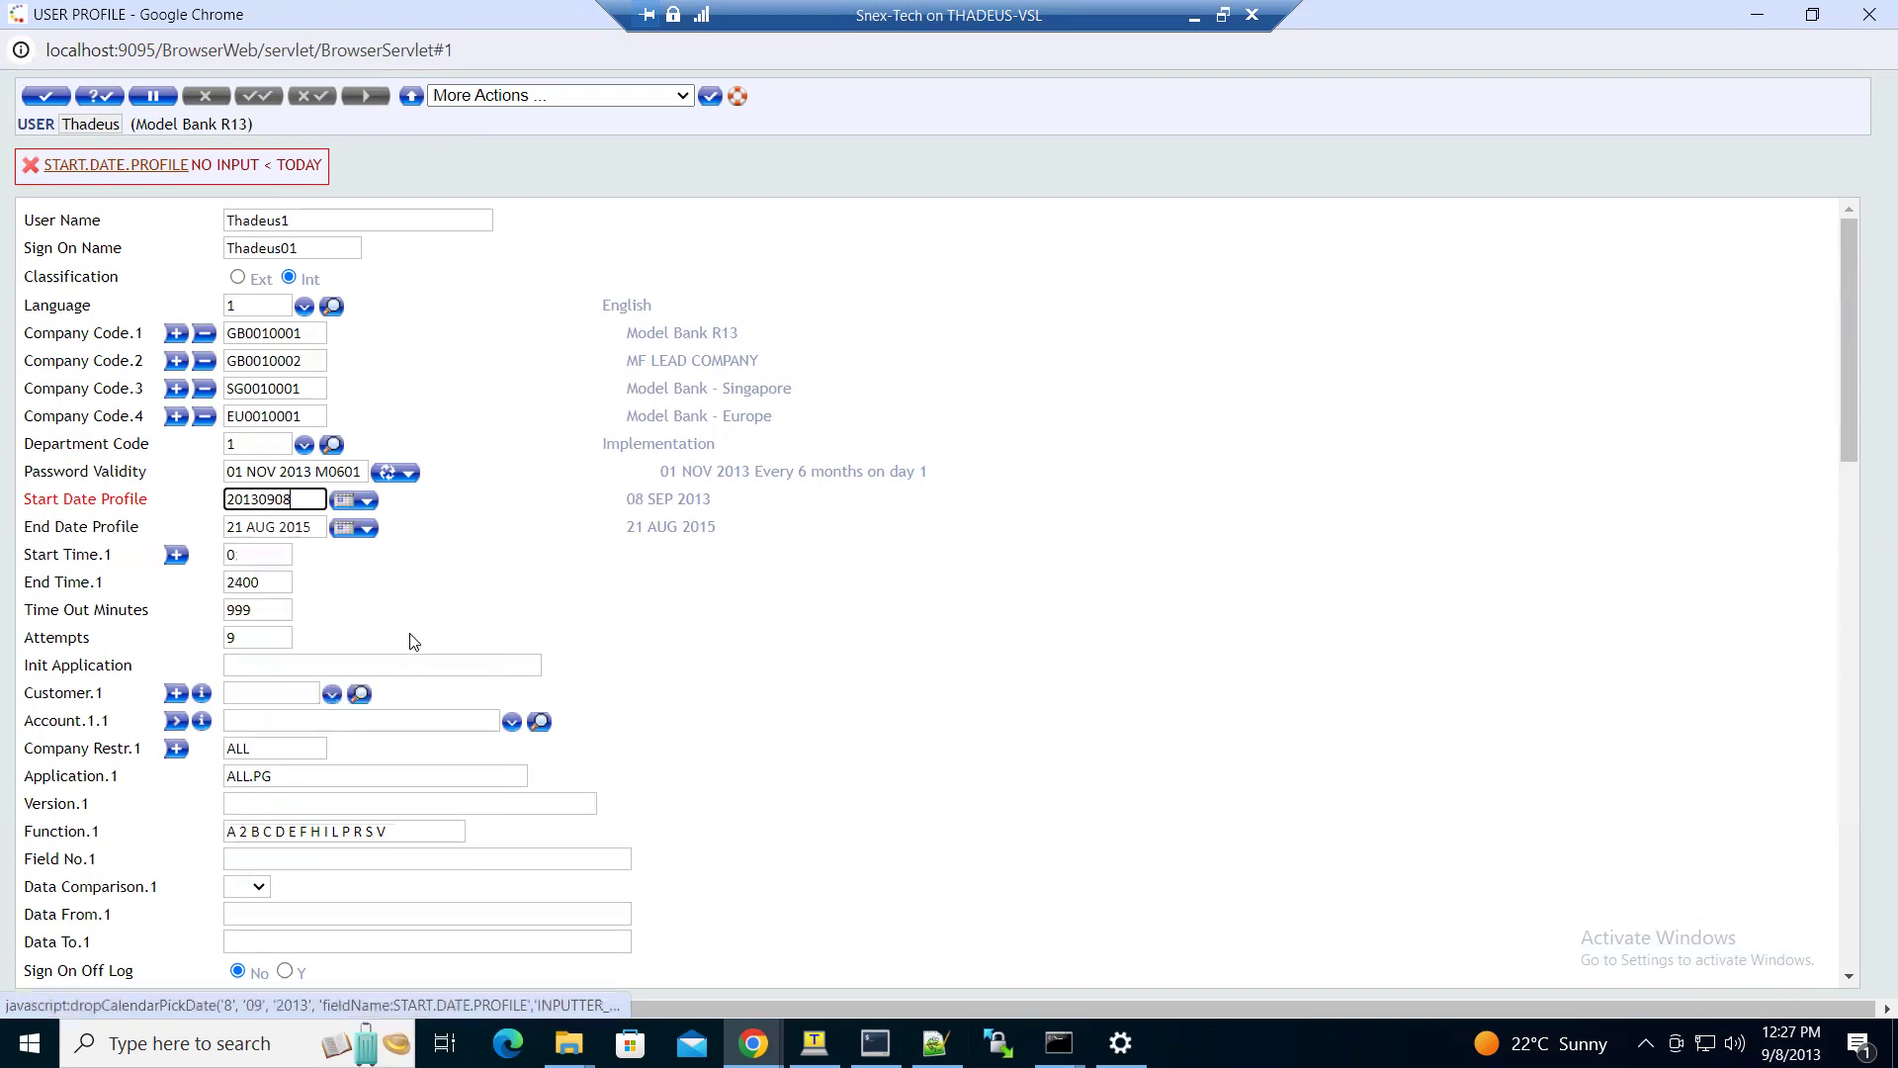
{"action": "left_click", "coordinate": [104, 95]}
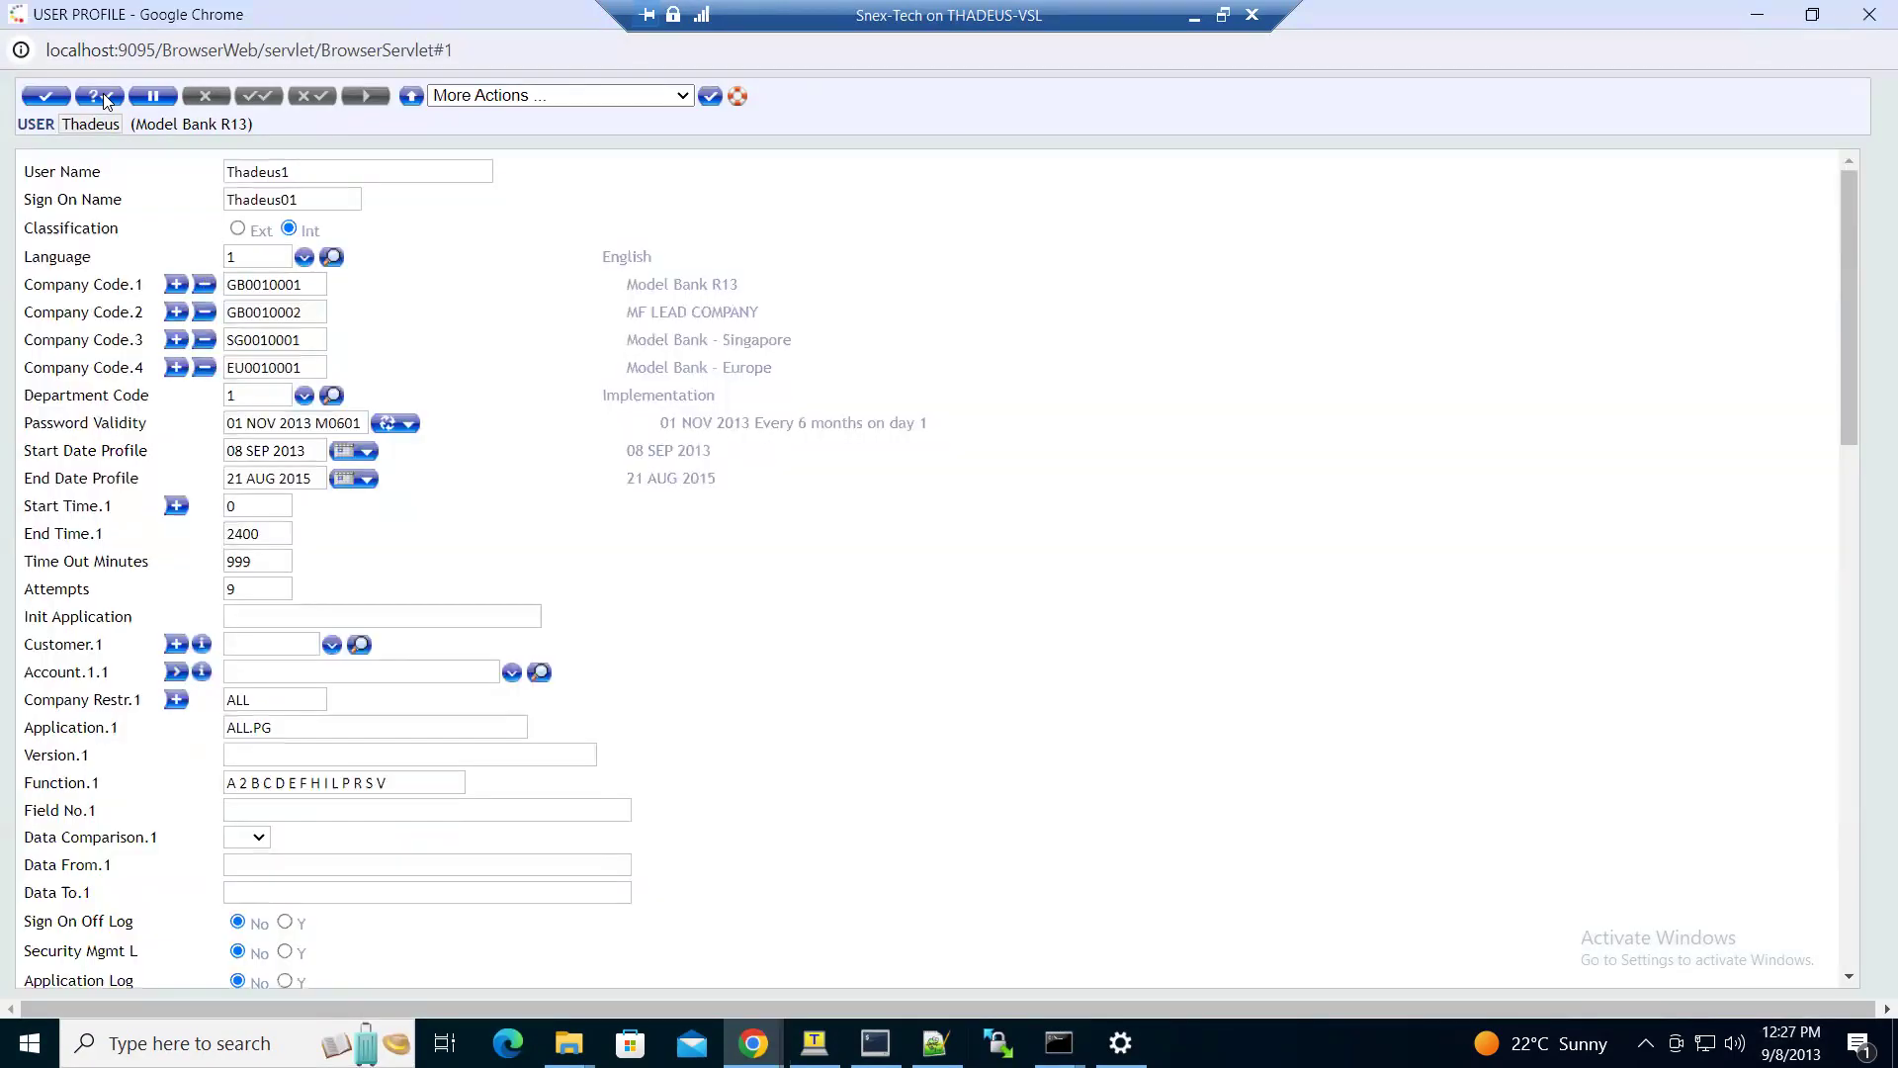
- Commit the new user record and list the unauthorised USER records
{"action": "left_click", "coordinate": [45, 96]}
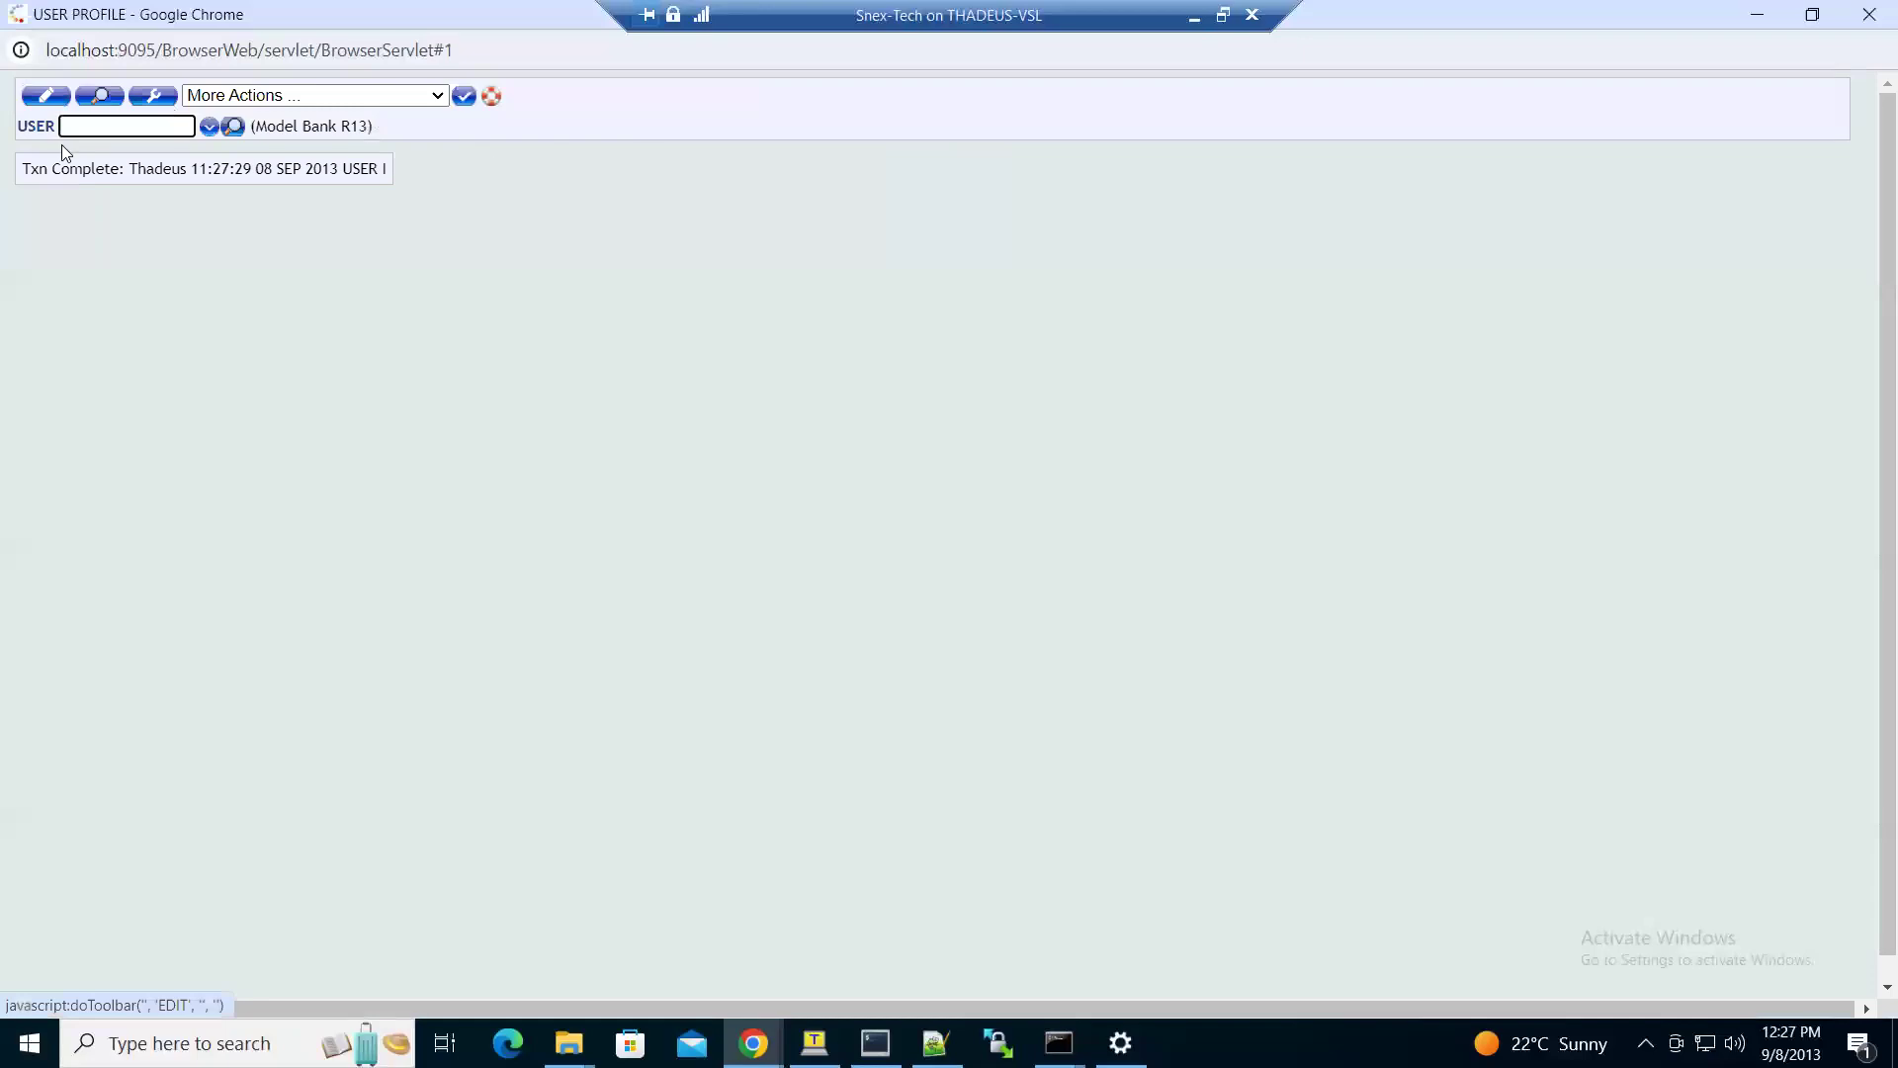
{"action": "double_click", "coordinate": [148, 170]}
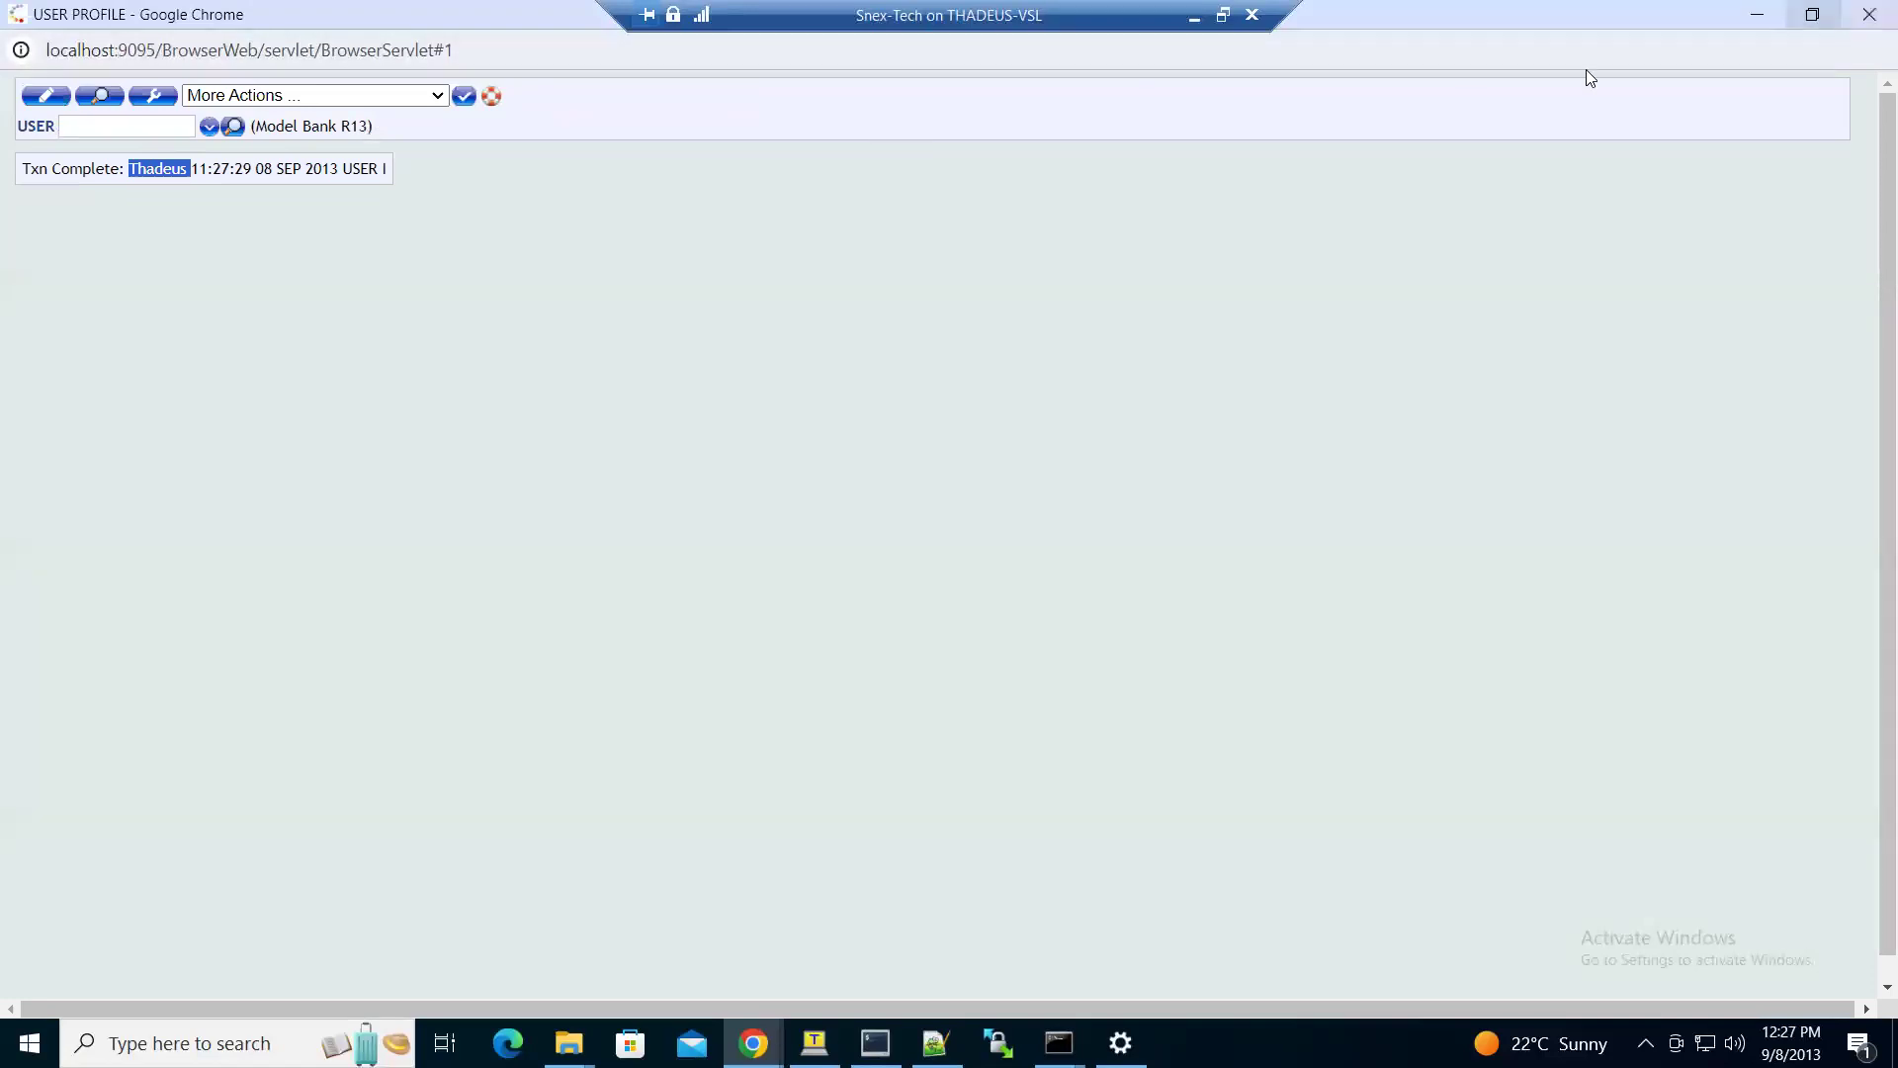
{"action": "left_click", "coordinate": [250, 97]}
{"action": "left_click", "coordinate": [269, 181]}
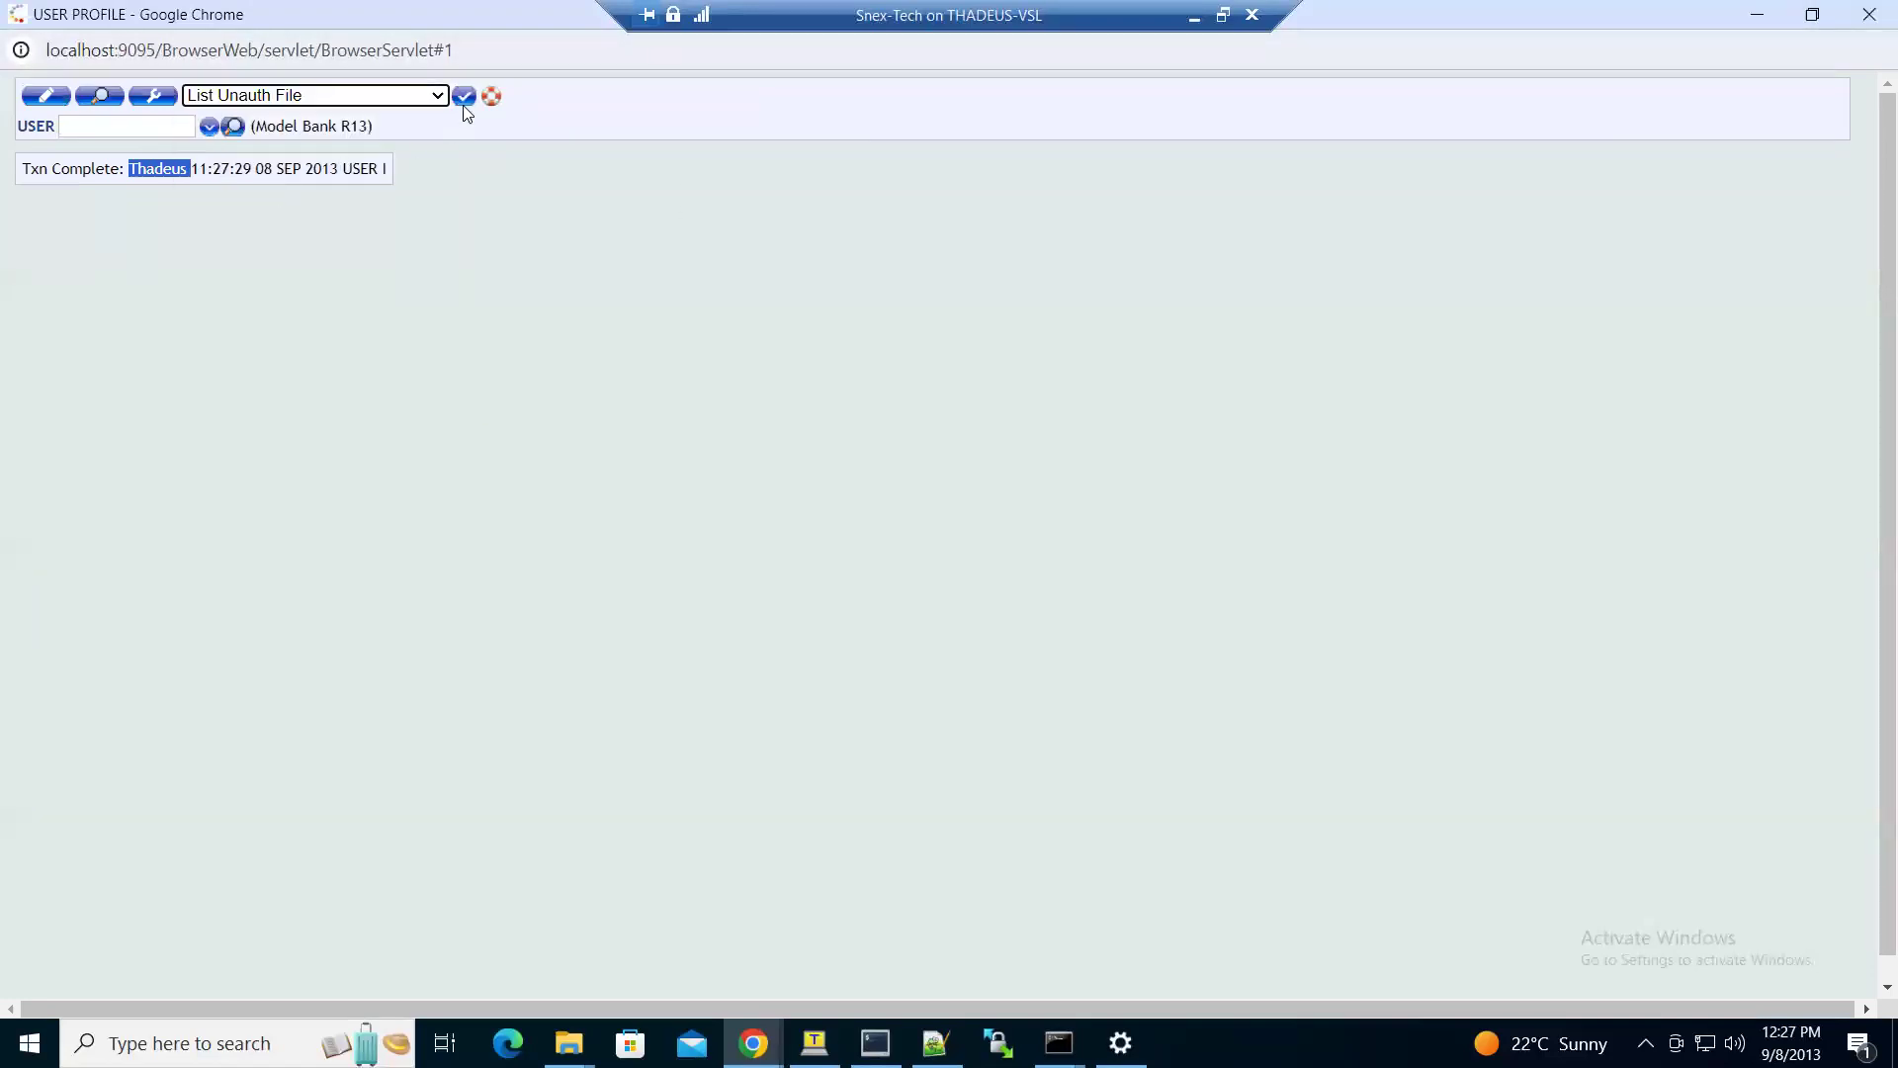
{"action": "left_click", "coordinate": [463, 96]}
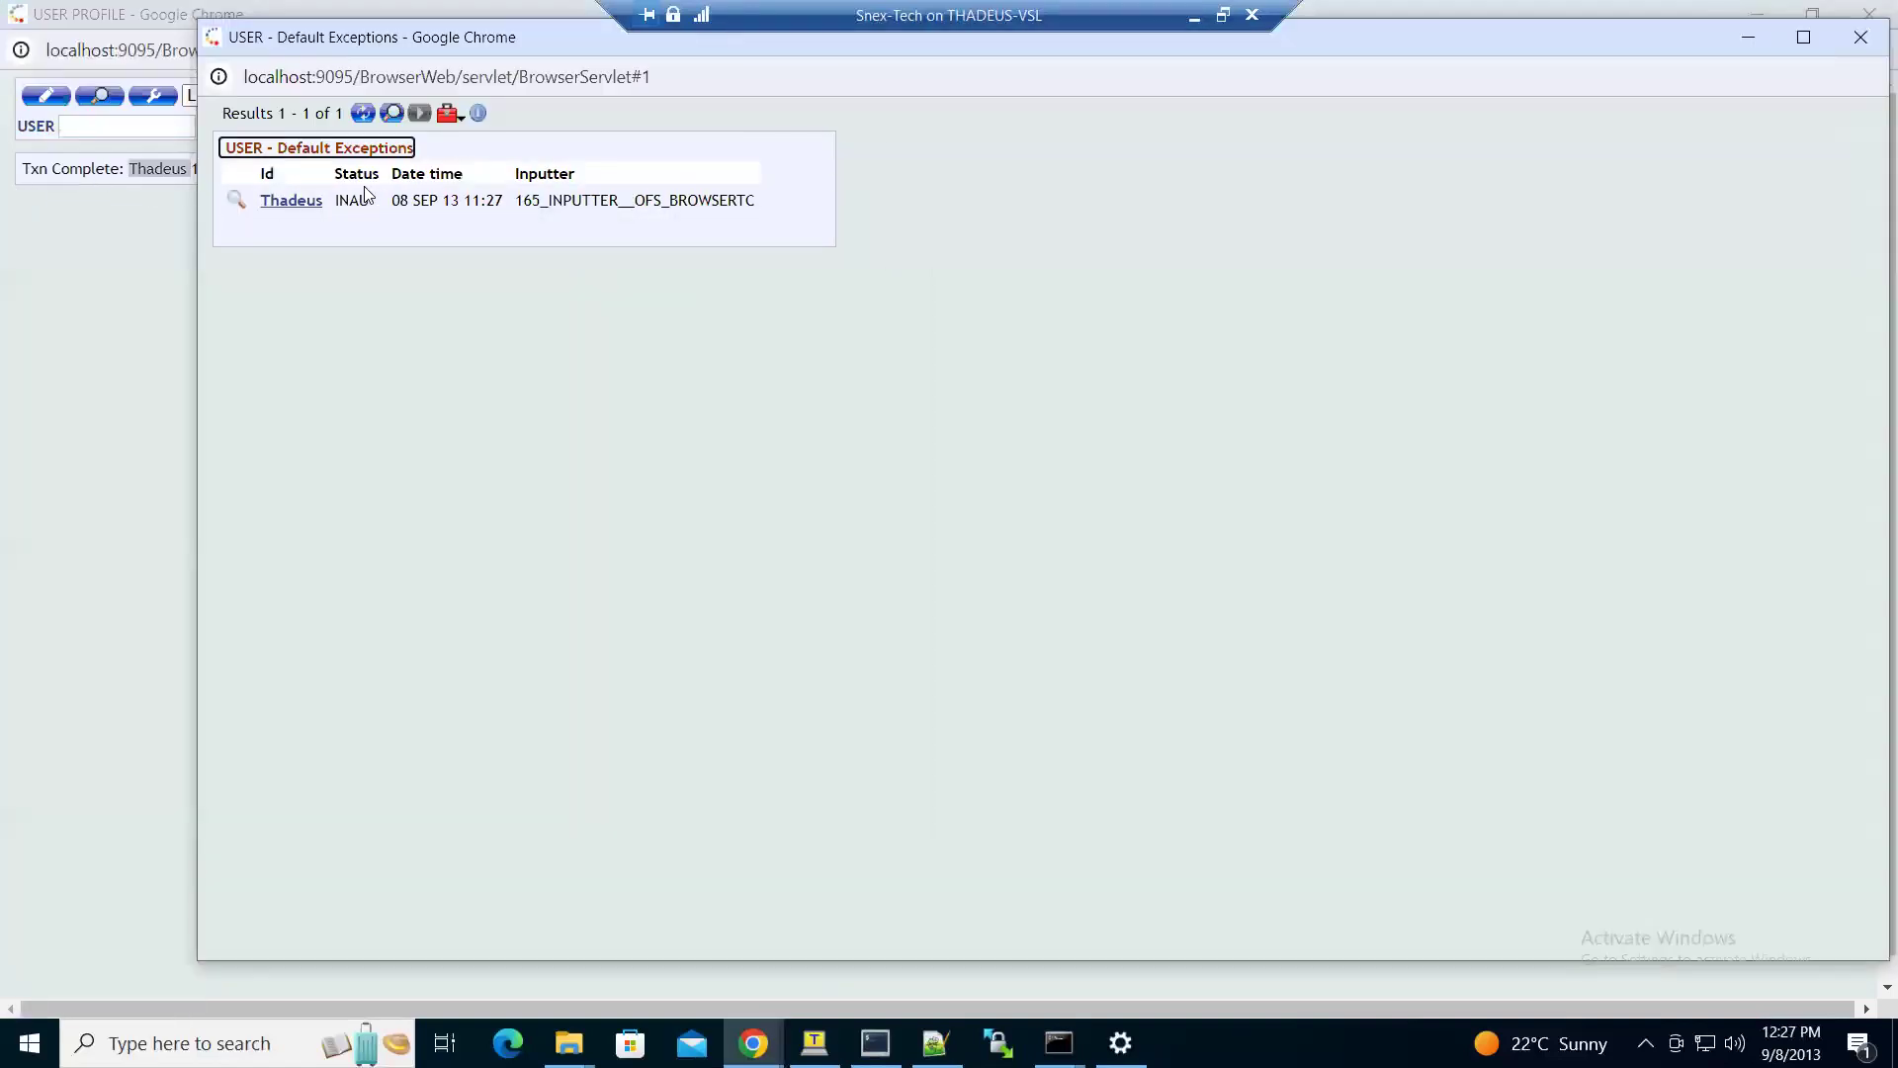
- Open the new user record from the unauthorised list and highlight its INAU Record Status
{"action": "left_click", "coordinate": [292, 199]}
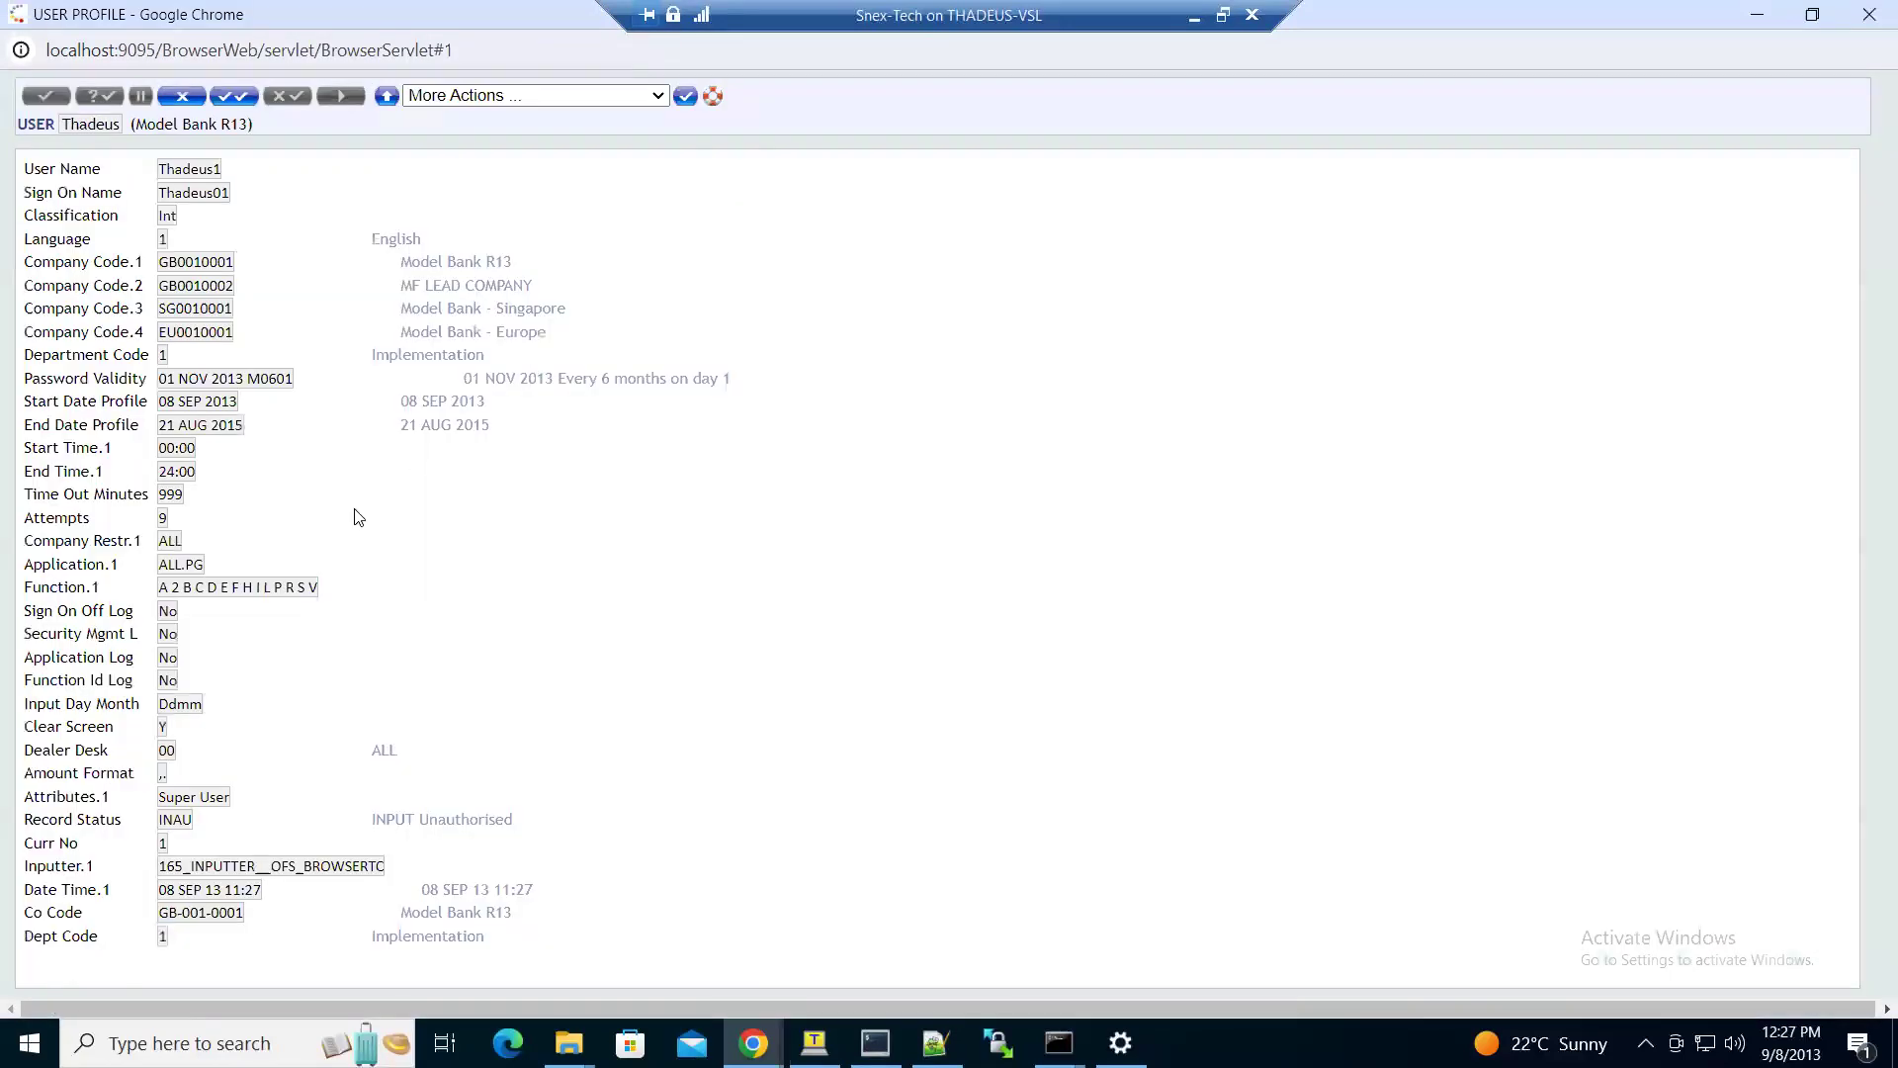
{"action": "triple_click", "coordinate": [101, 816]}
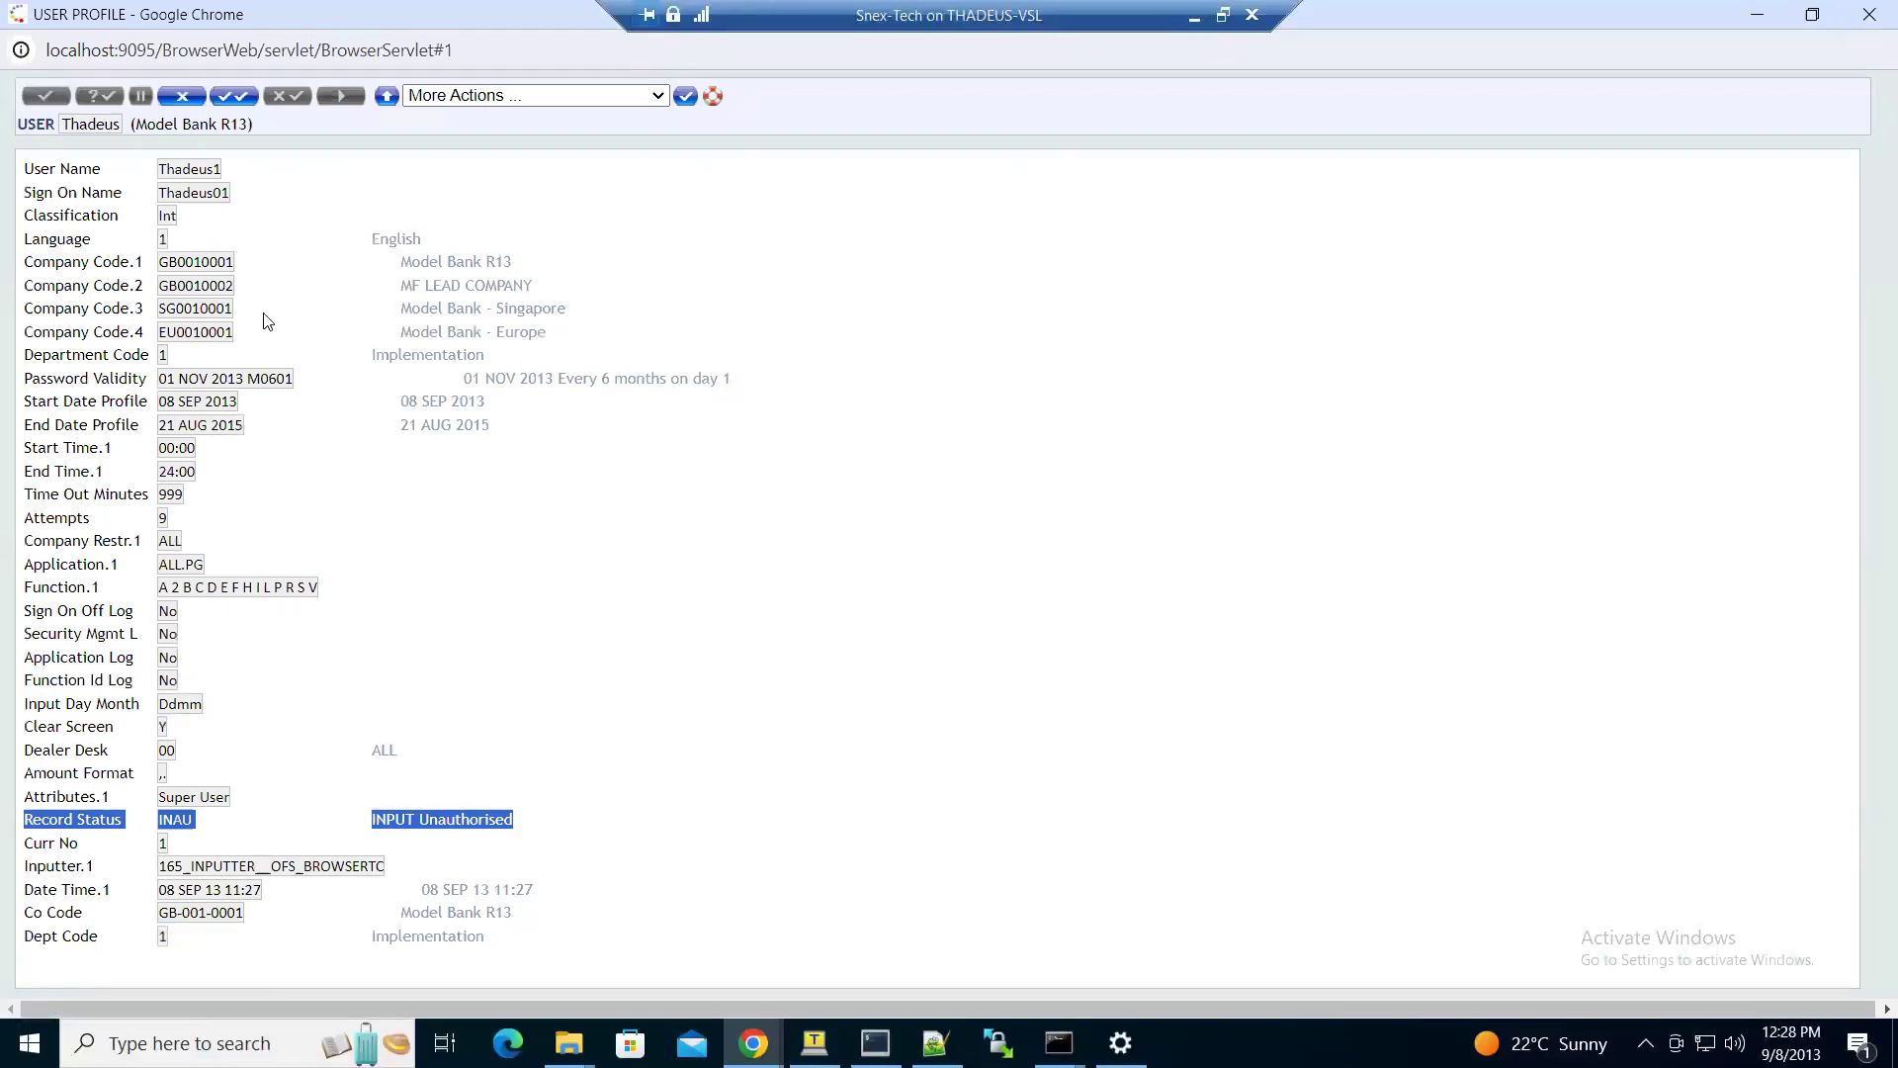
- Leave the user record, close the processing window and sign off from T24
{"action": "left_click", "coordinate": [387, 96]}
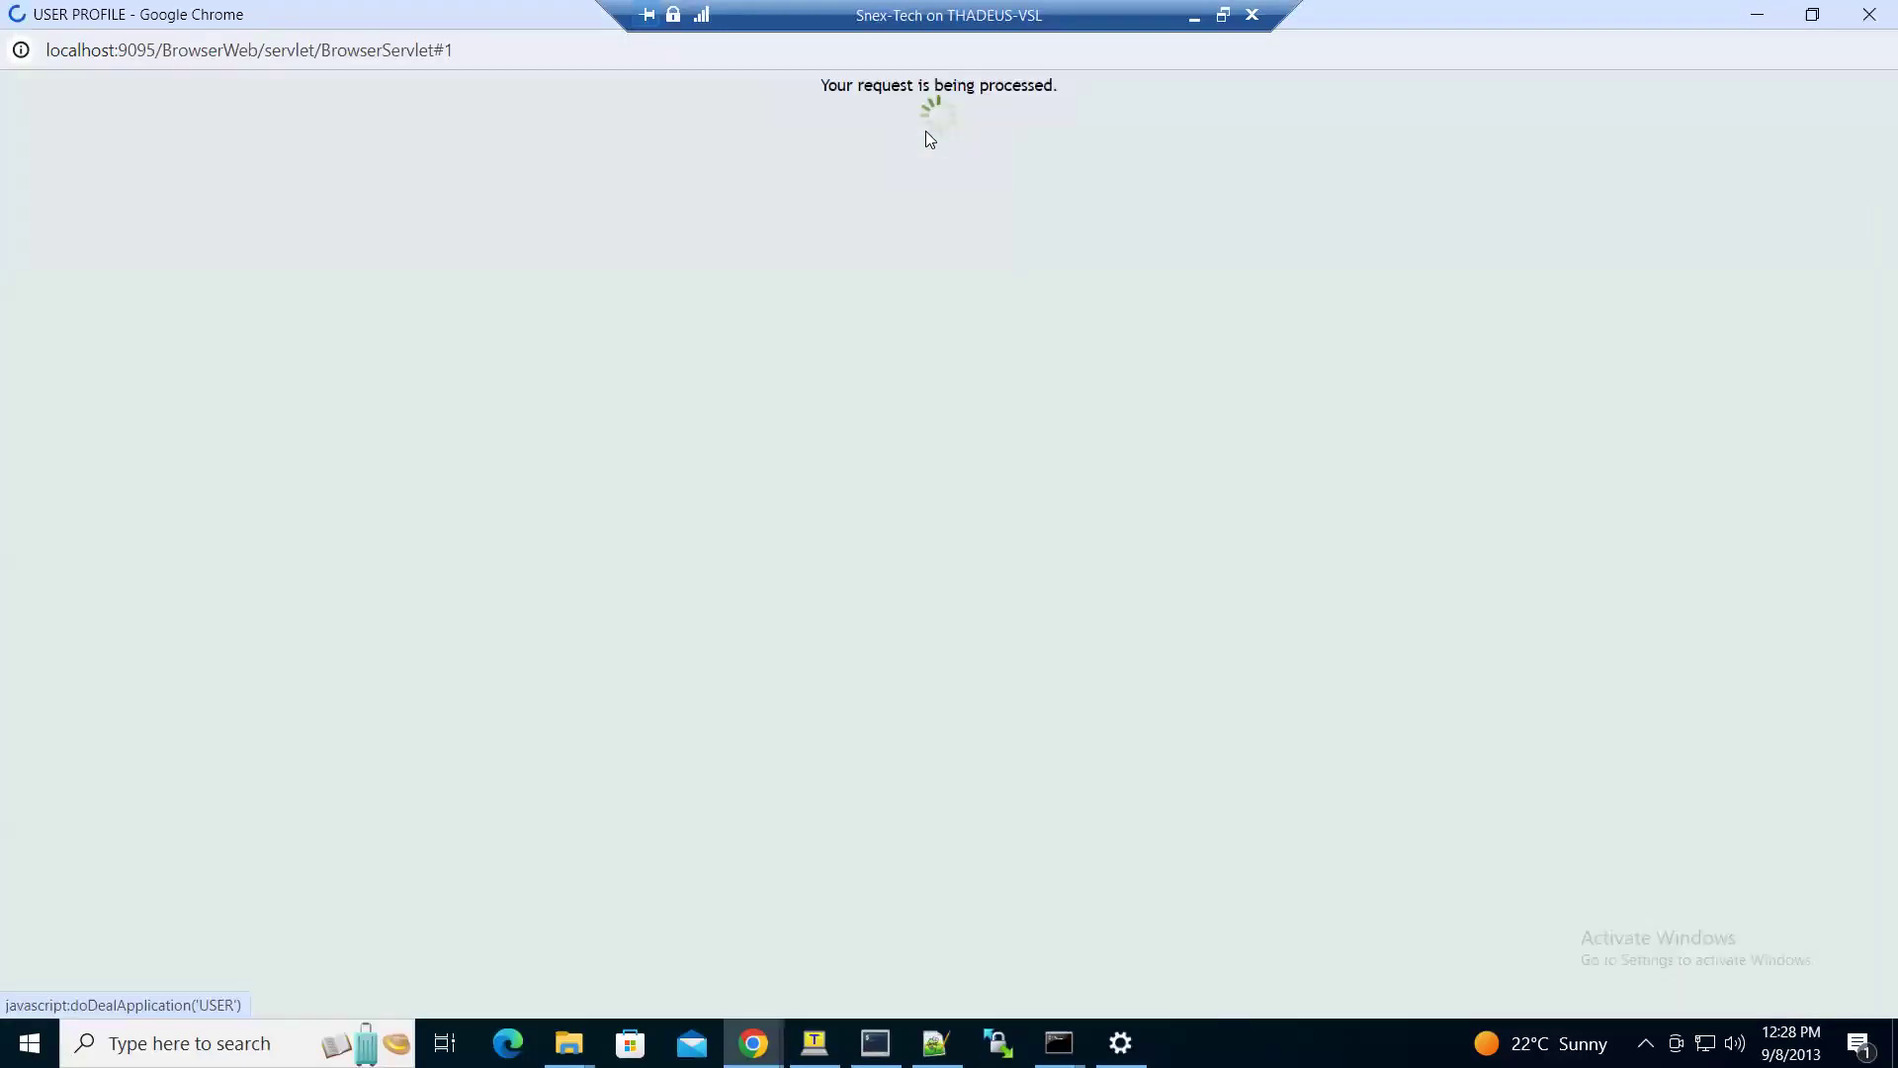
{"action": "left_click", "coordinate": [1870, 16]}
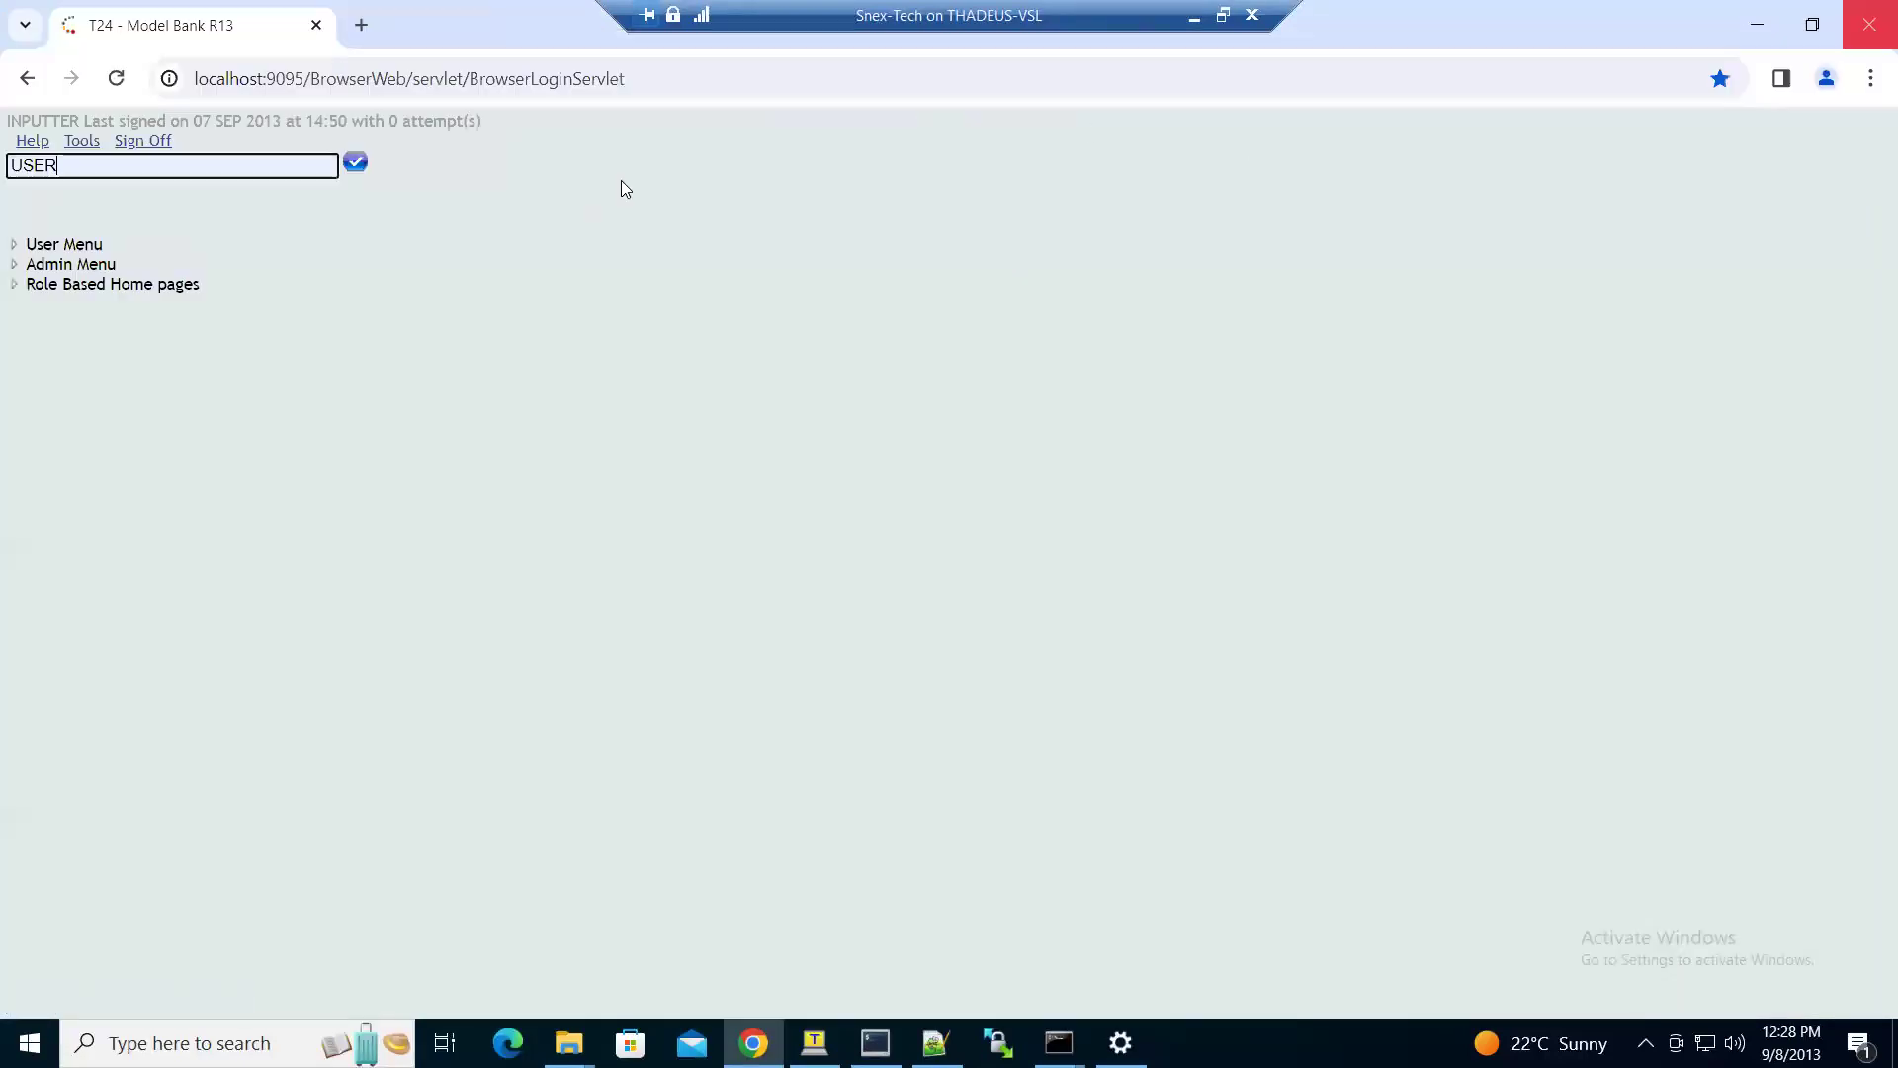
{"action": "left_click", "coordinate": [124, 143]}
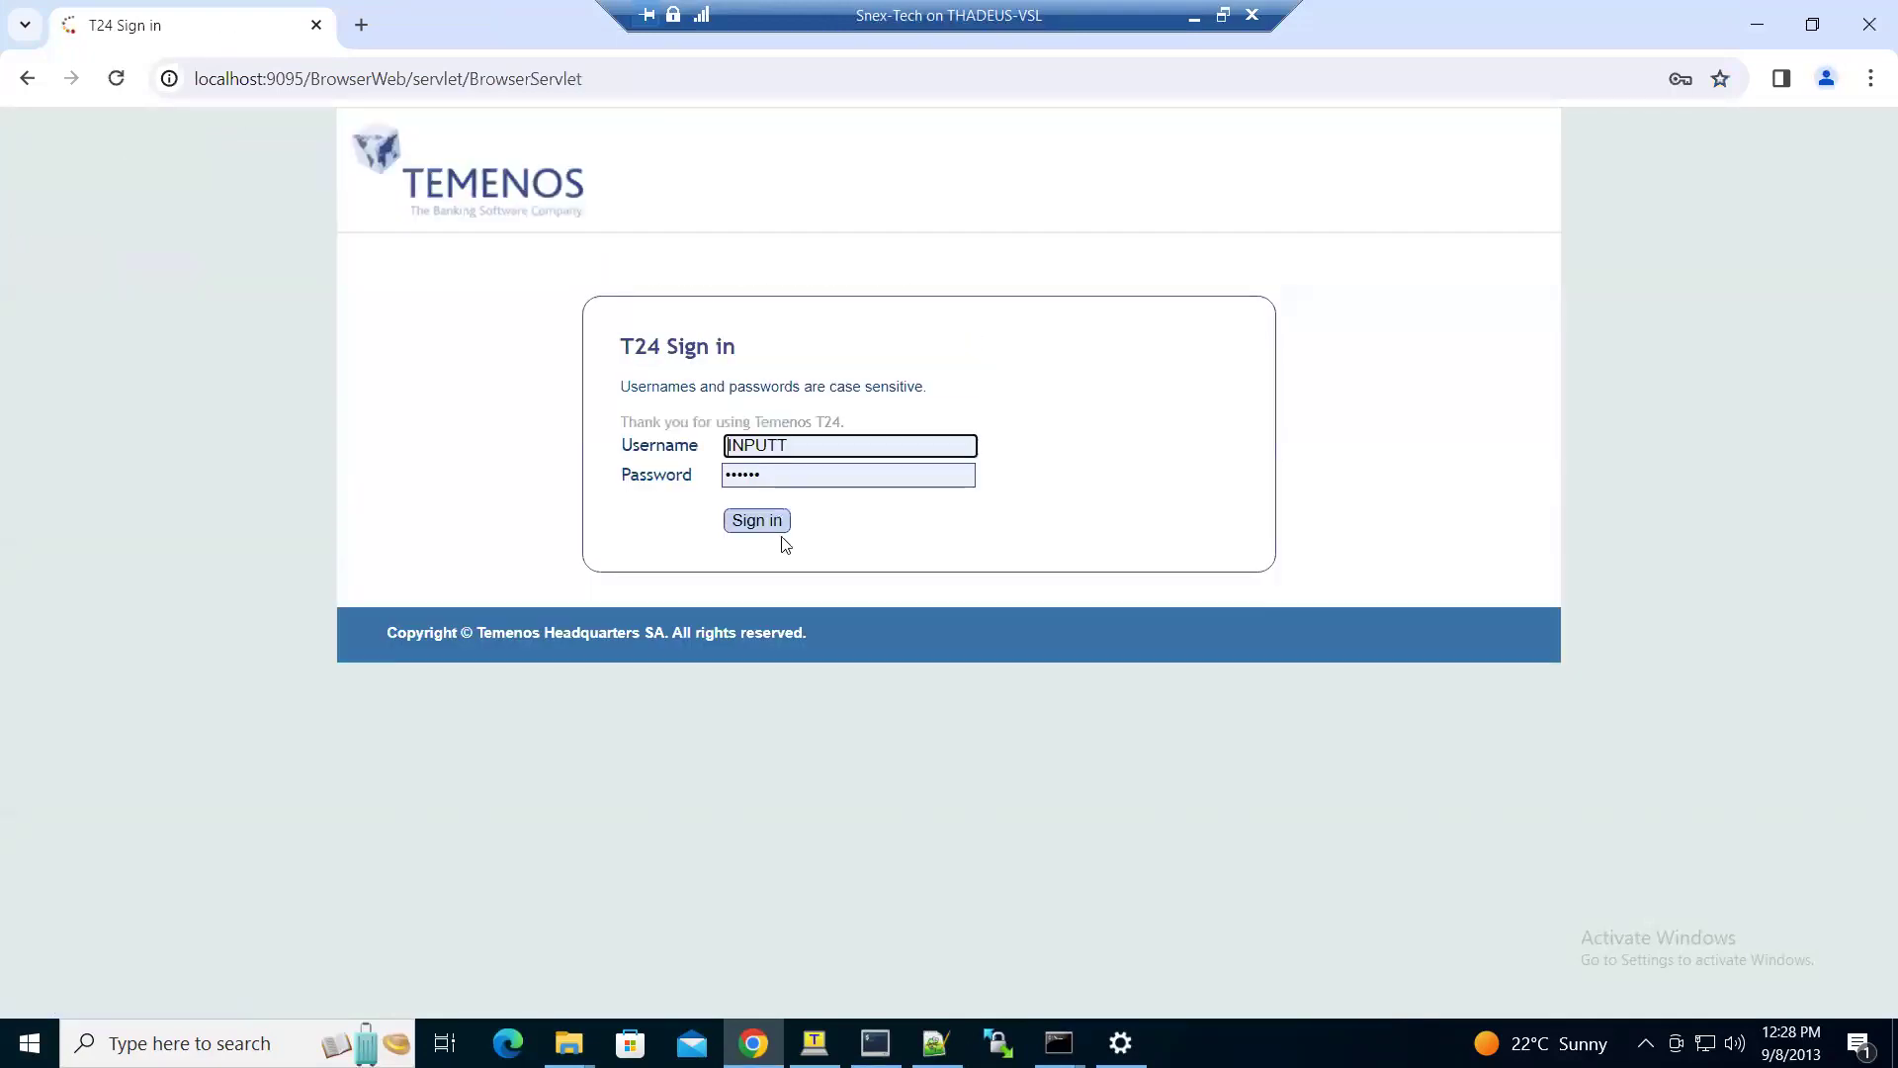
- Sign in as the authorising user, entering the username in capitals and then the password
{"action": "left_click", "coordinate": [648, 451]}
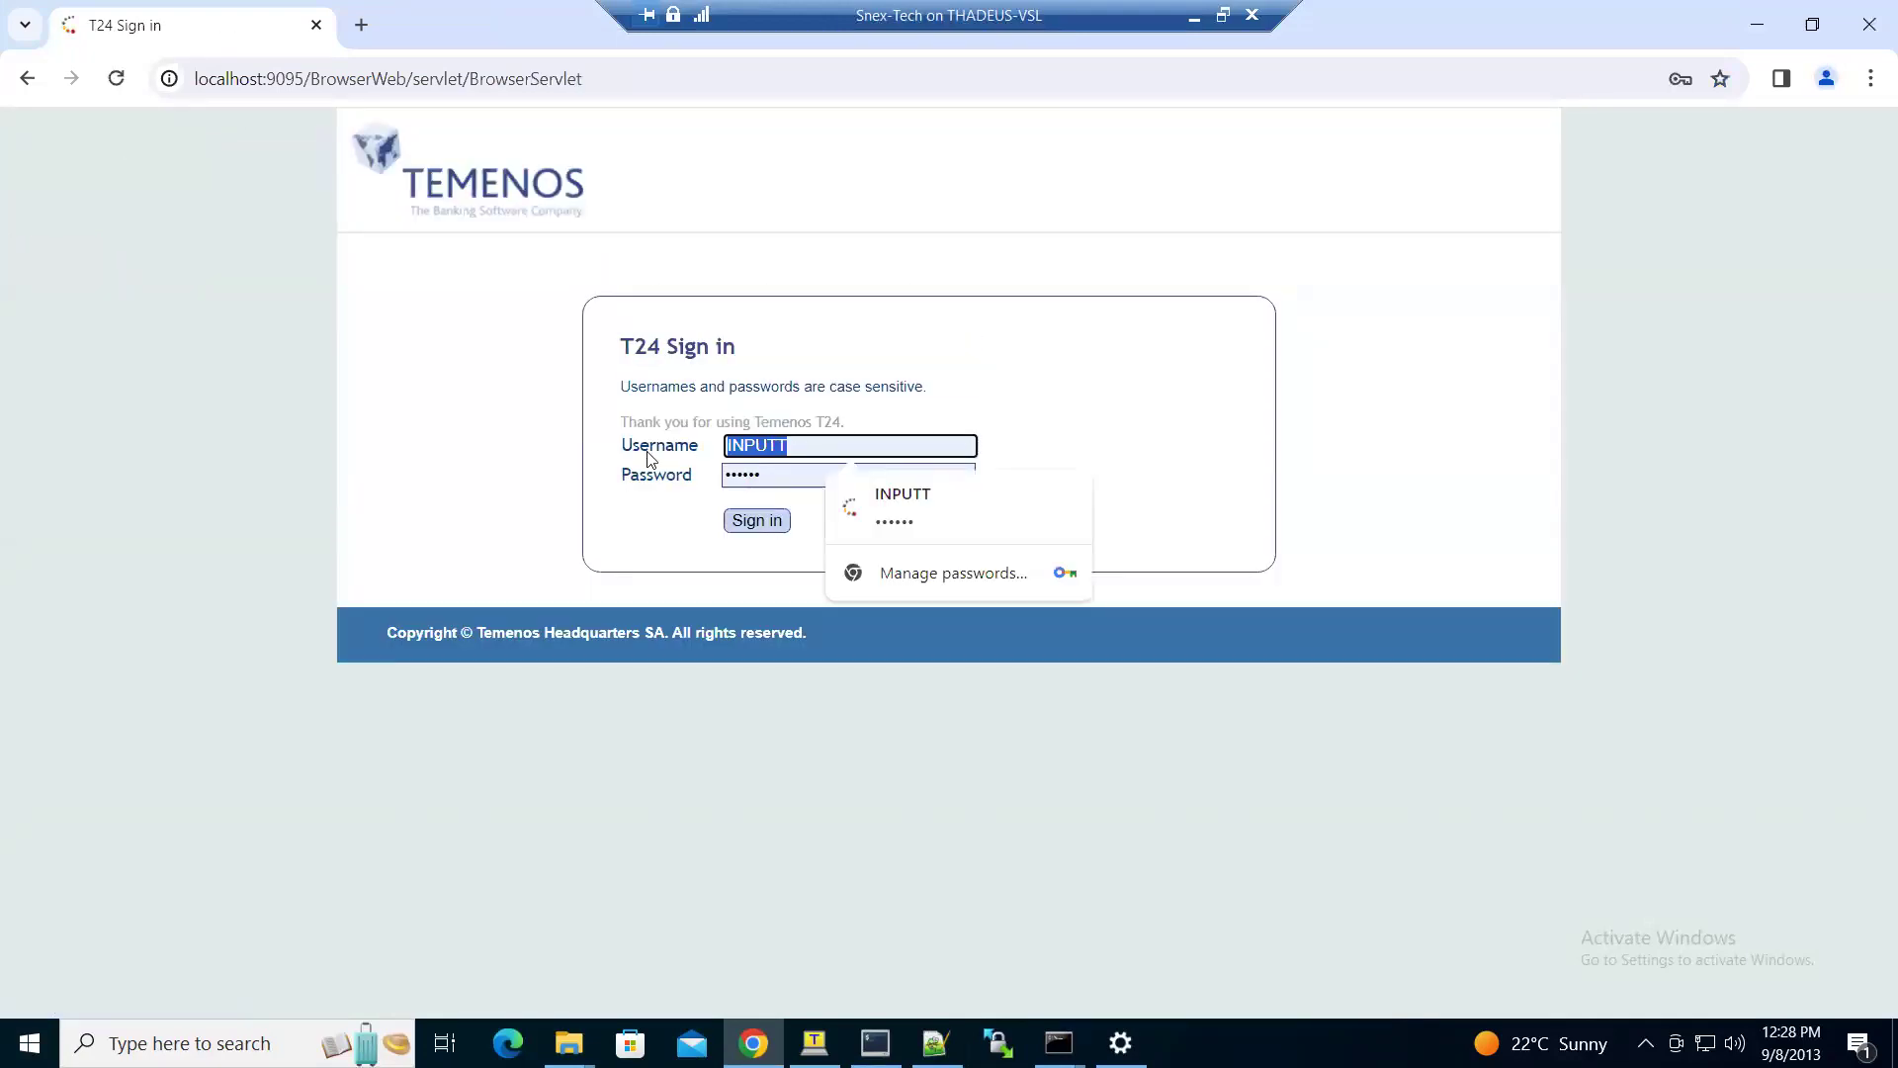
{"action": "key", "text": "Caps_Lock"}
{"action": "type", "text": "TEDD"}
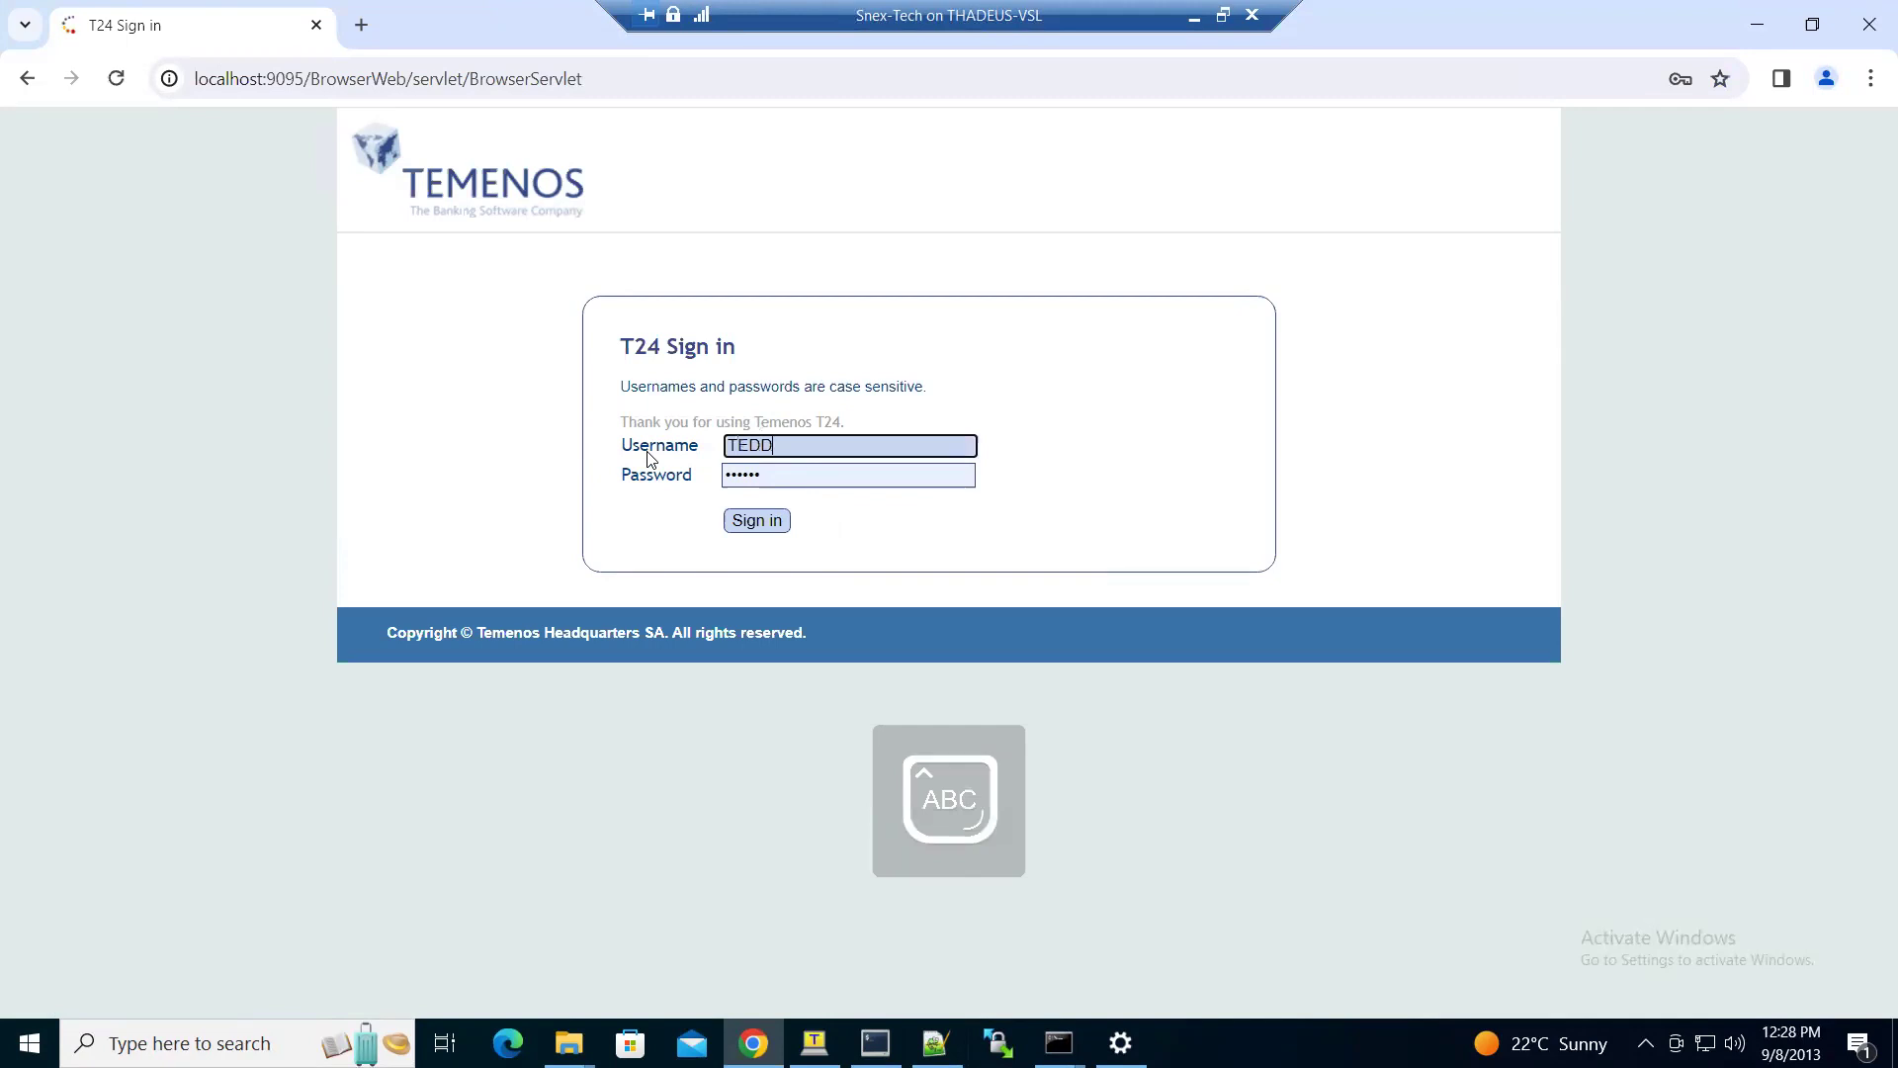
{"action": "type", "text": "Y01"}
{"action": "key", "text": "Tab"}
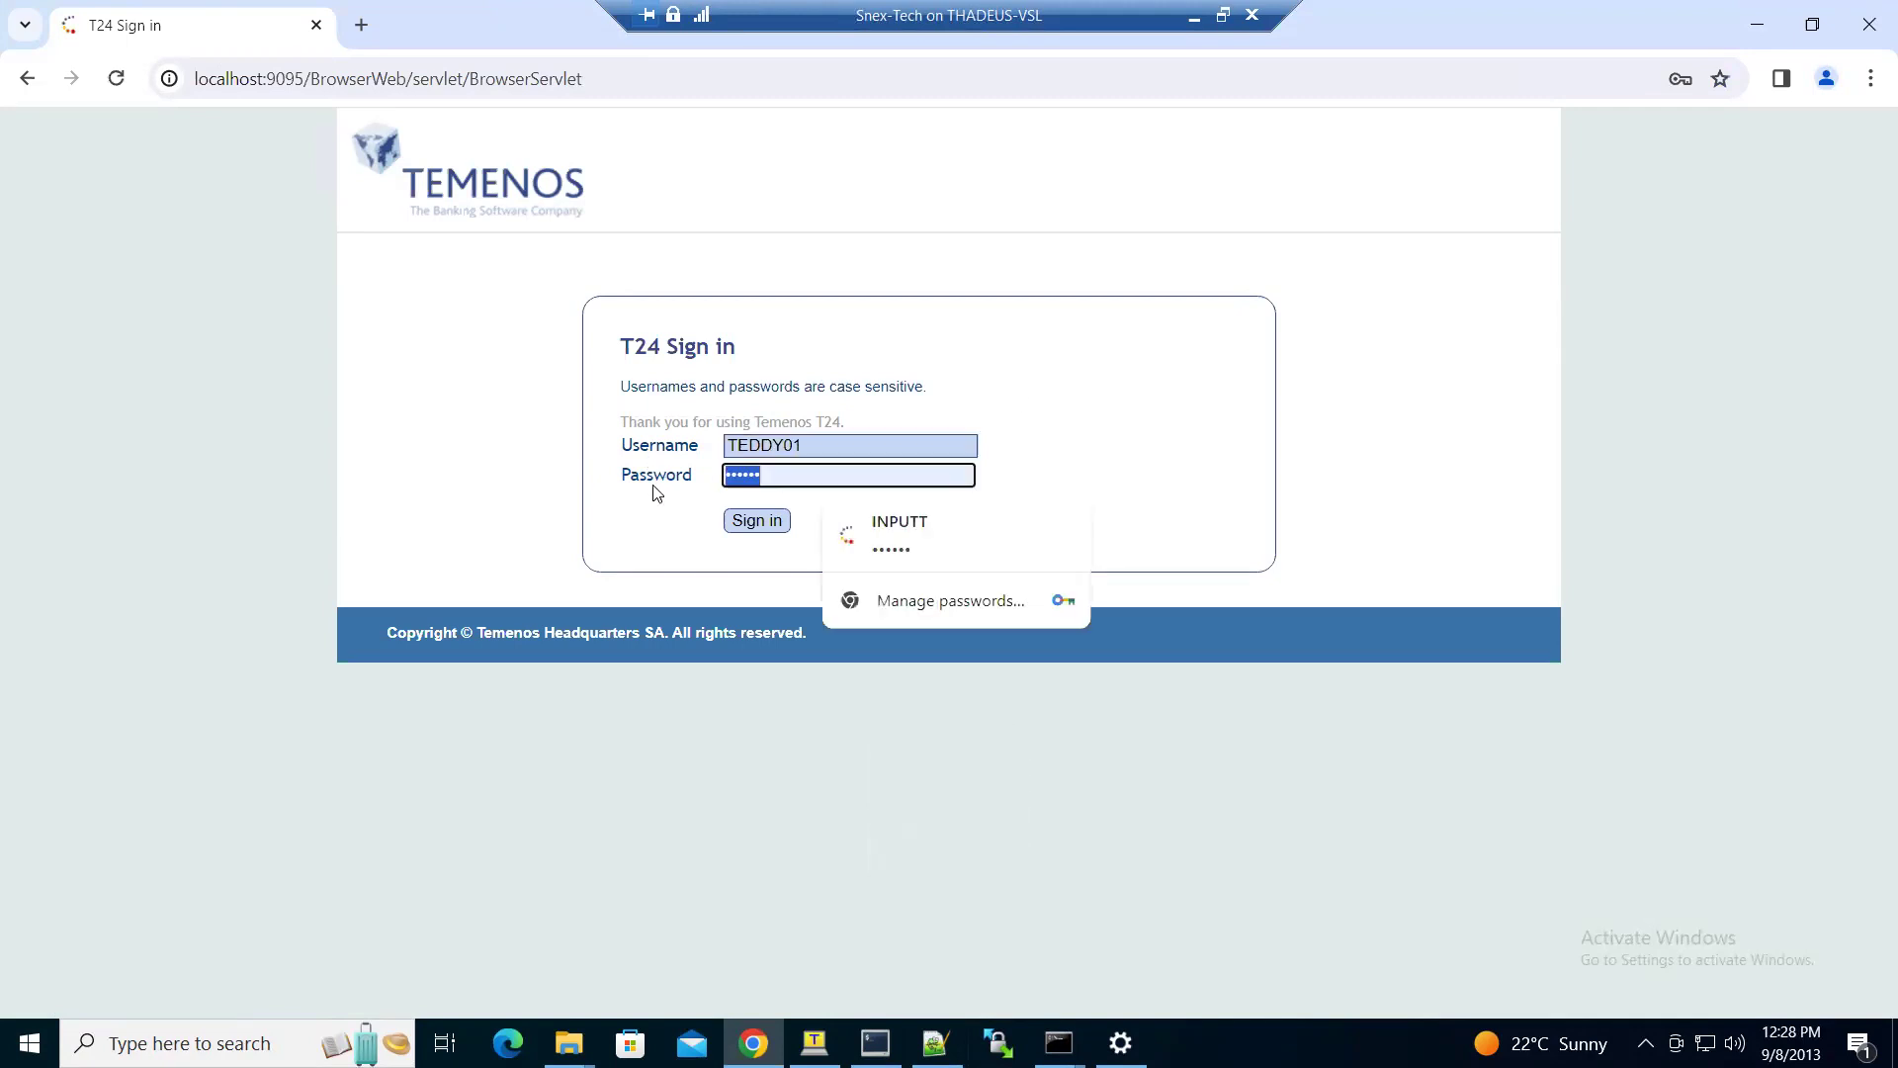
{"action": "key", "text": "Caps_Lock"}
{"action": "type", "text": "••"}
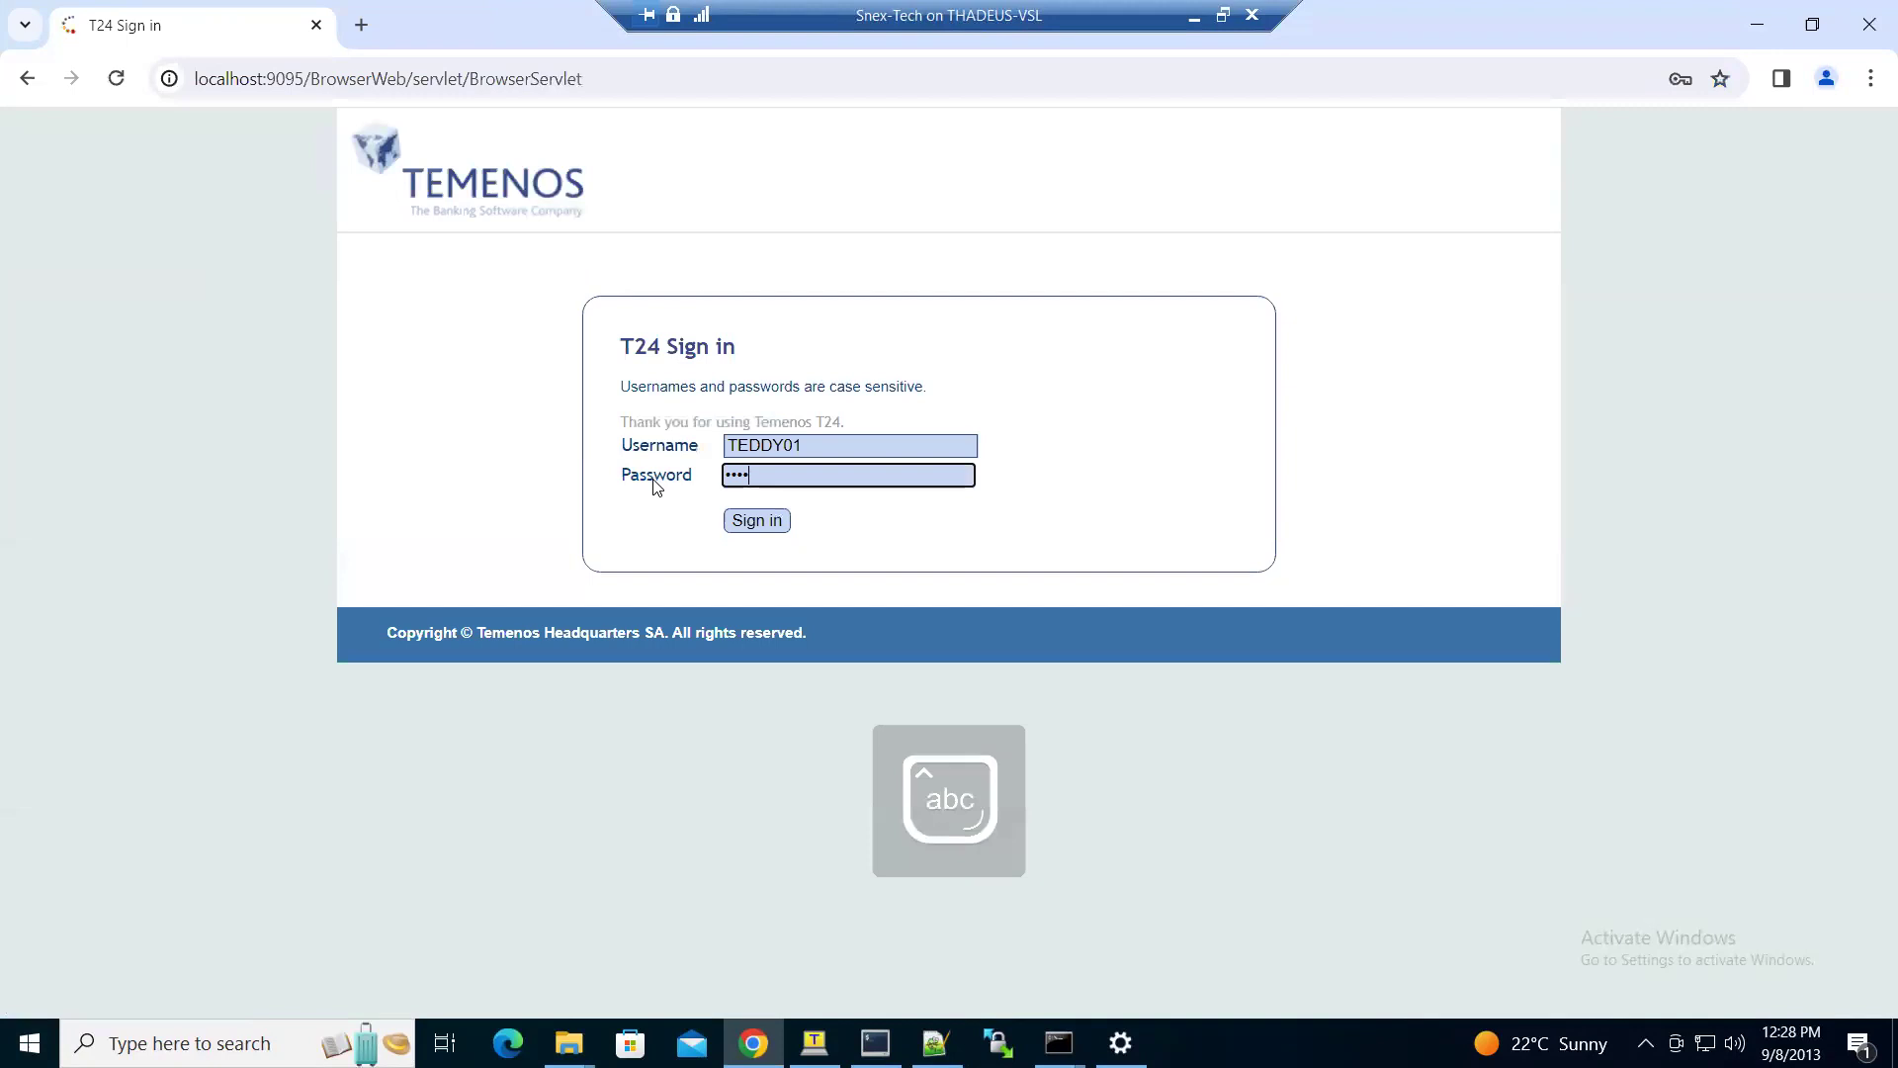
{"action": "key", "text": "Return"}
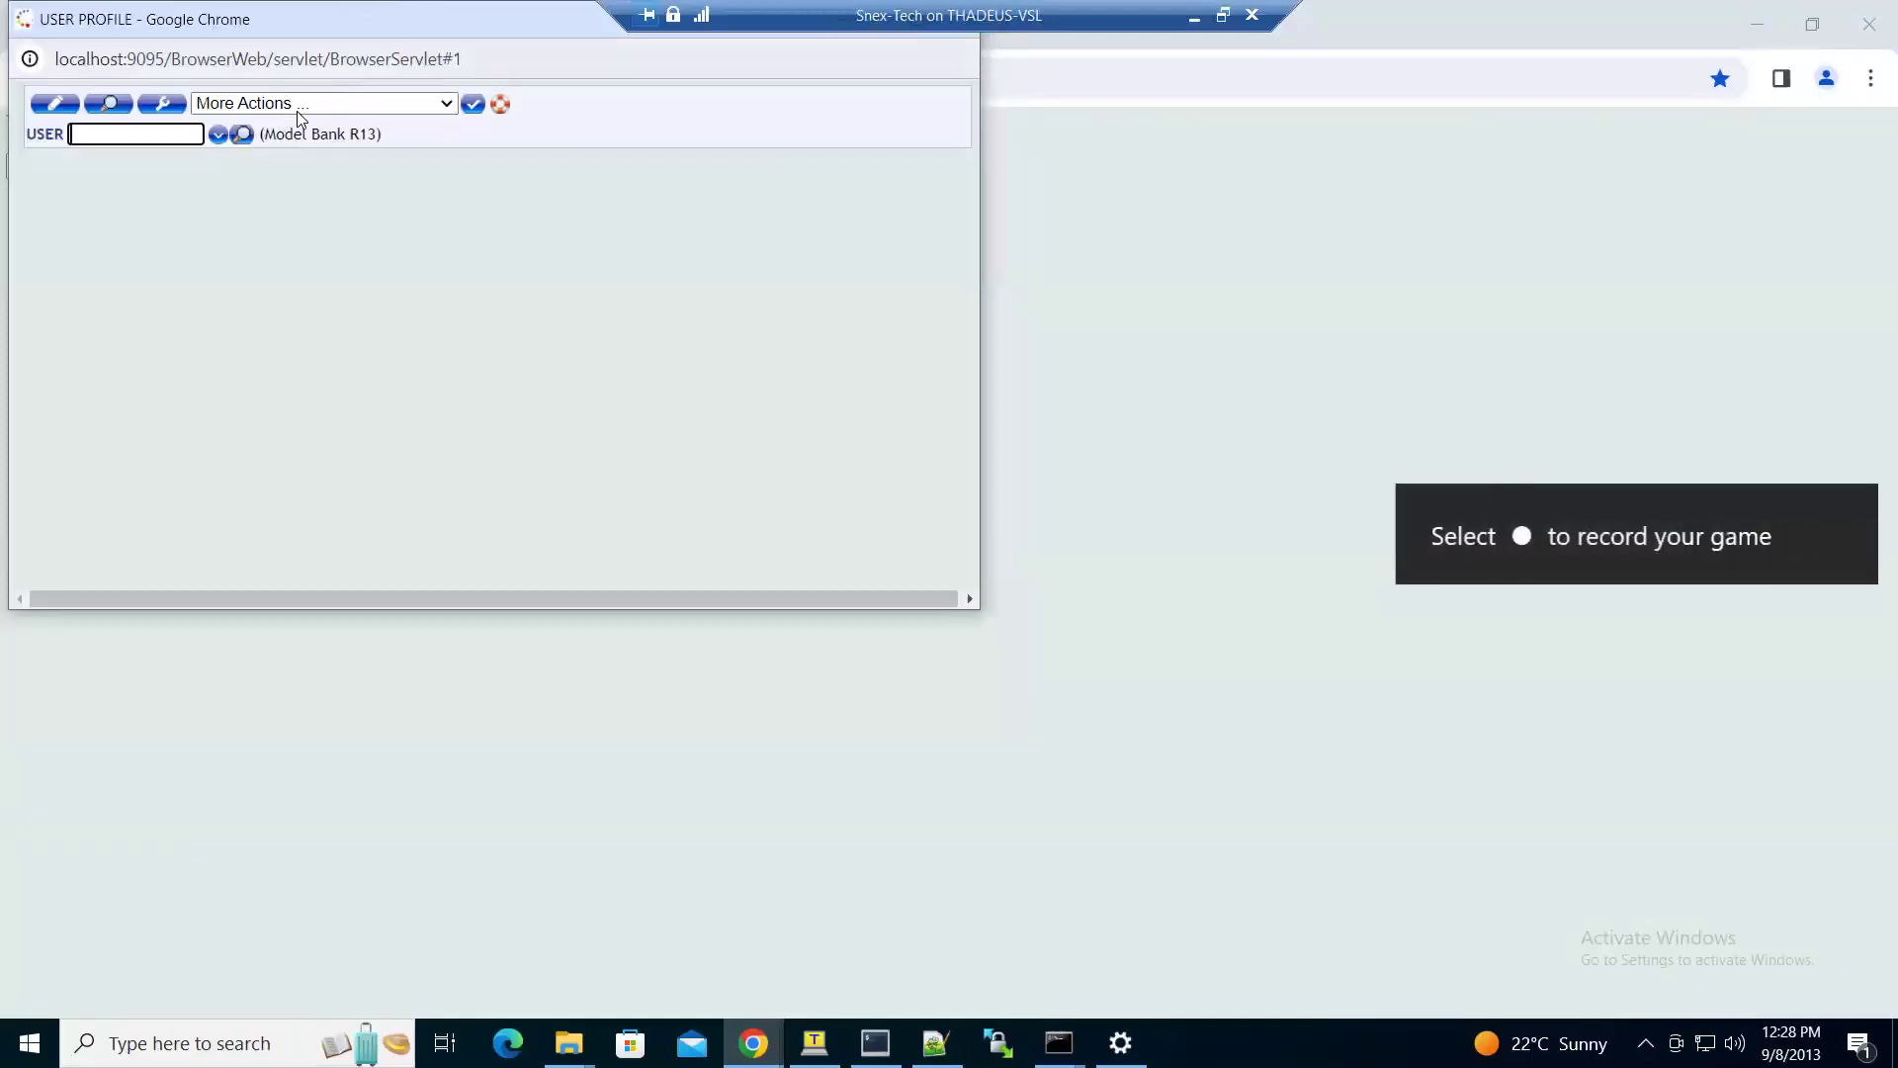
- List unauthorised USER records via More Actions and open the pending new user record for authorisation
{"action": "left_click", "coordinate": [300, 107]}
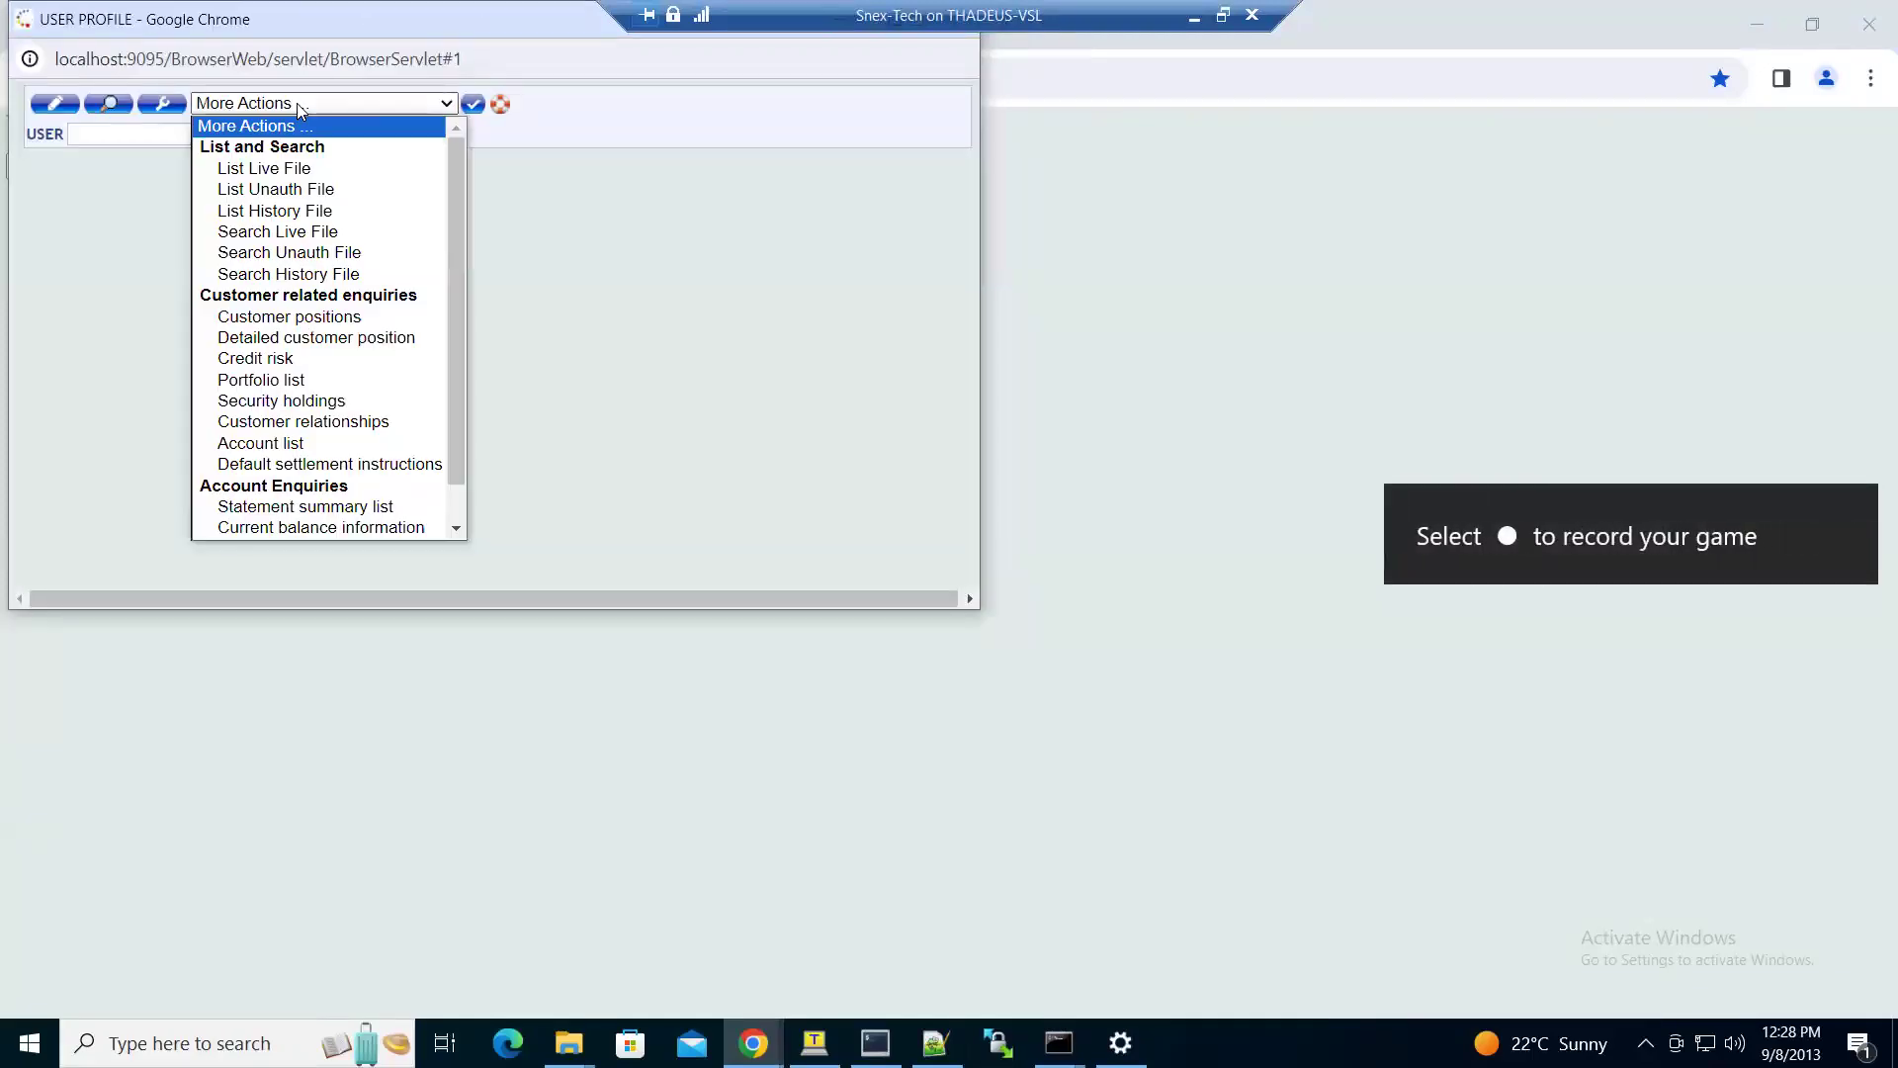
{"action": "left_click", "coordinate": [276, 188]}
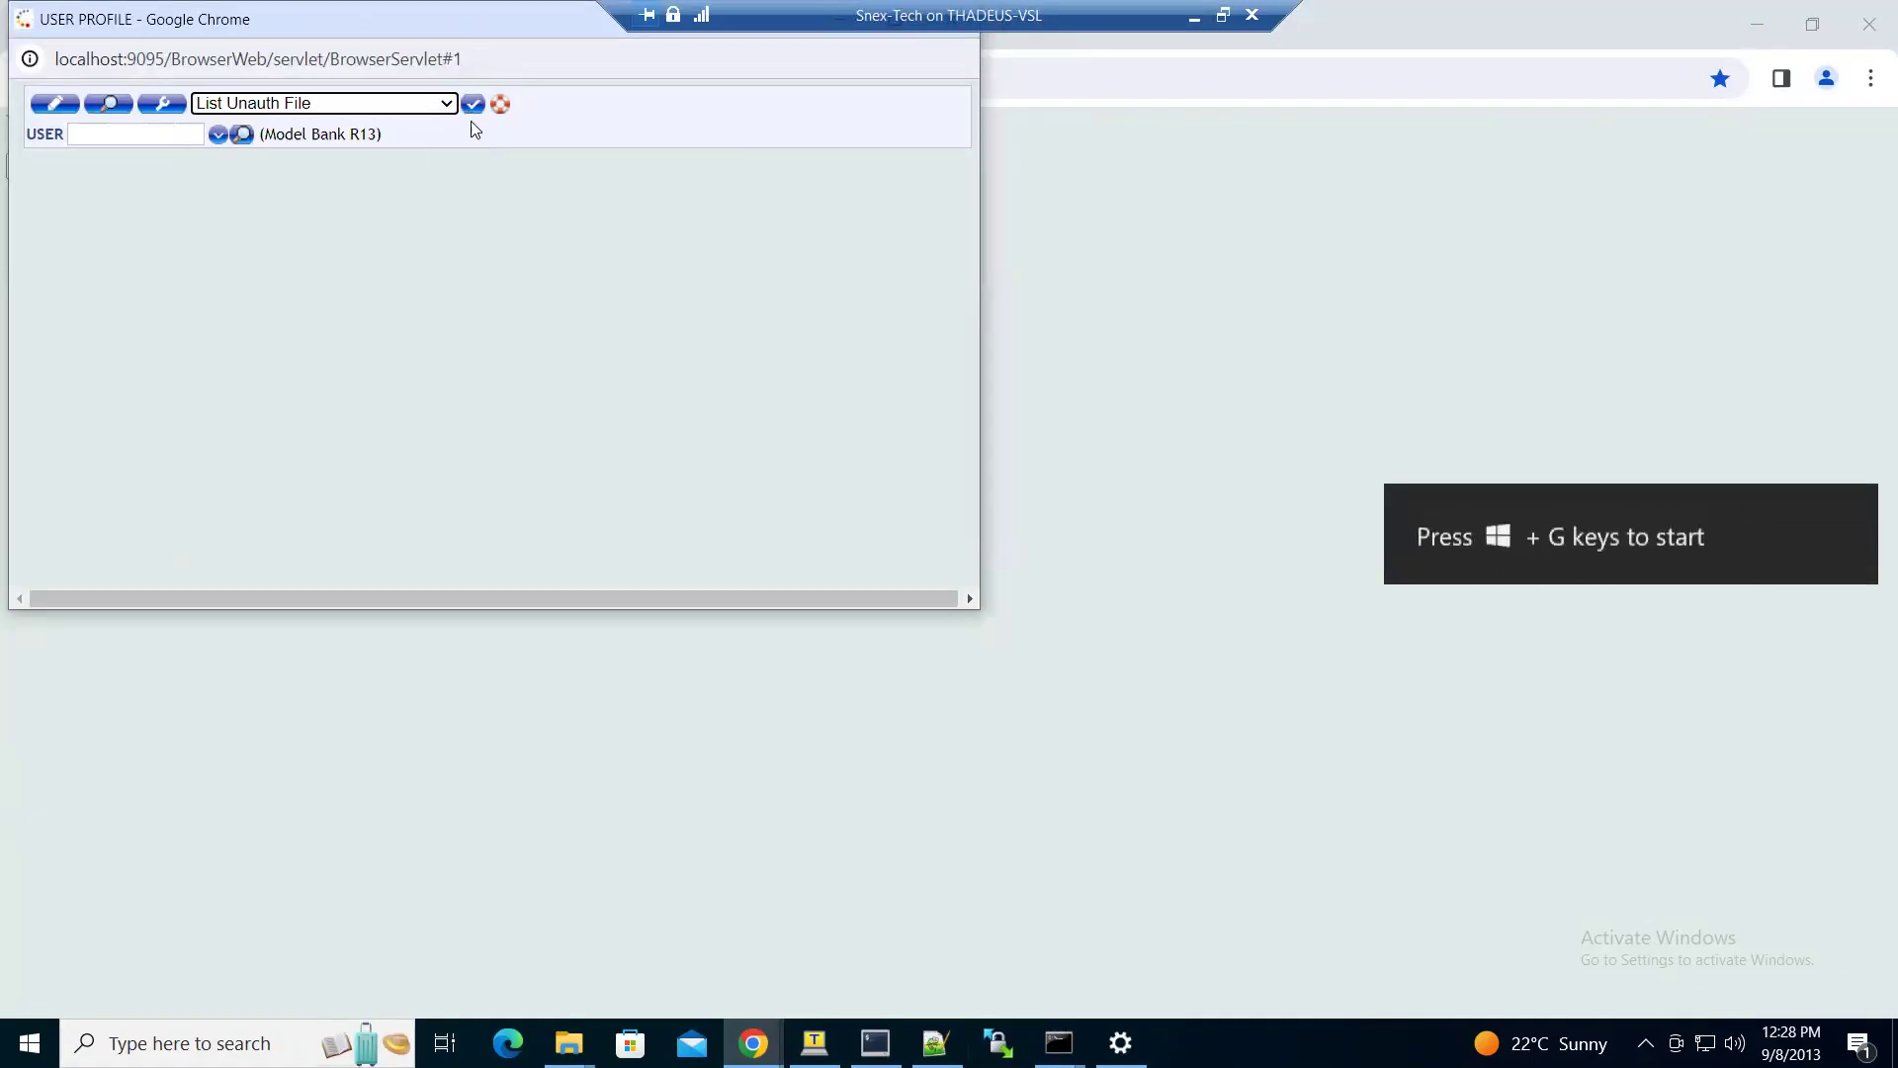
{"action": "left_click", "coordinate": [472, 107]}
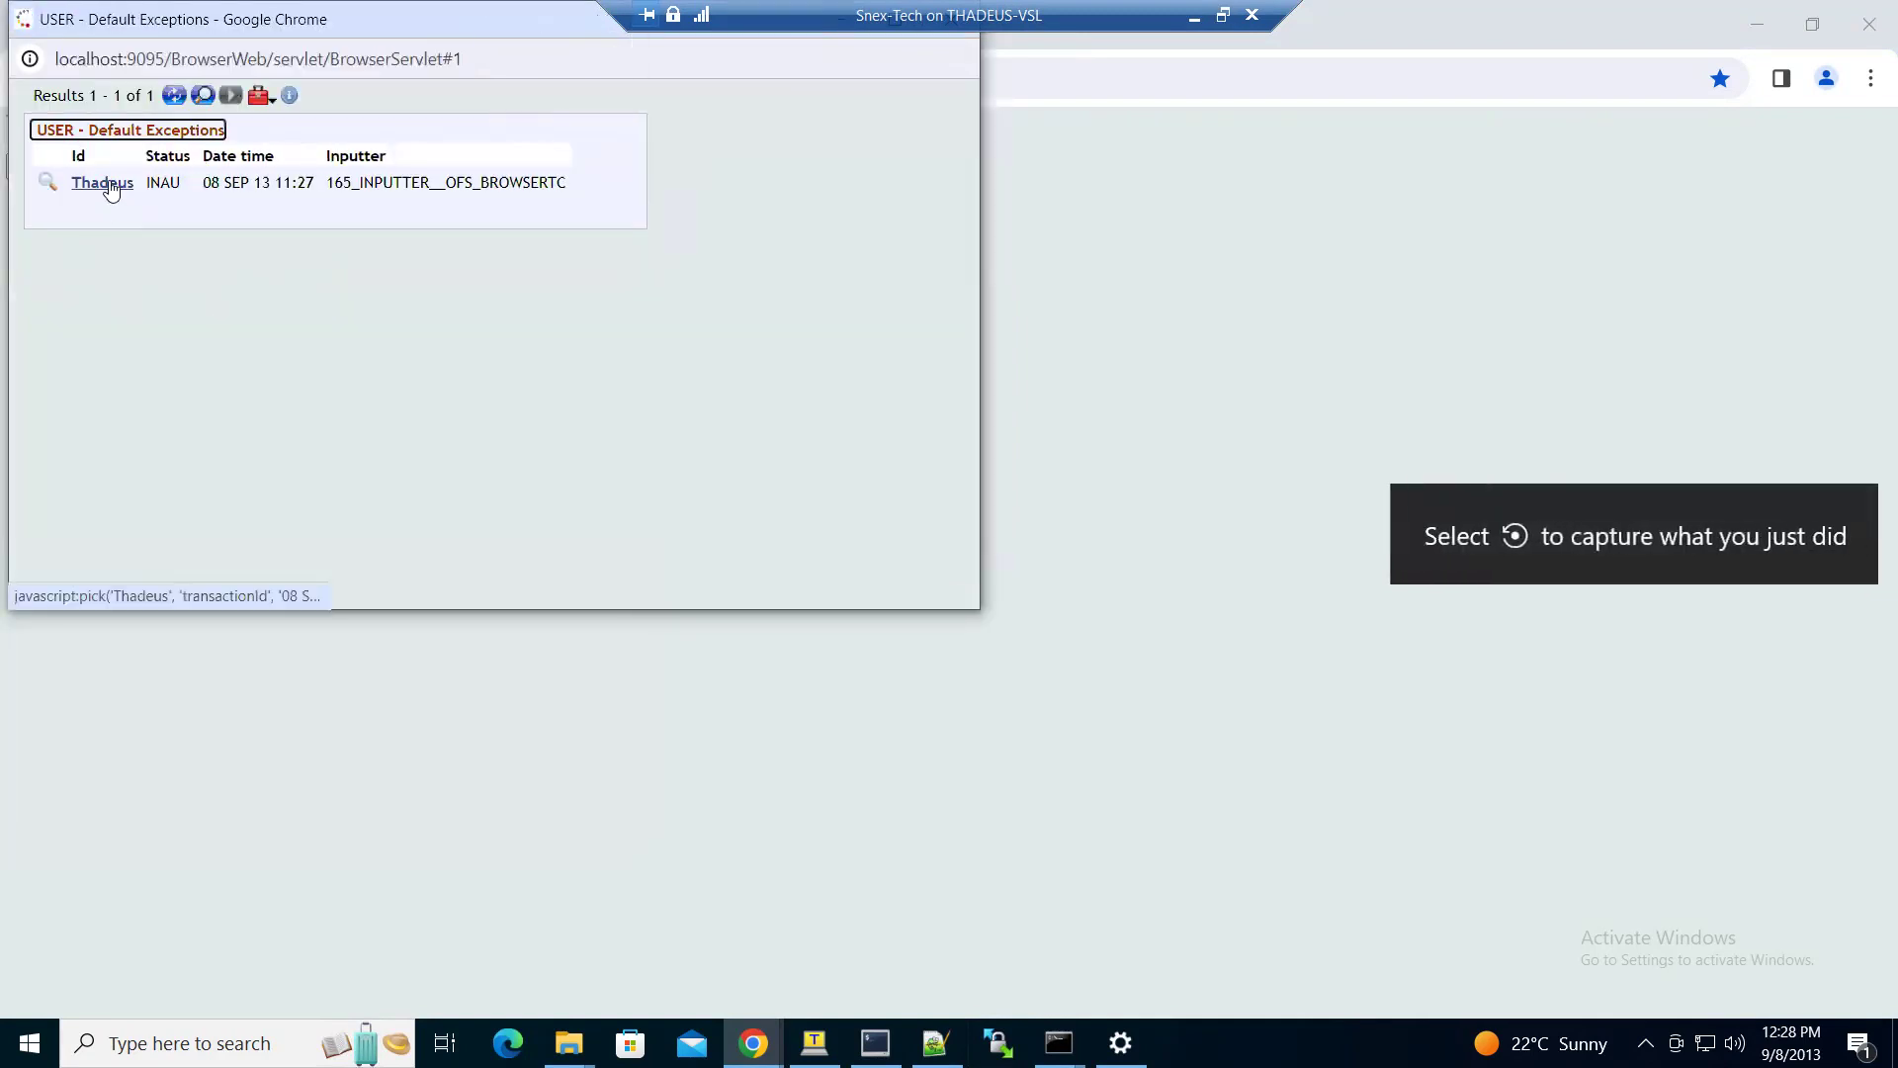
{"action": "left_click", "coordinate": [103, 182]}
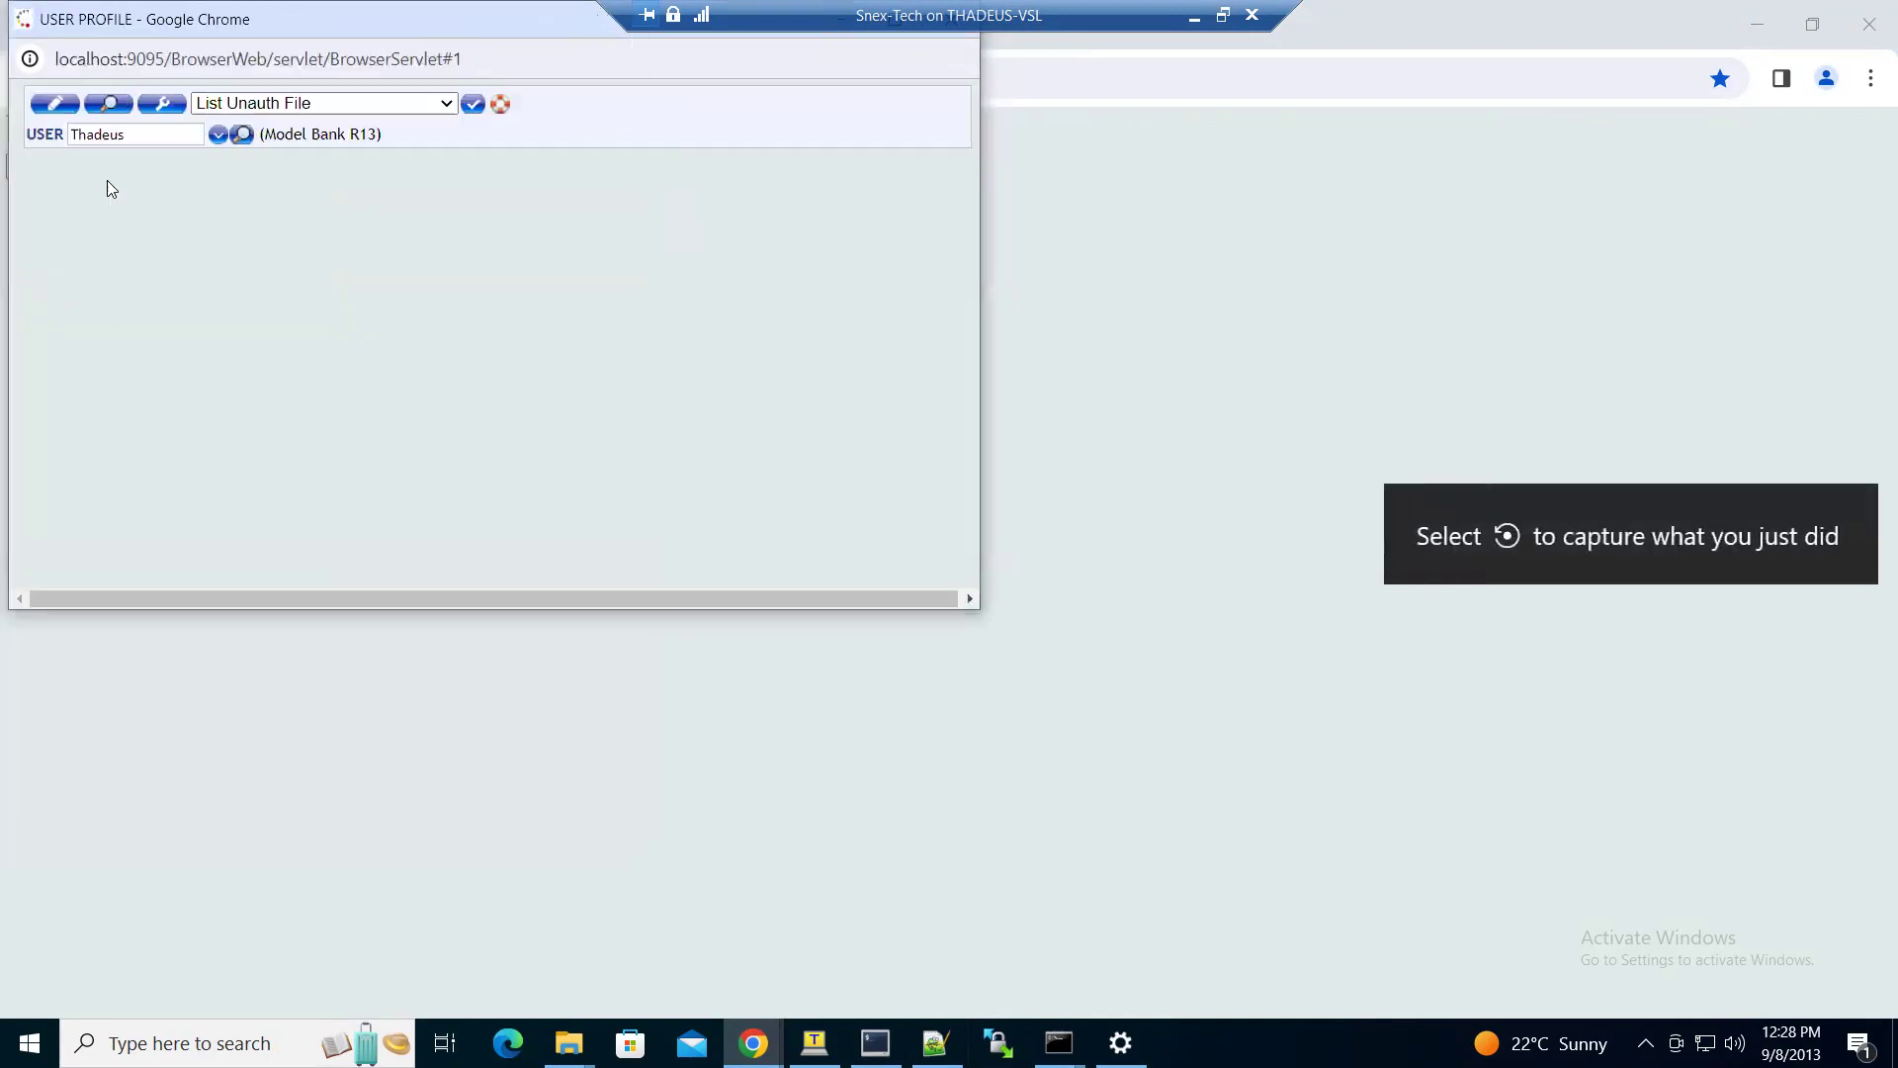
{"action": "left_click", "coordinate": [164, 107]}
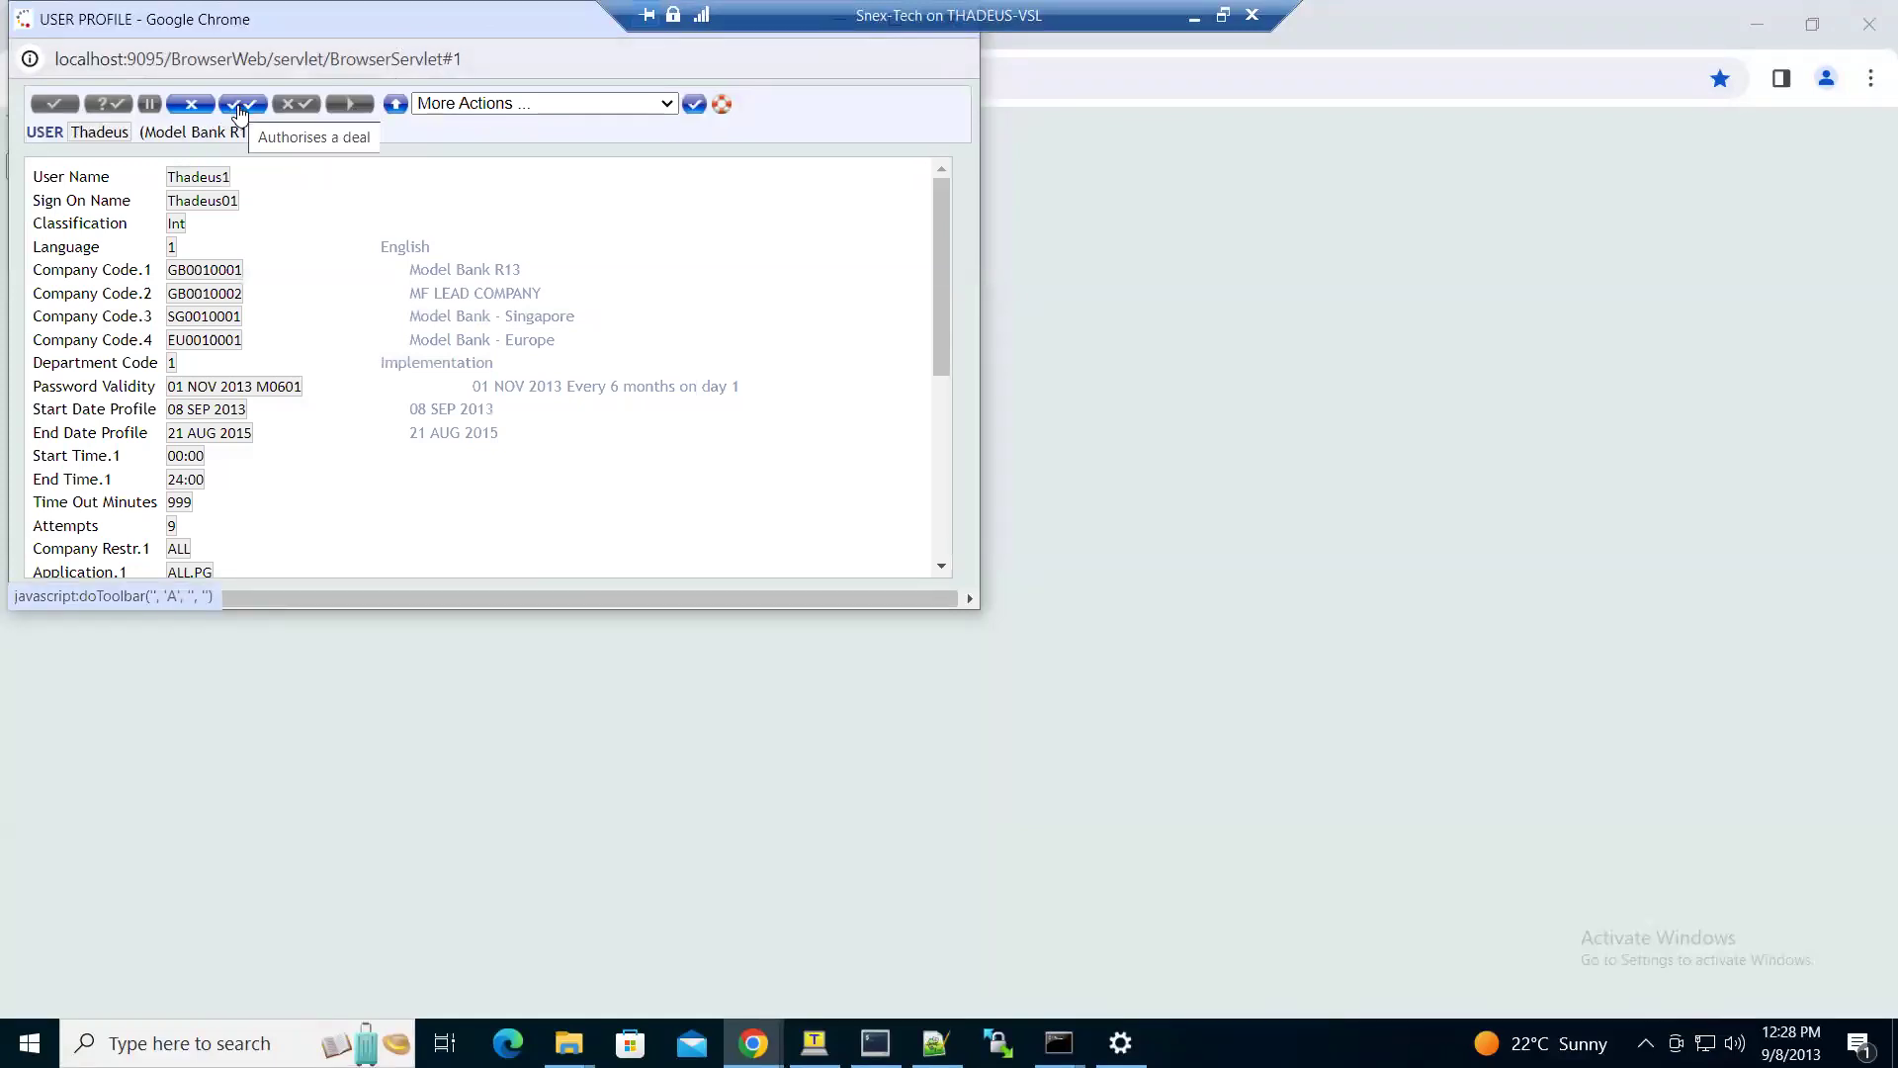
- Authorise the new user record, then rerun List Unauth File to confirm nothing is pending
{"action": "left_click", "coordinate": [237, 104]}
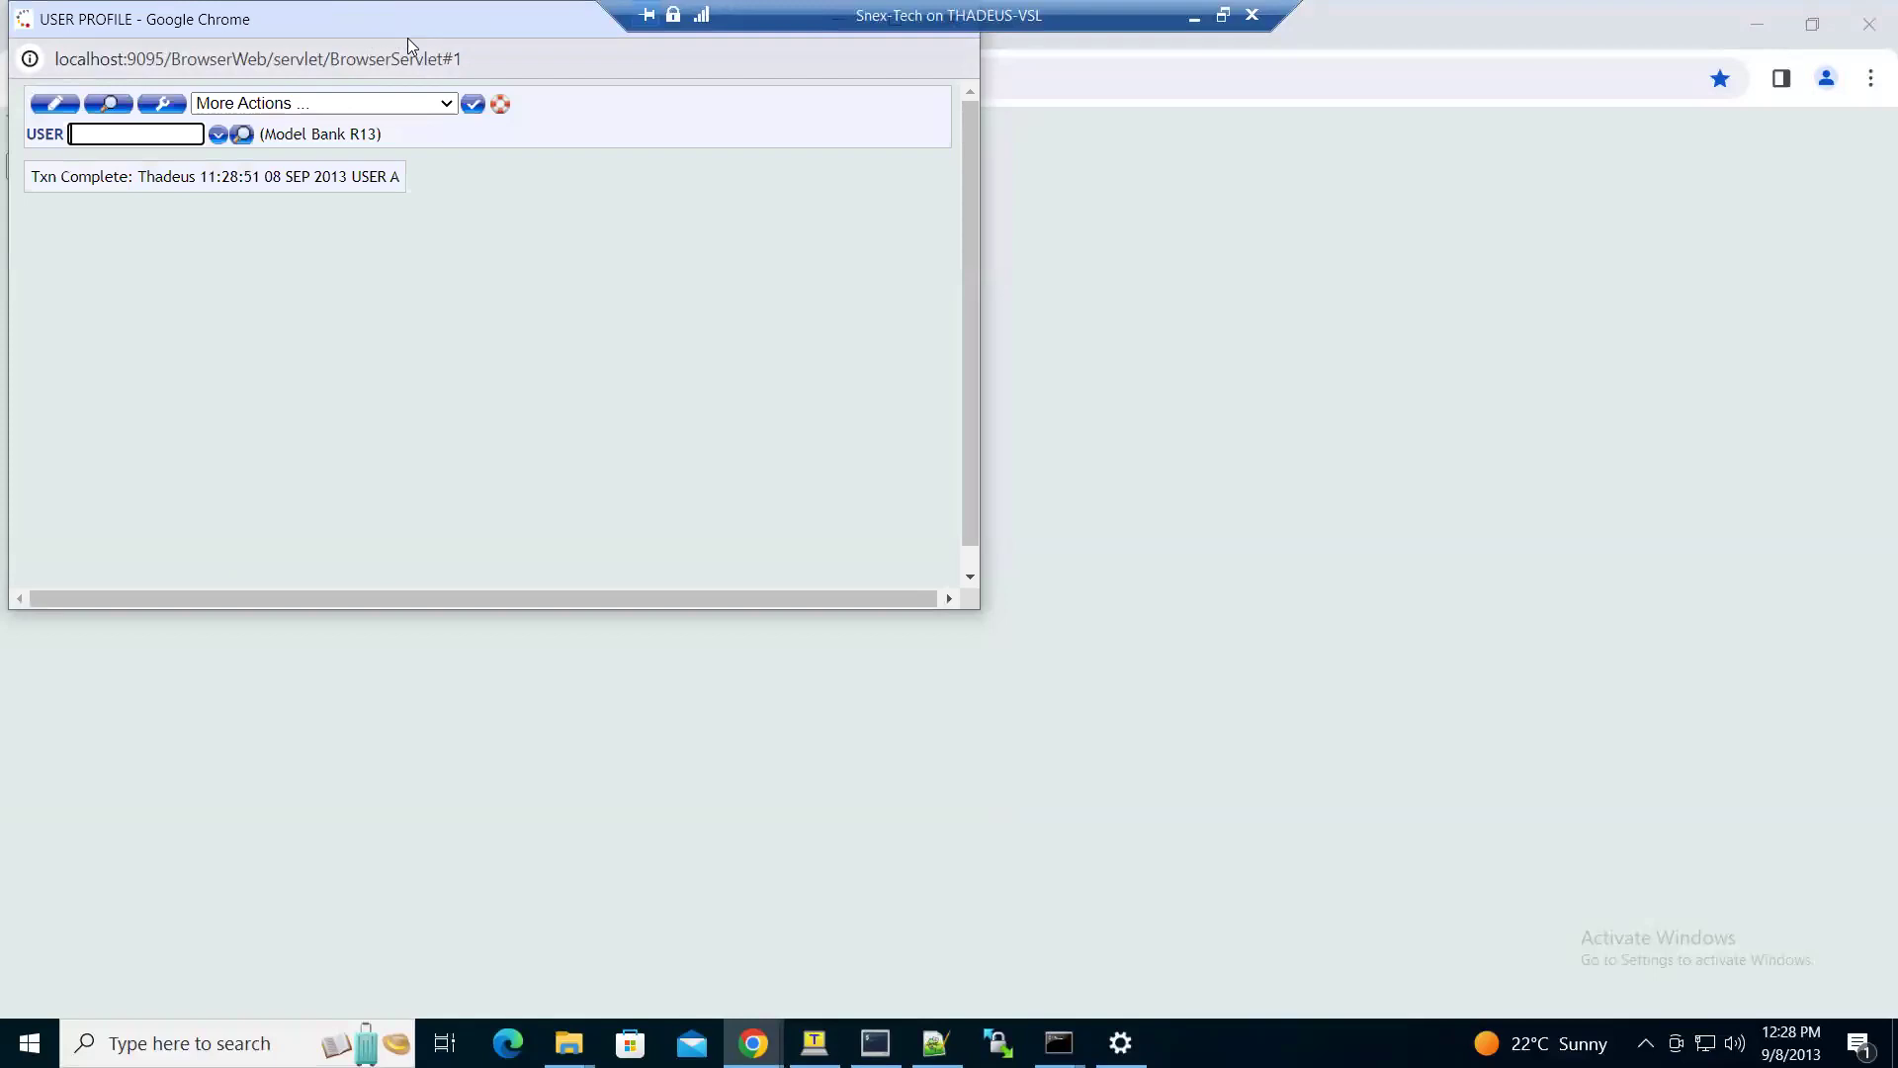
{"action": "left_click_drag", "start_coordinate": [410, 25], "coordinate": [454, 106]}
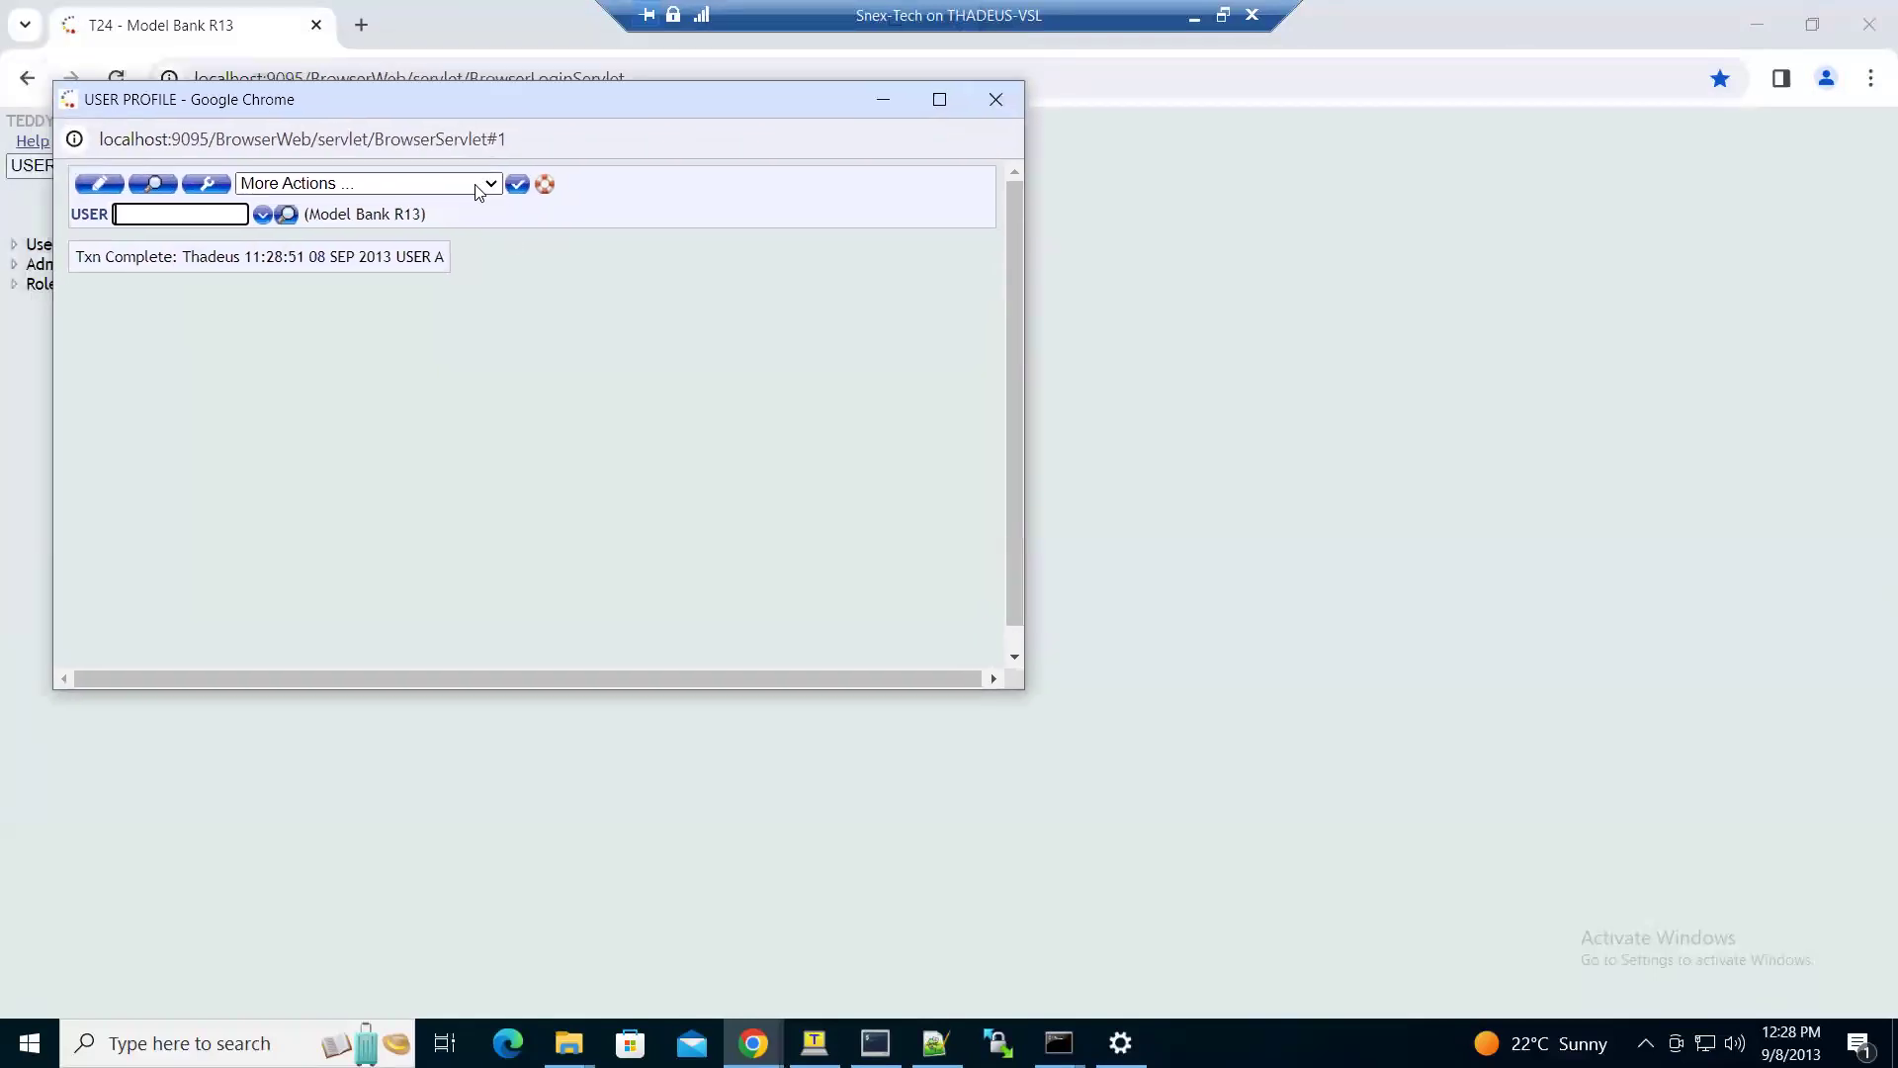
{"action": "left_click", "coordinate": [476, 191]}
{"action": "left_click", "coordinate": [394, 267]}
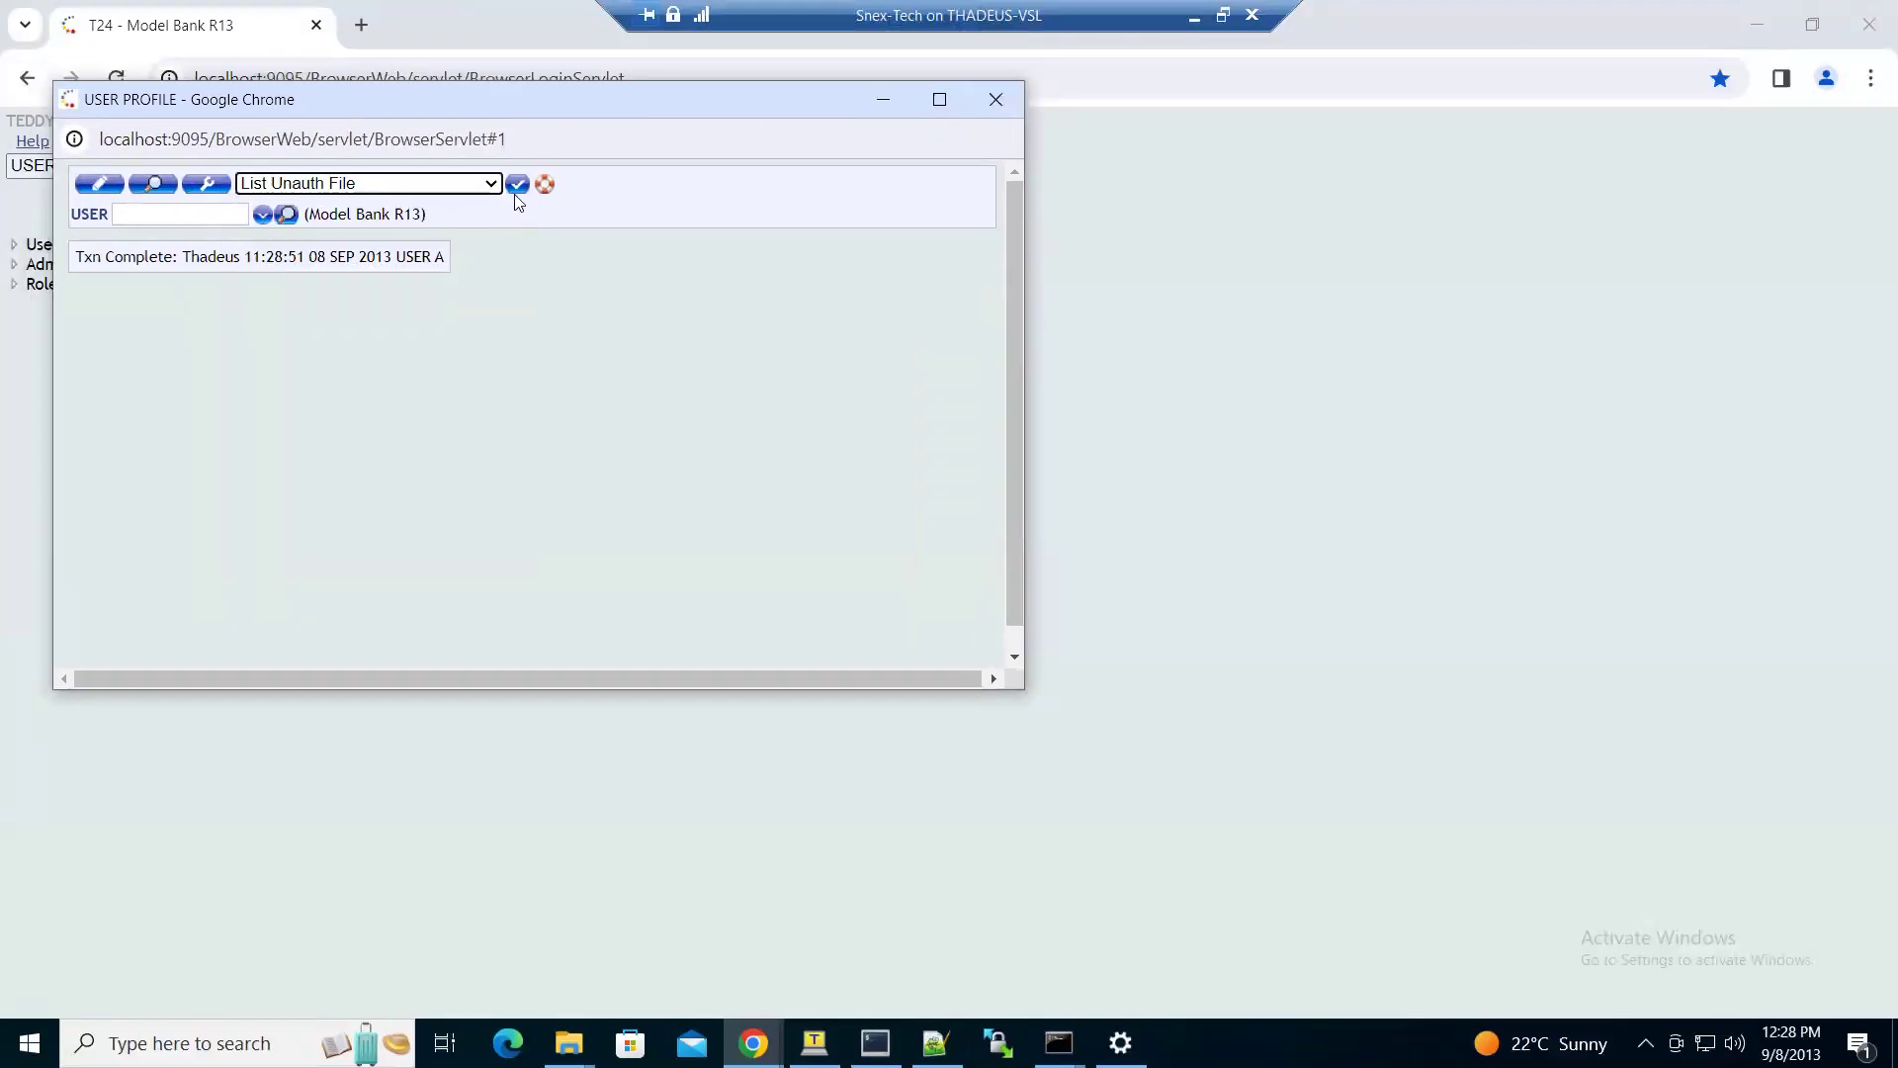
{"action": "left_click", "coordinate": [516, 187]}
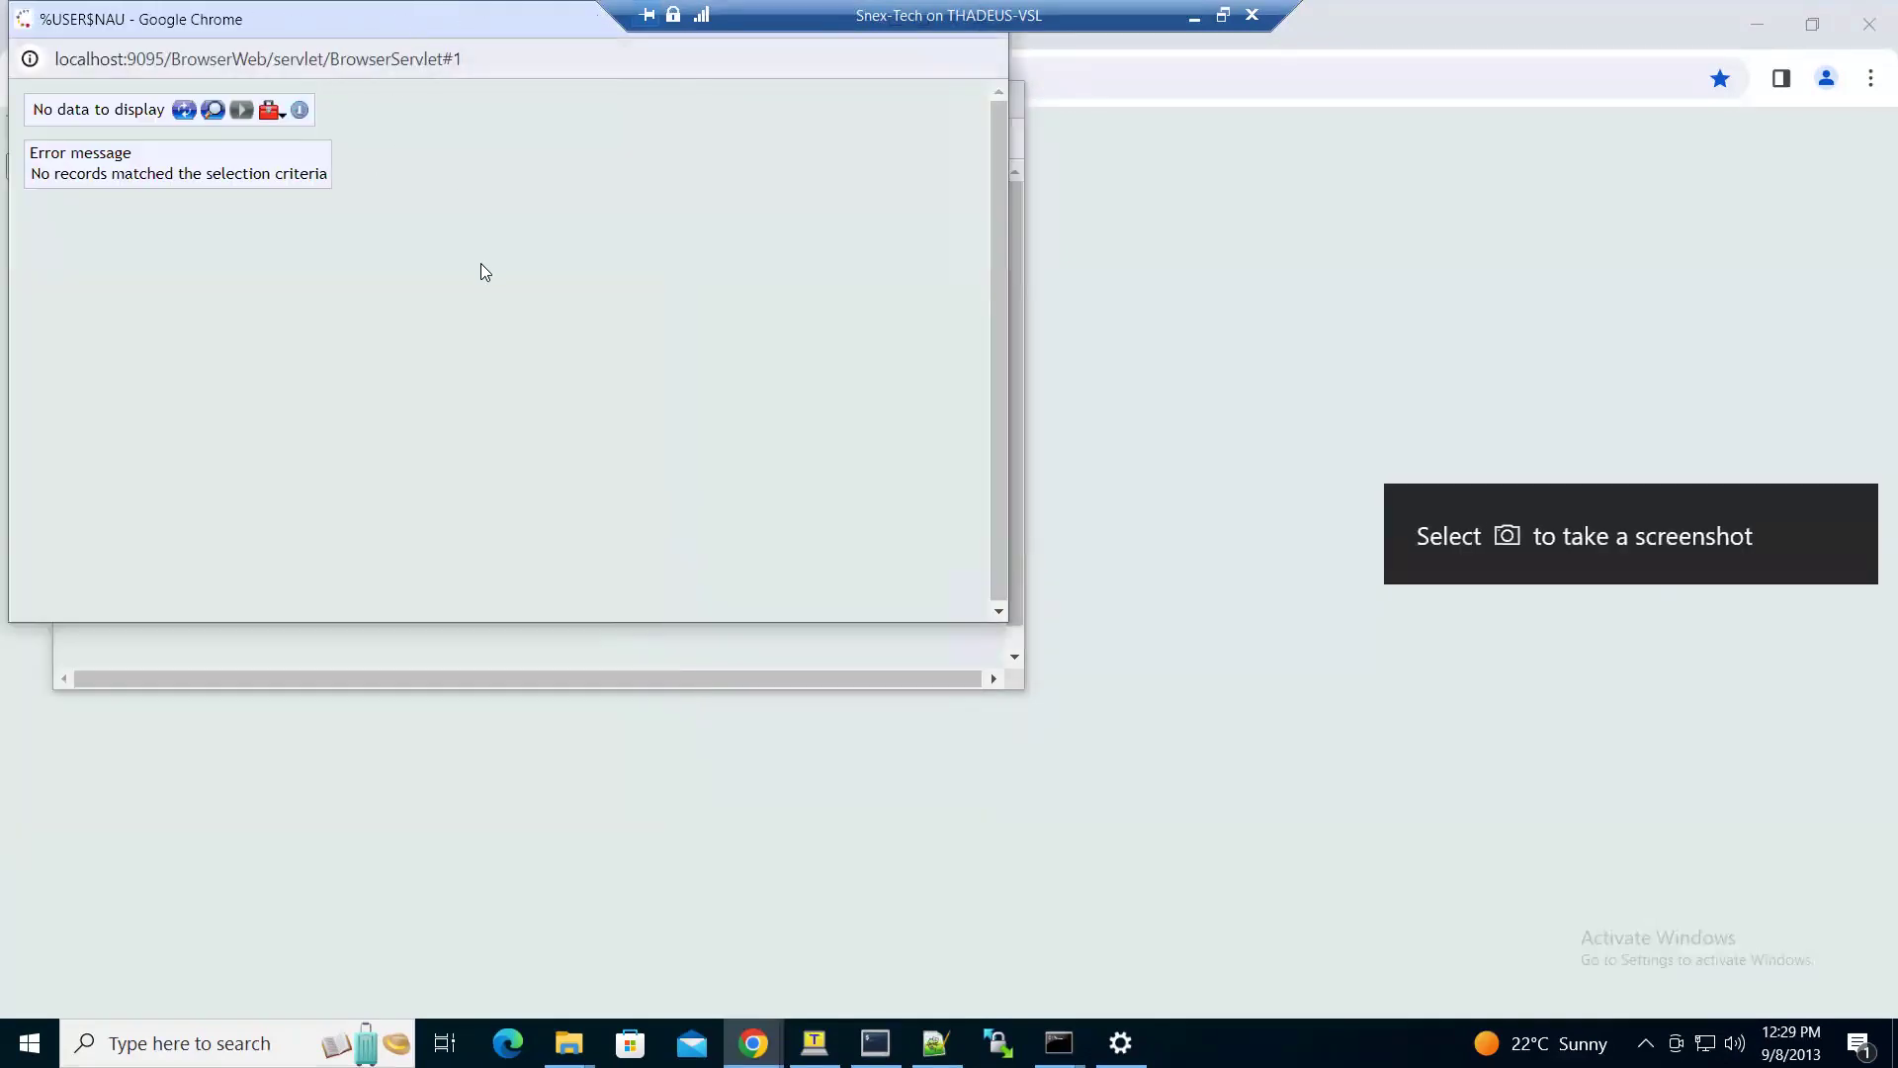
{"action": "left_click", "coordinate": [1054, 265]}
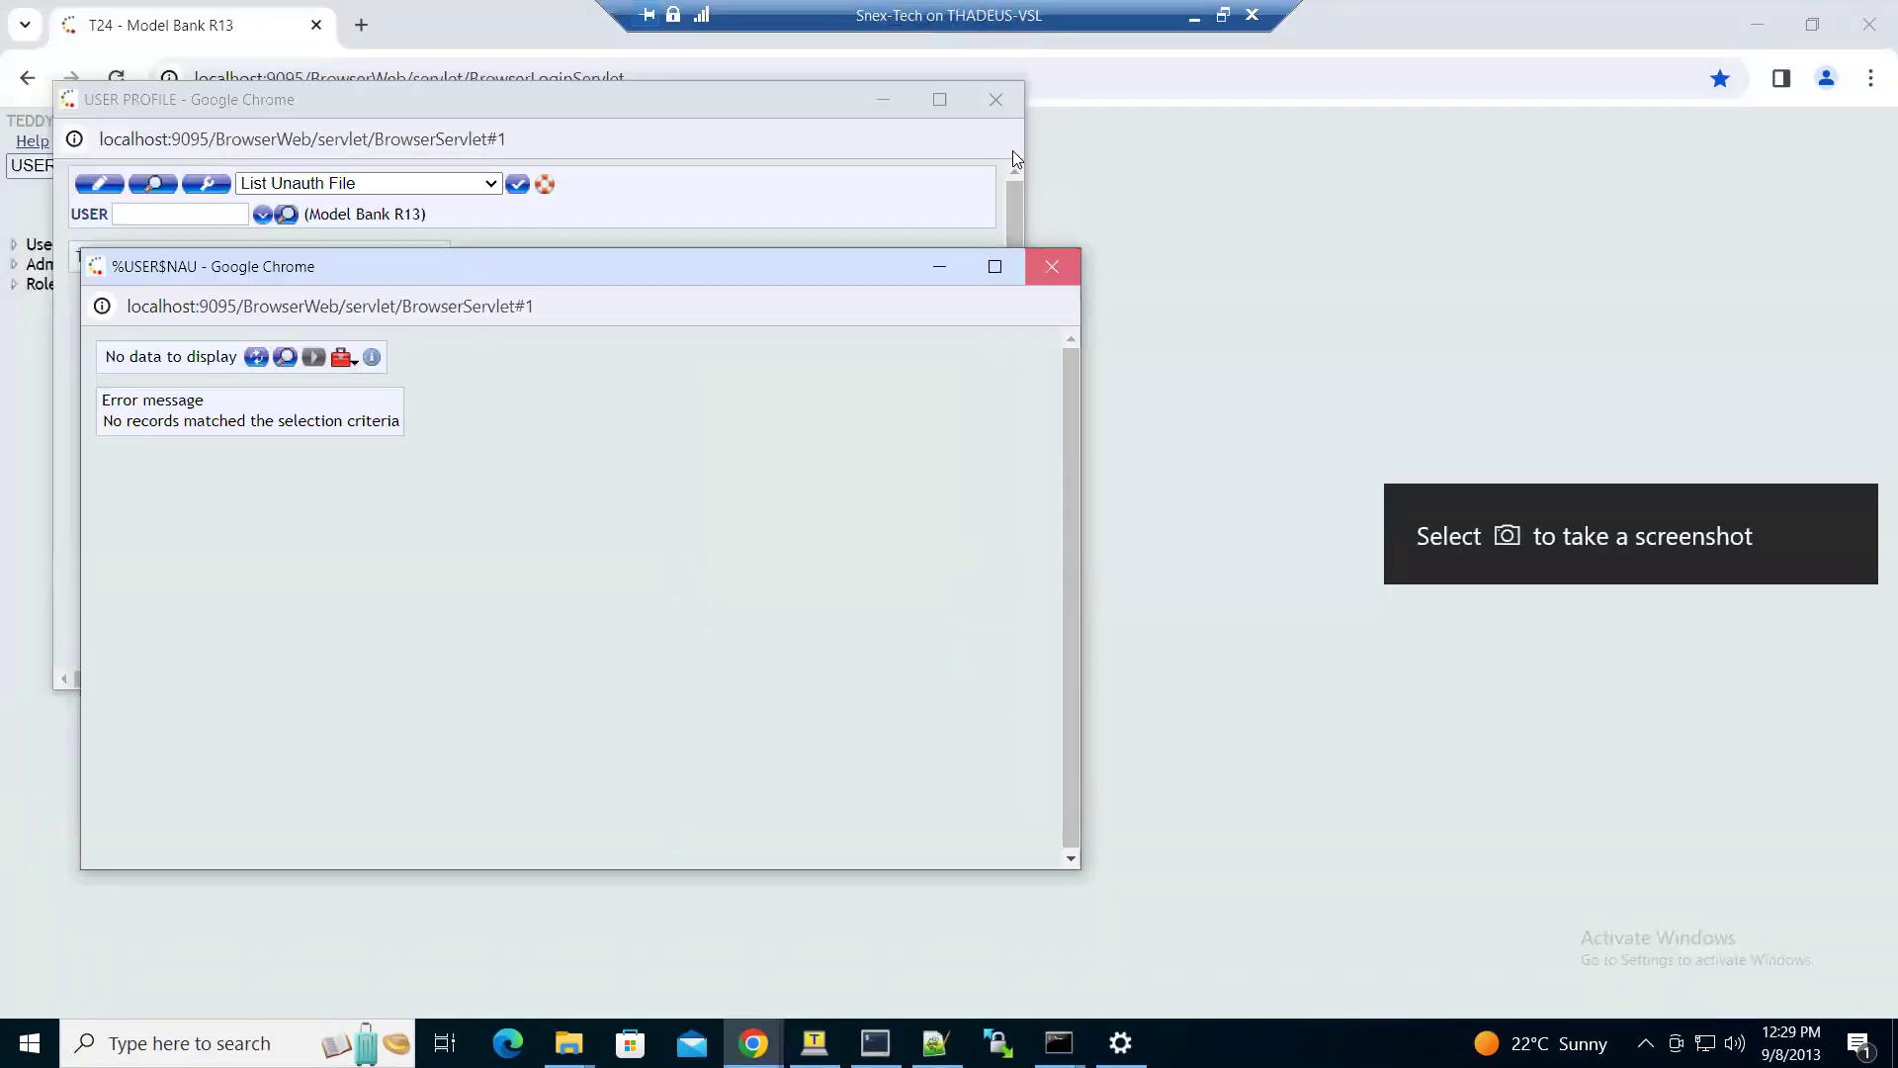
- Close the USER PROFILE window and sign in with the new user's sign-on name in lowercase
{"action": "left_click", "coordinate": [995, 99]}
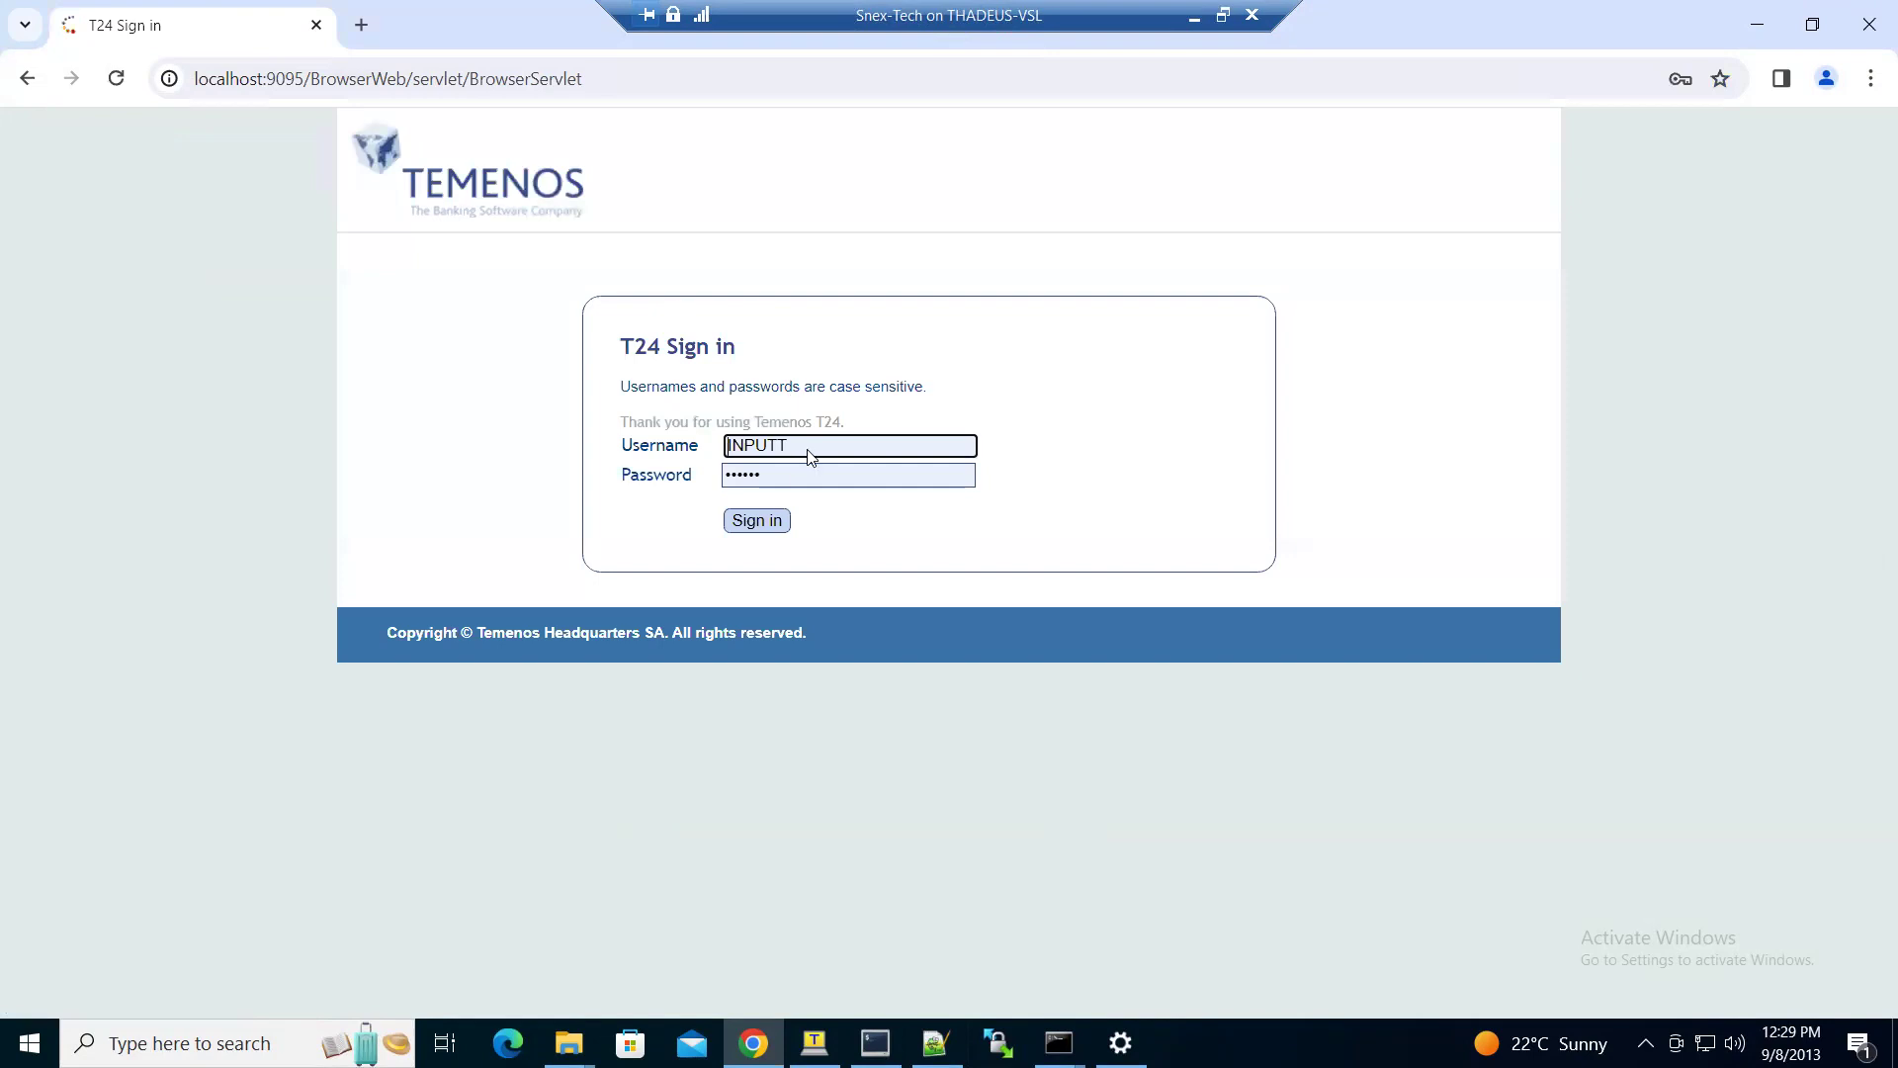
{"action": "double_click", "coordinate": [809, 455]}
{"action": "key", "text": "Caps_Lock"}
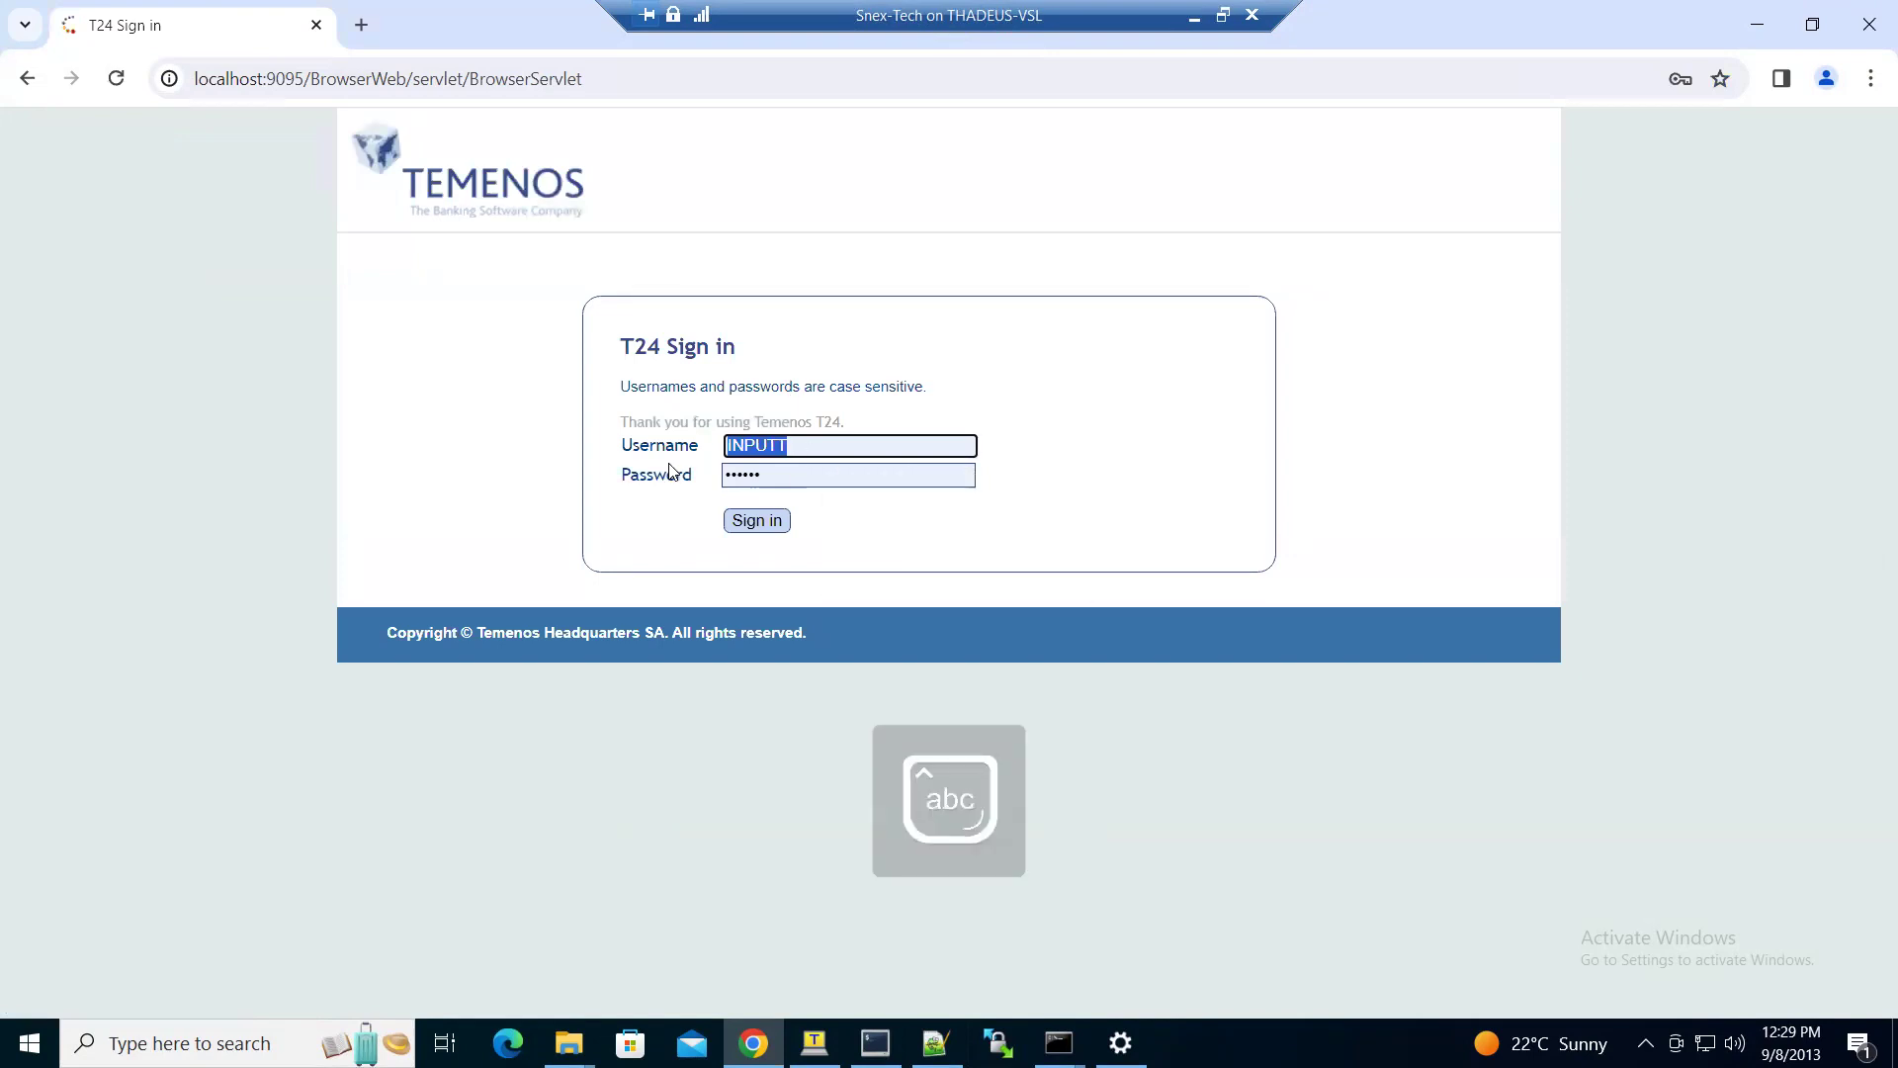
{"action": "type", "text": "Thadeus01"}
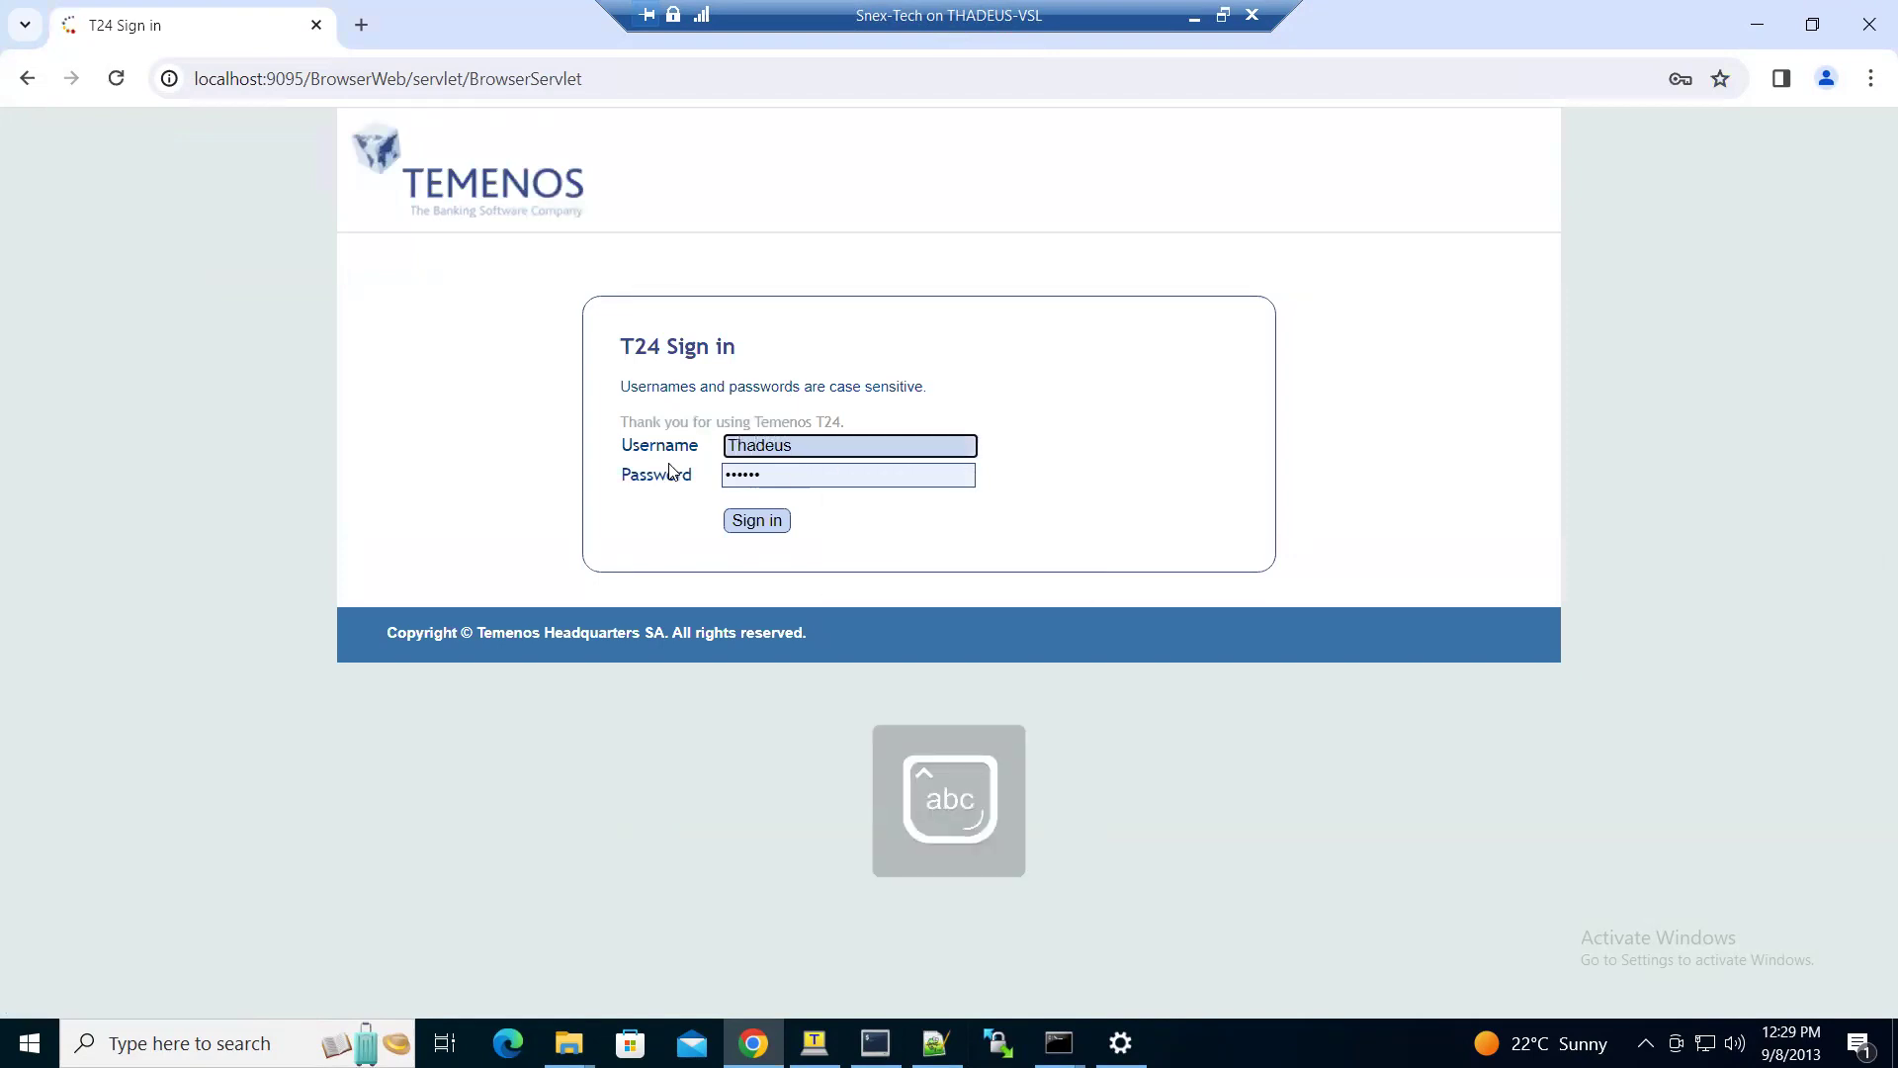
{"action": "left_click", "coordinate": [758, 522]}
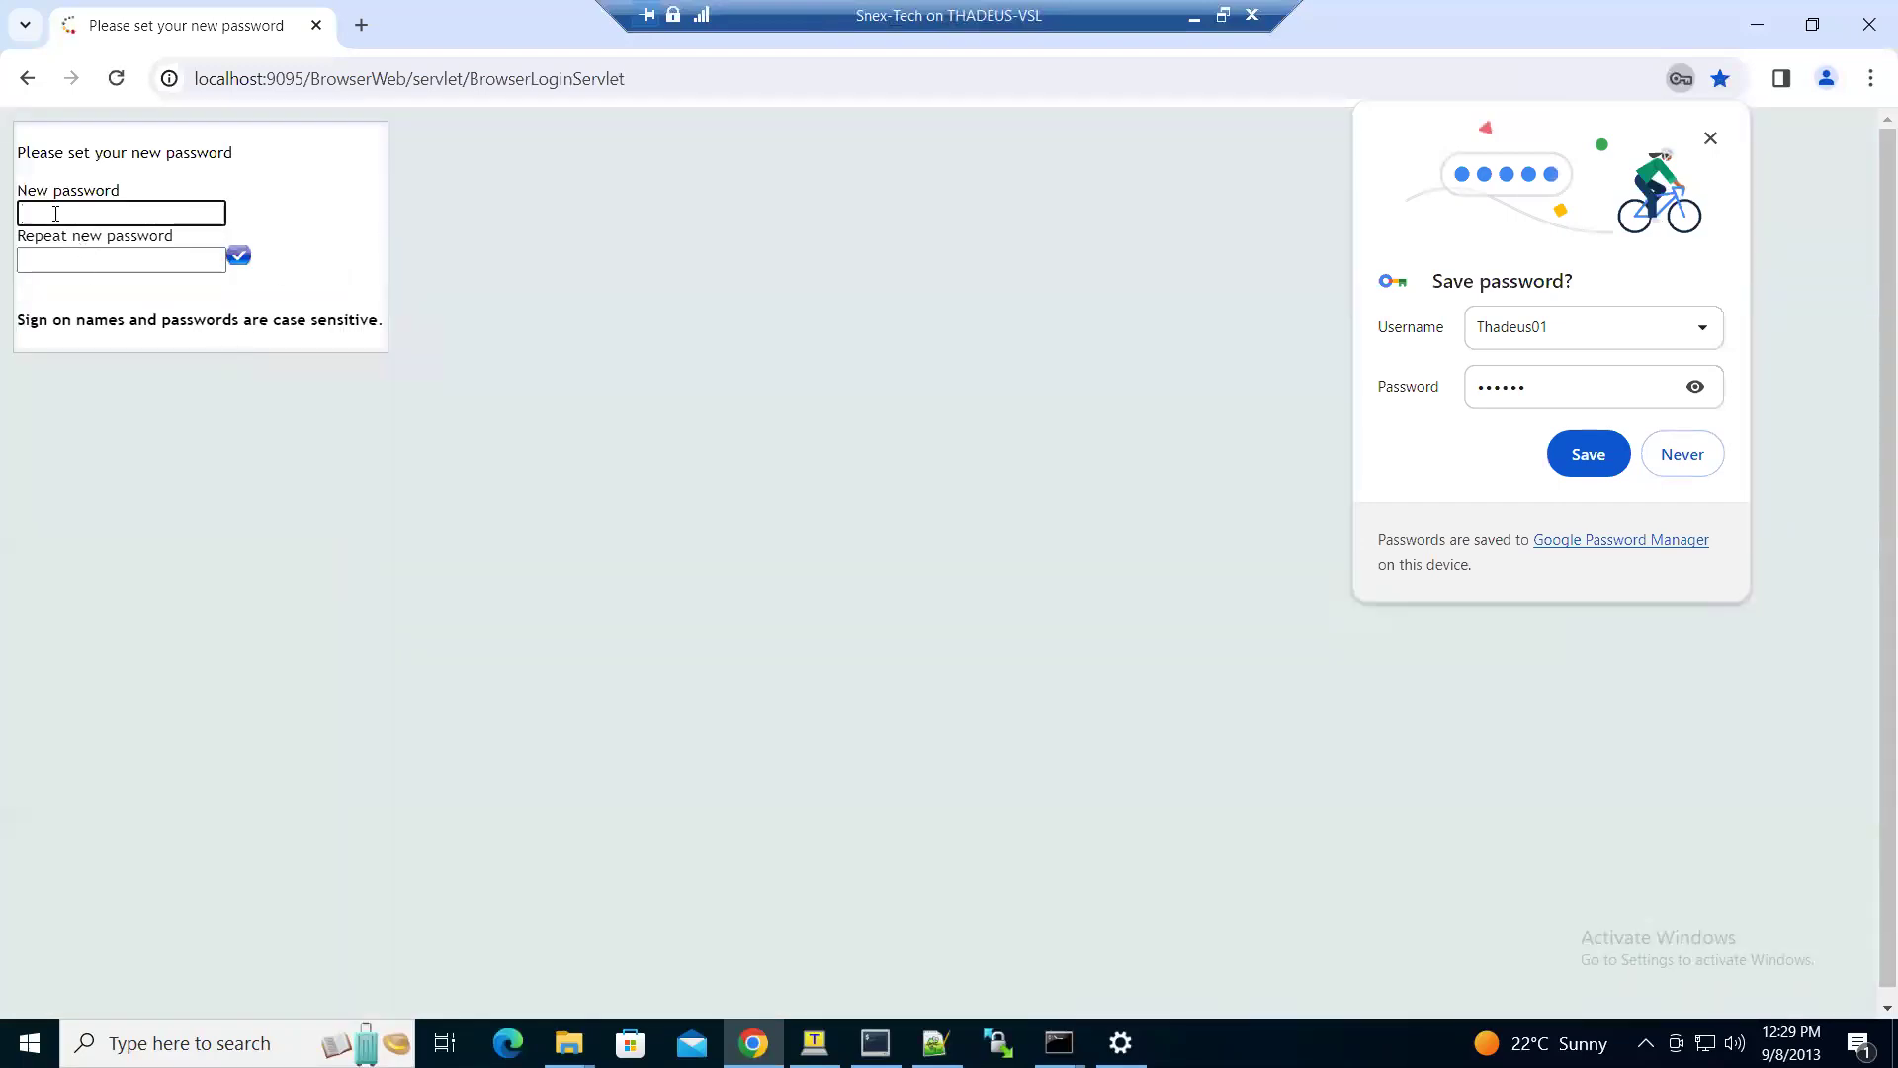
- Enter the new password in capitals in both password fields and submit it
{"action": "key", "text": "Caps_Lock"}
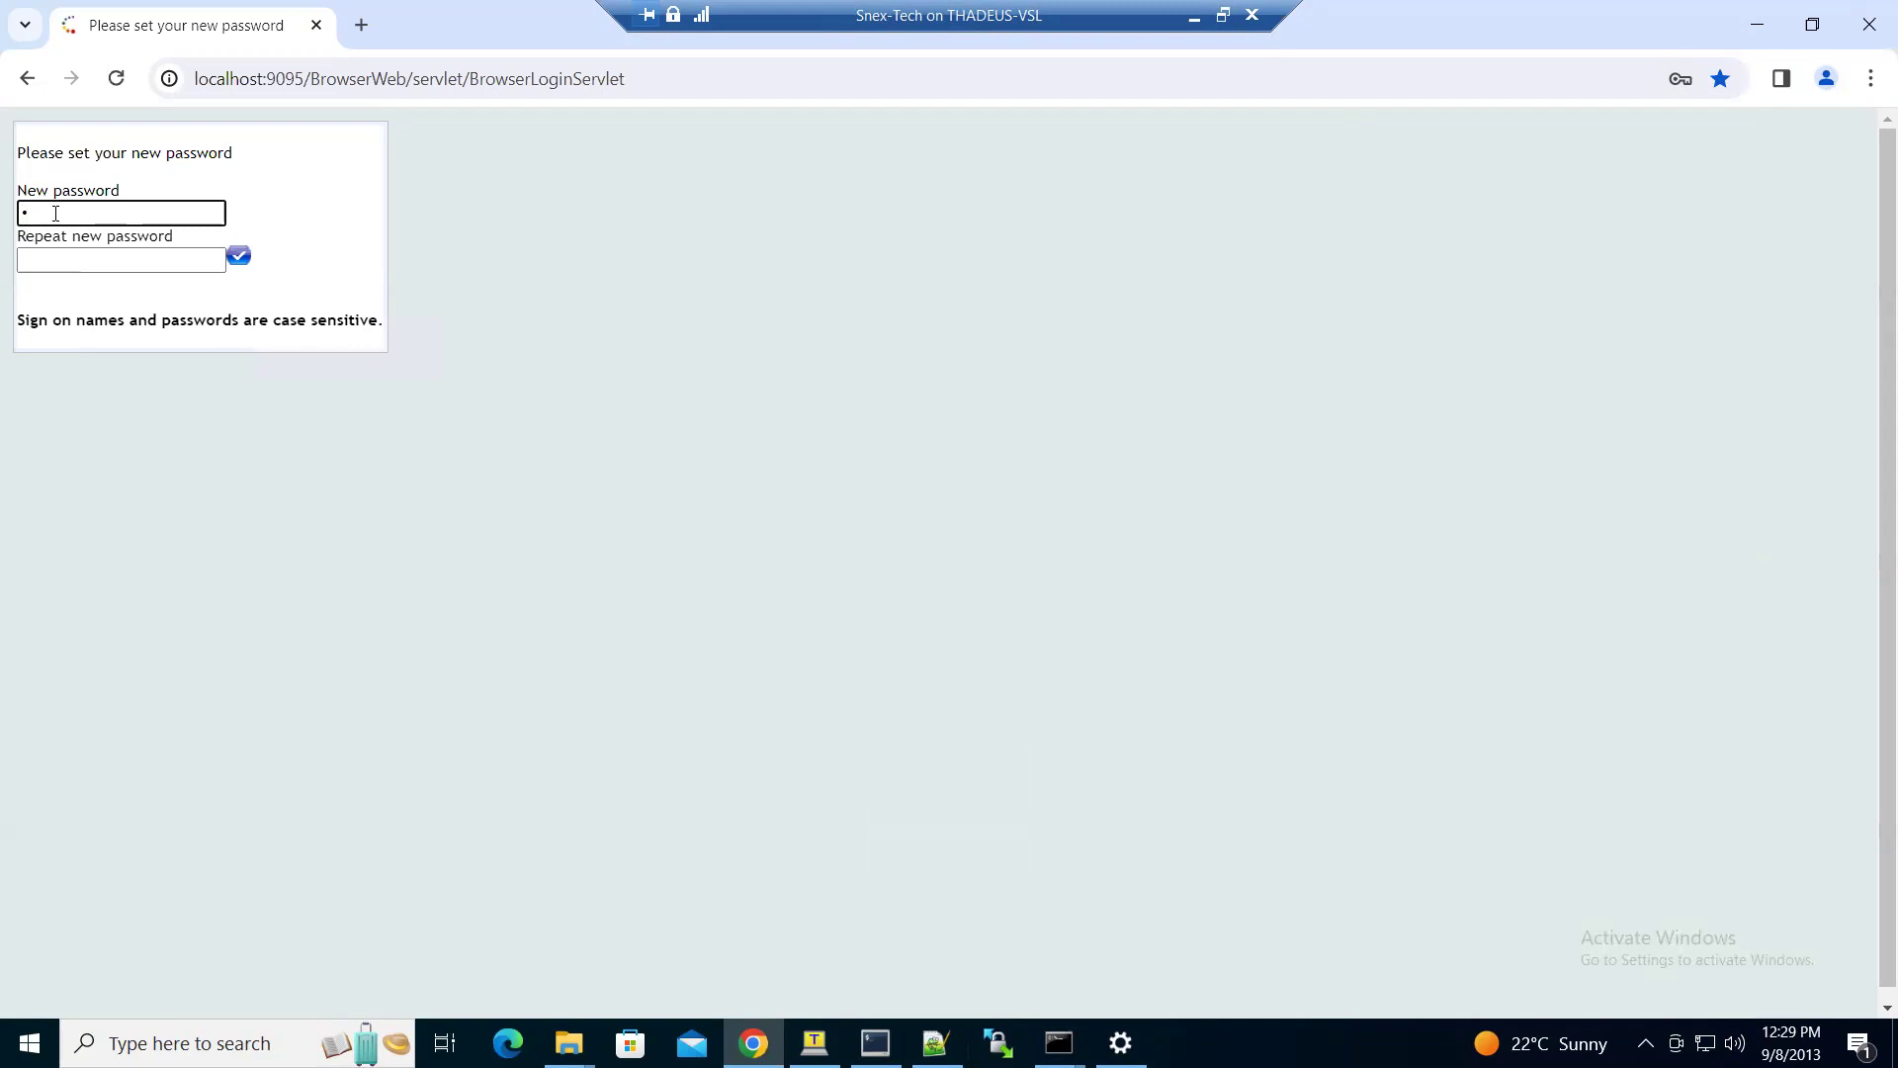
{"action": "type", "text": "••••"}
{"action": "left_click", "coordinate": [67, 262]}
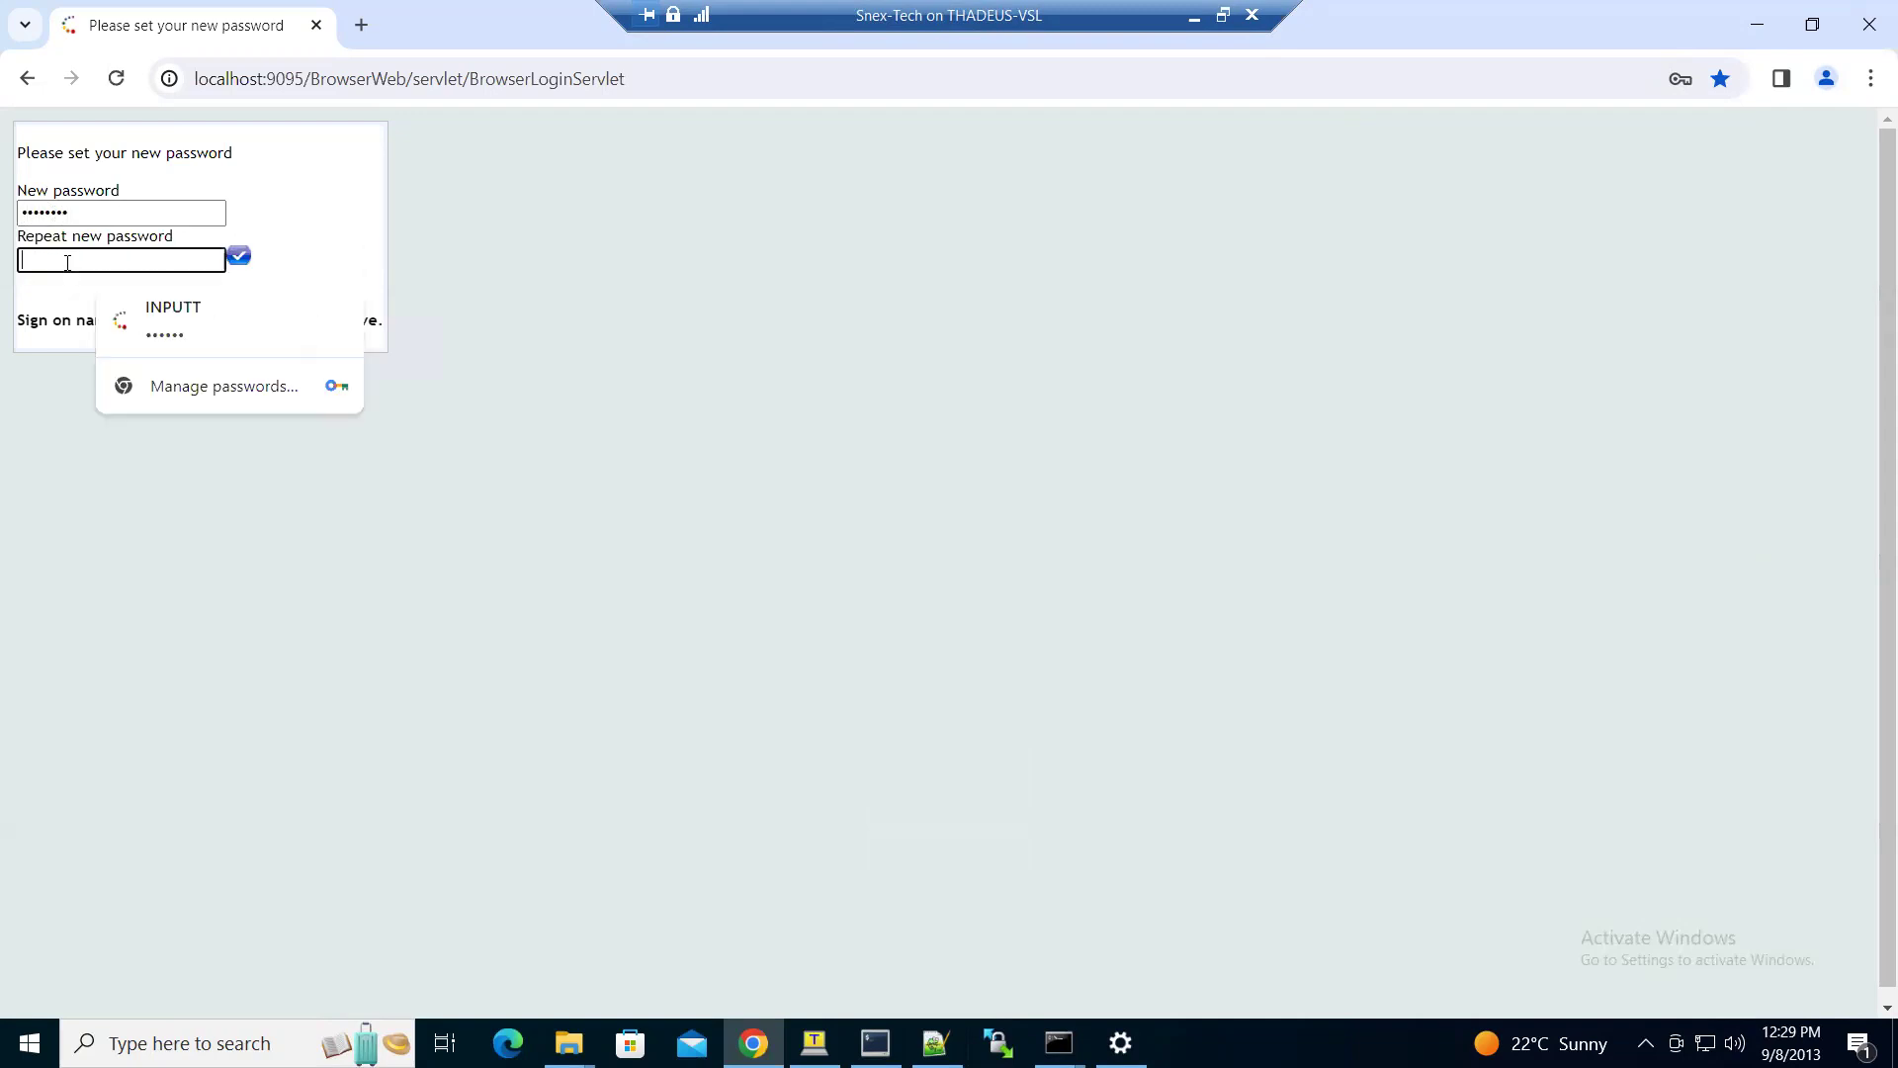
{"action": "type", "text": "•"}
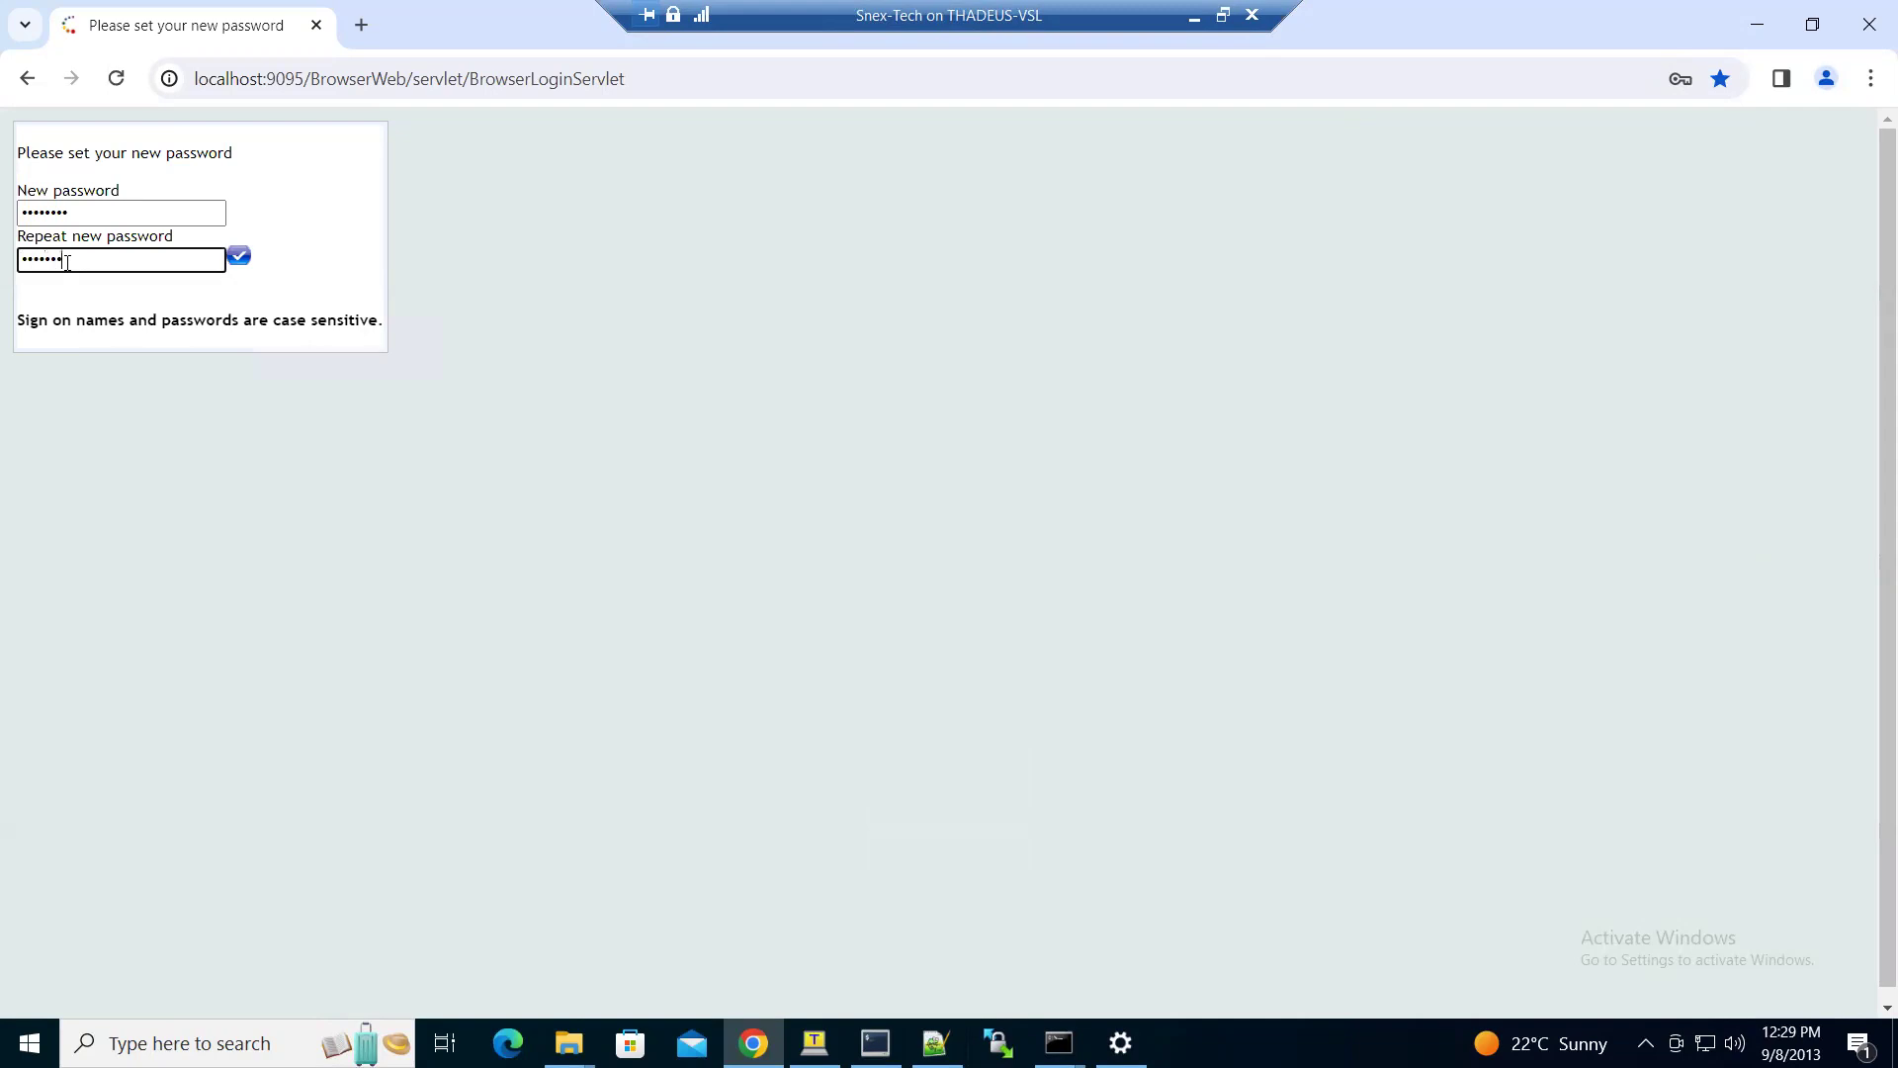
{"action": "left_click", "coordinate": [239, 257]}
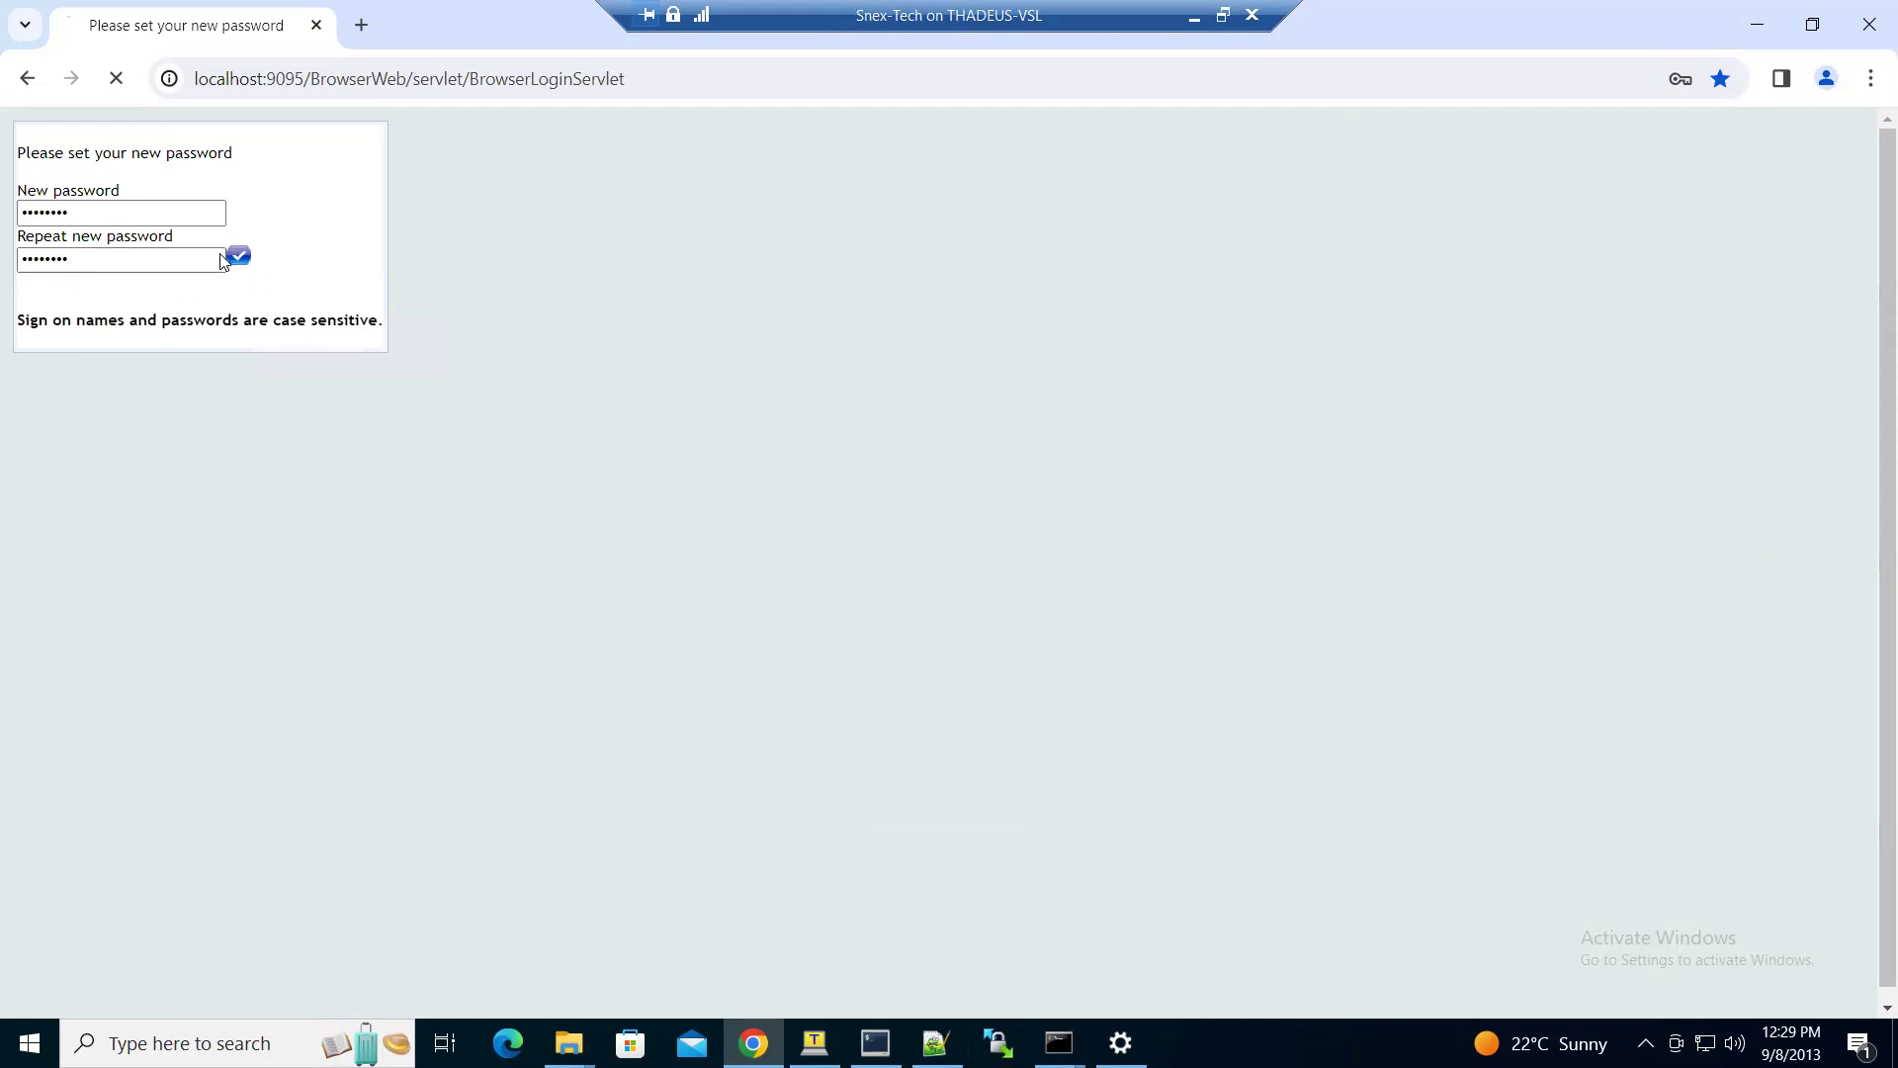